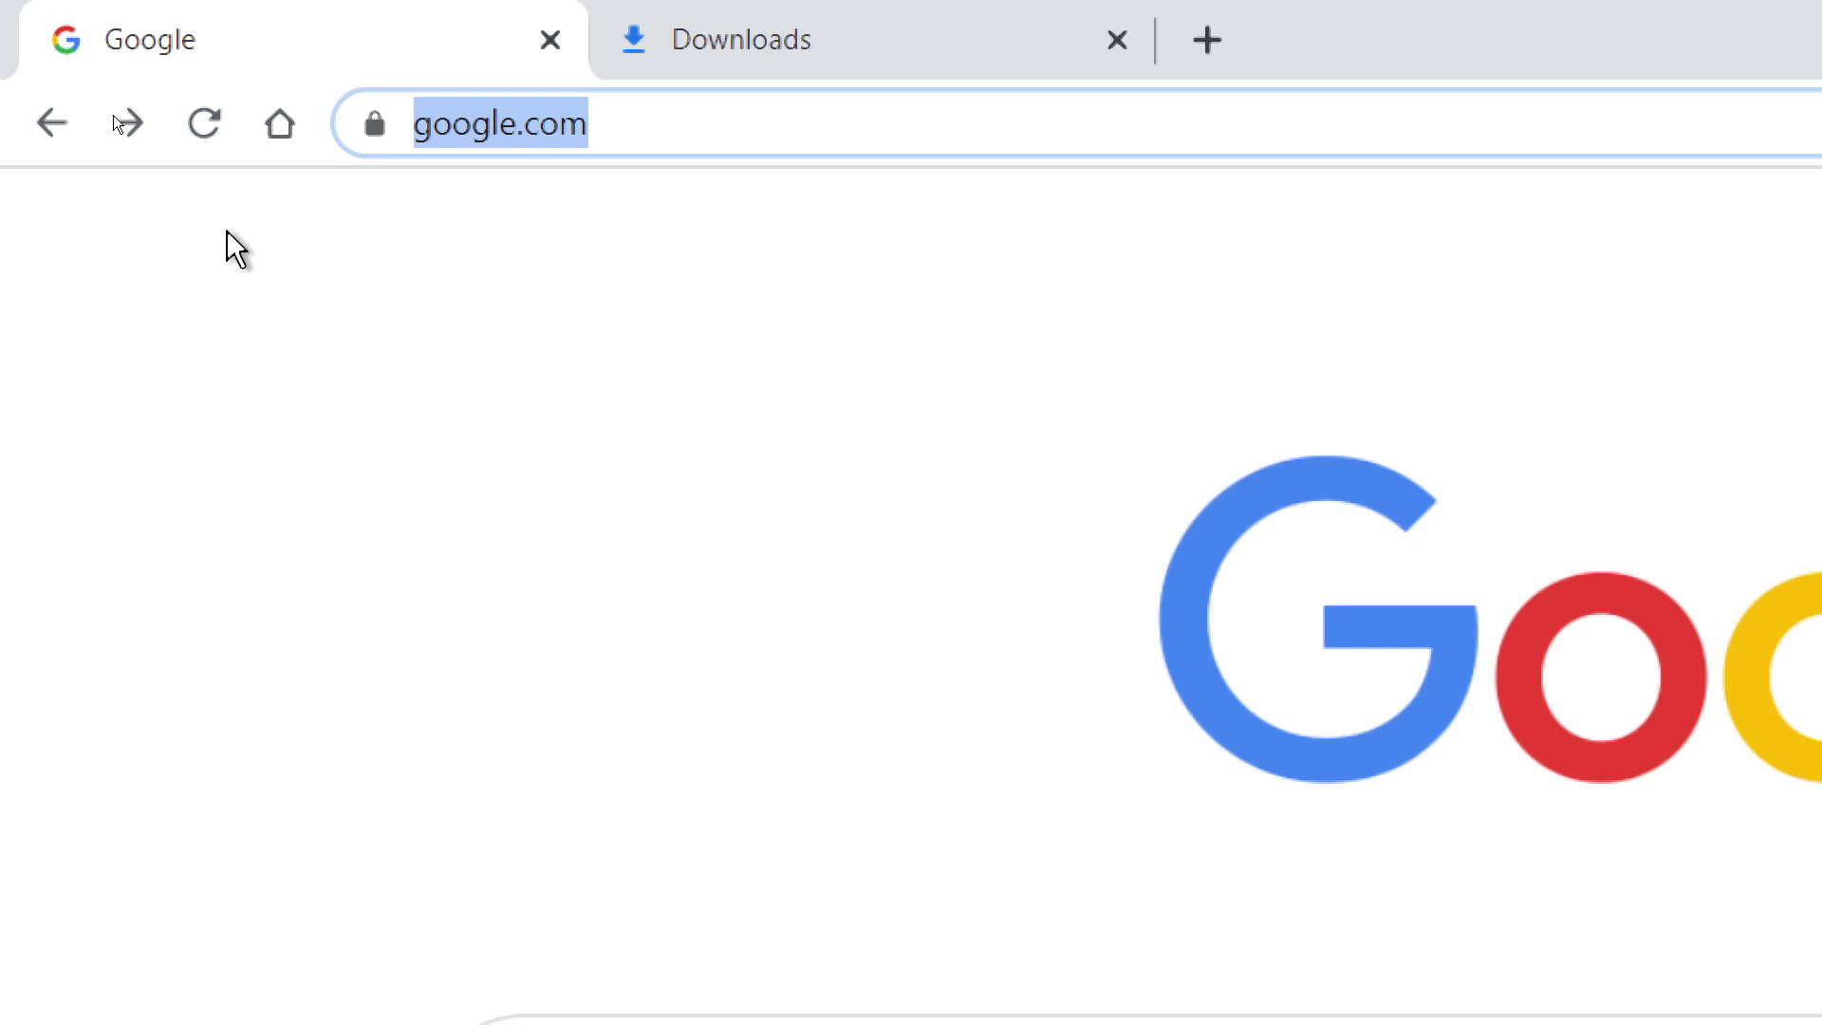
Go forward in Chrome to the shared AutoCAD Resources Drive folder with the setup zip and PDF
{"action": "left_click", "coordinate": [124, 138]}
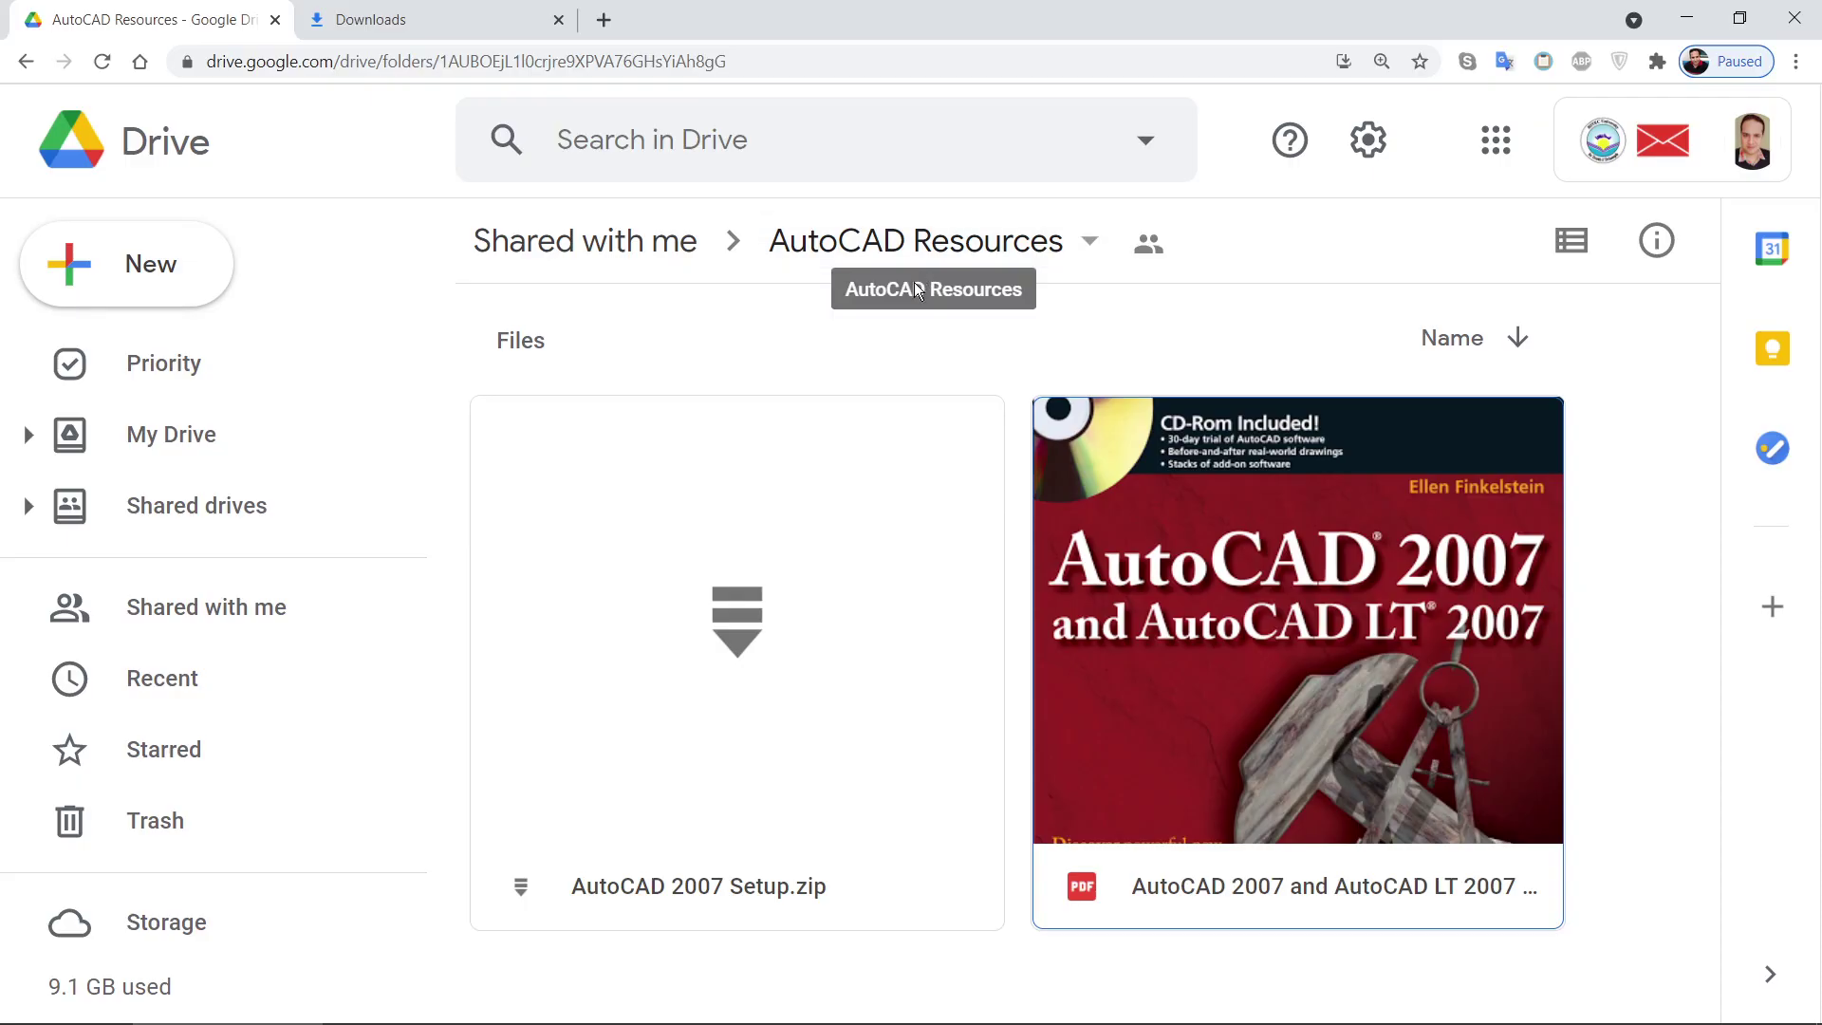
Download AutoCAD 2007 Setup.zip, bypassing the virus-scan warning, and return to the folder
{"action": "double_click", "coordinate": [759, 749]}
{"action": "left_click", "coordinate": [786, 453]}
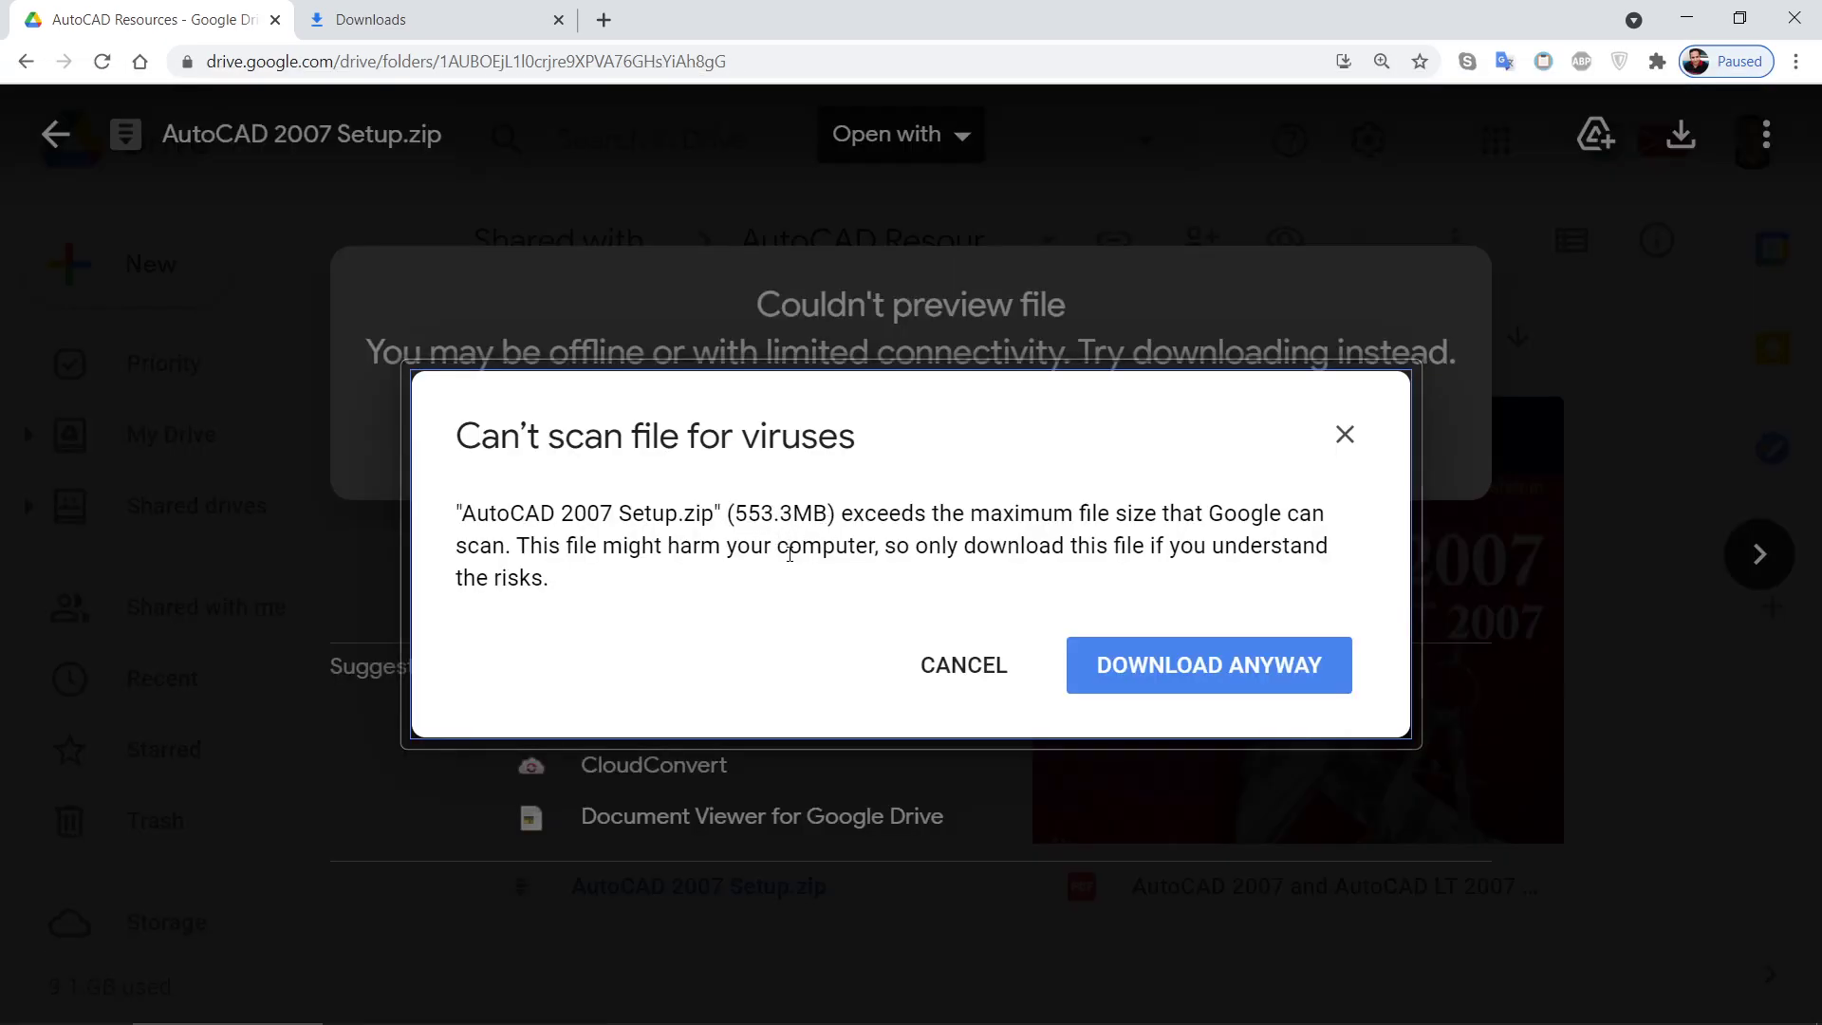
{"action": "left_click", "coordinate": [1169, 662]}
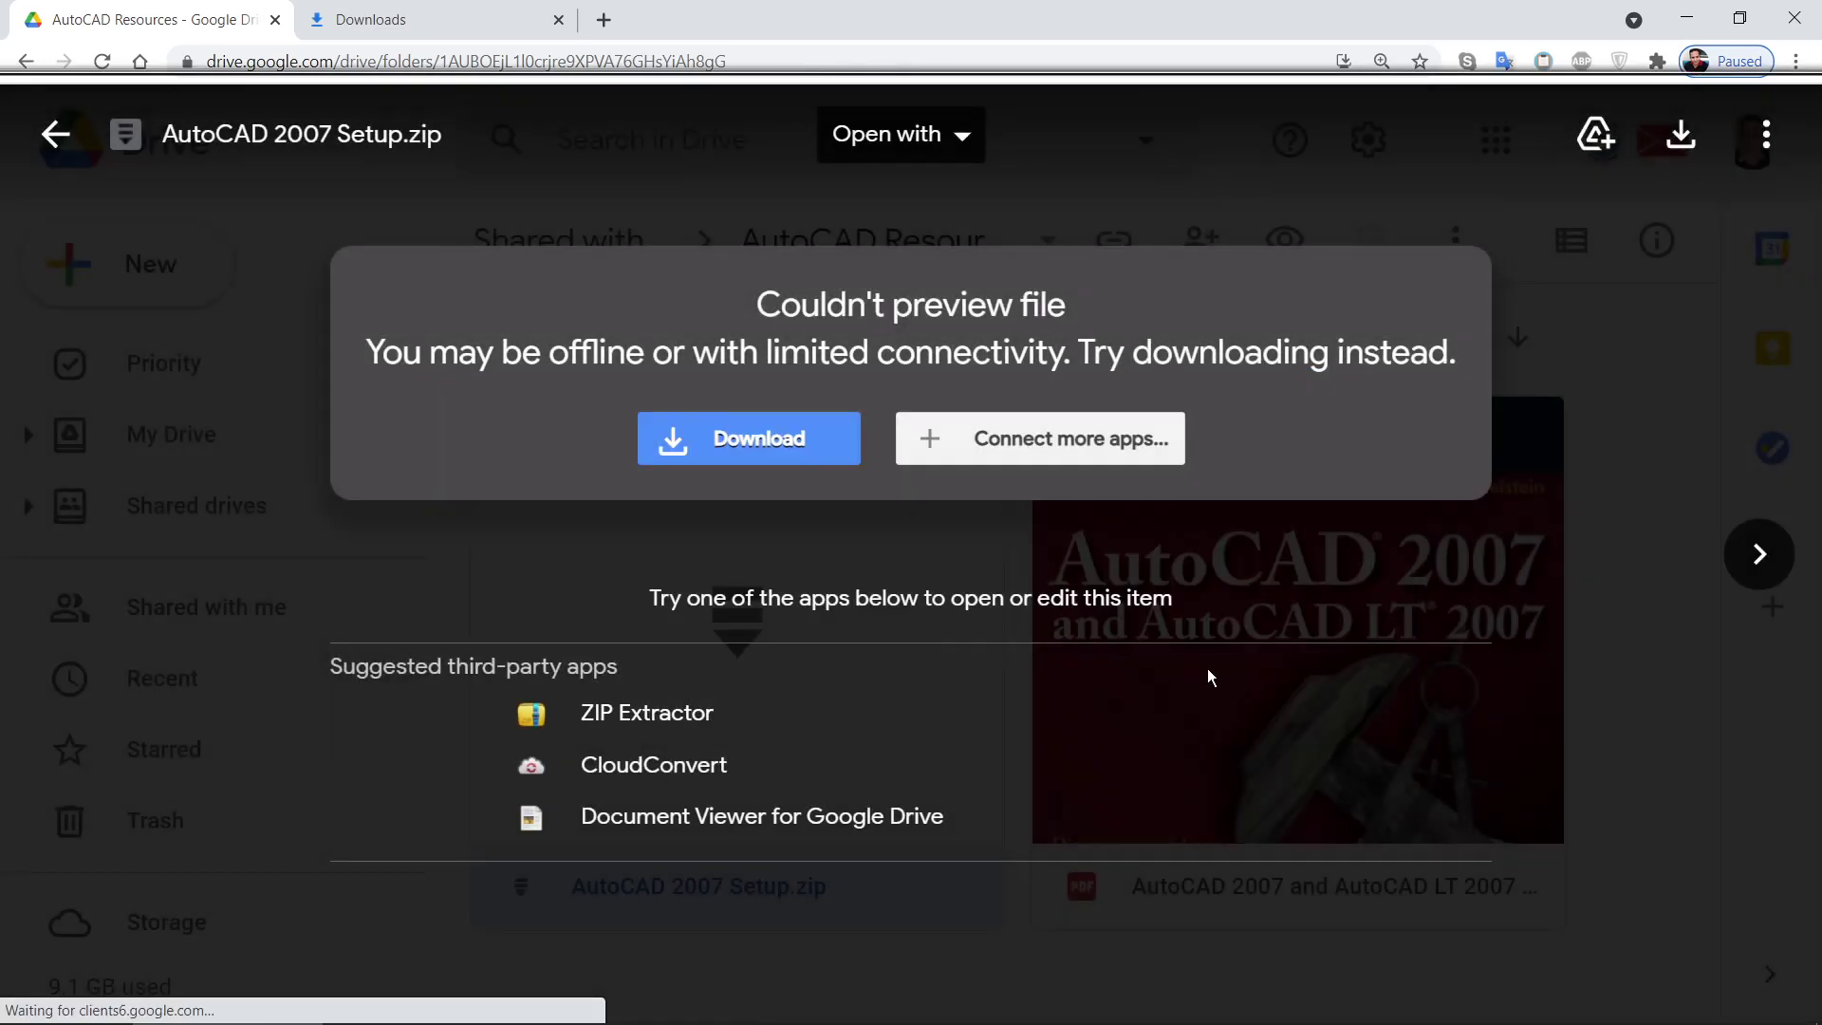
{"action": "left_click", "coordinate": [55, 133]}
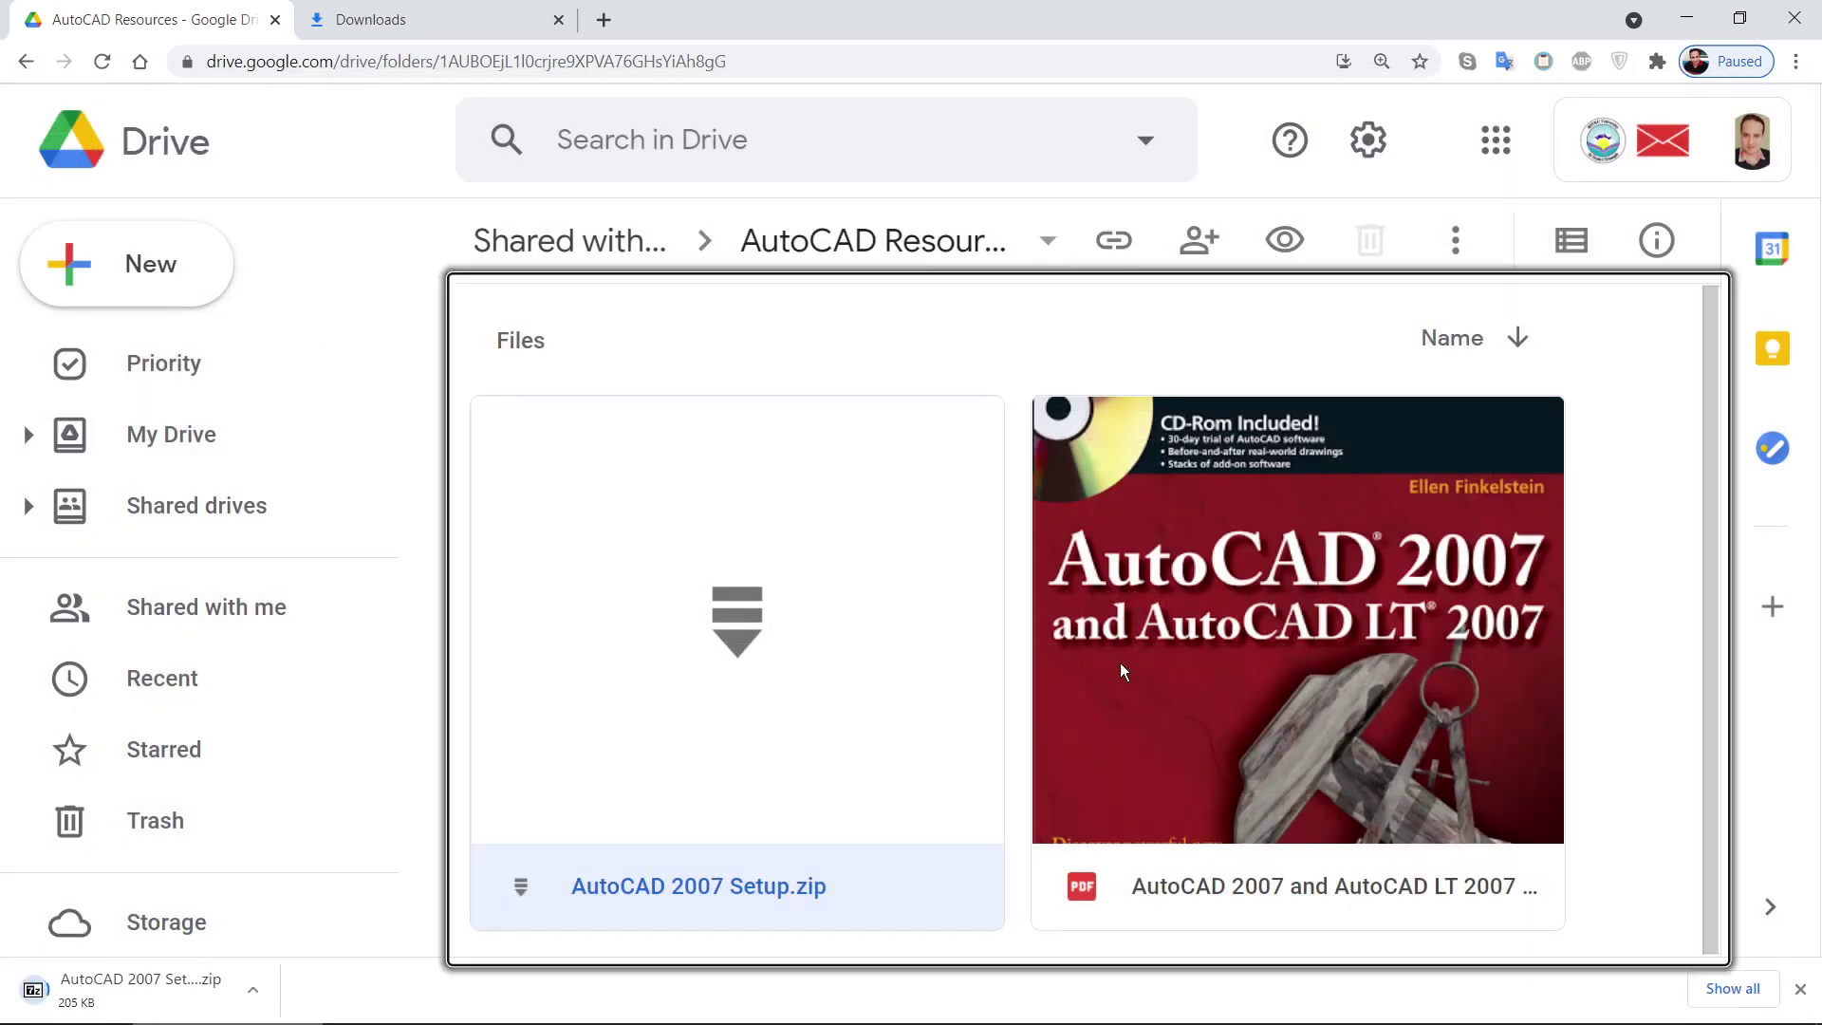
Download the AutoCAD 2007 Bible PDF from its preview and return to the folder
{"action": "left_click", "coordinate": [1289, 731]}
{"action": "double_click", "coordinate": [1397, 697]}
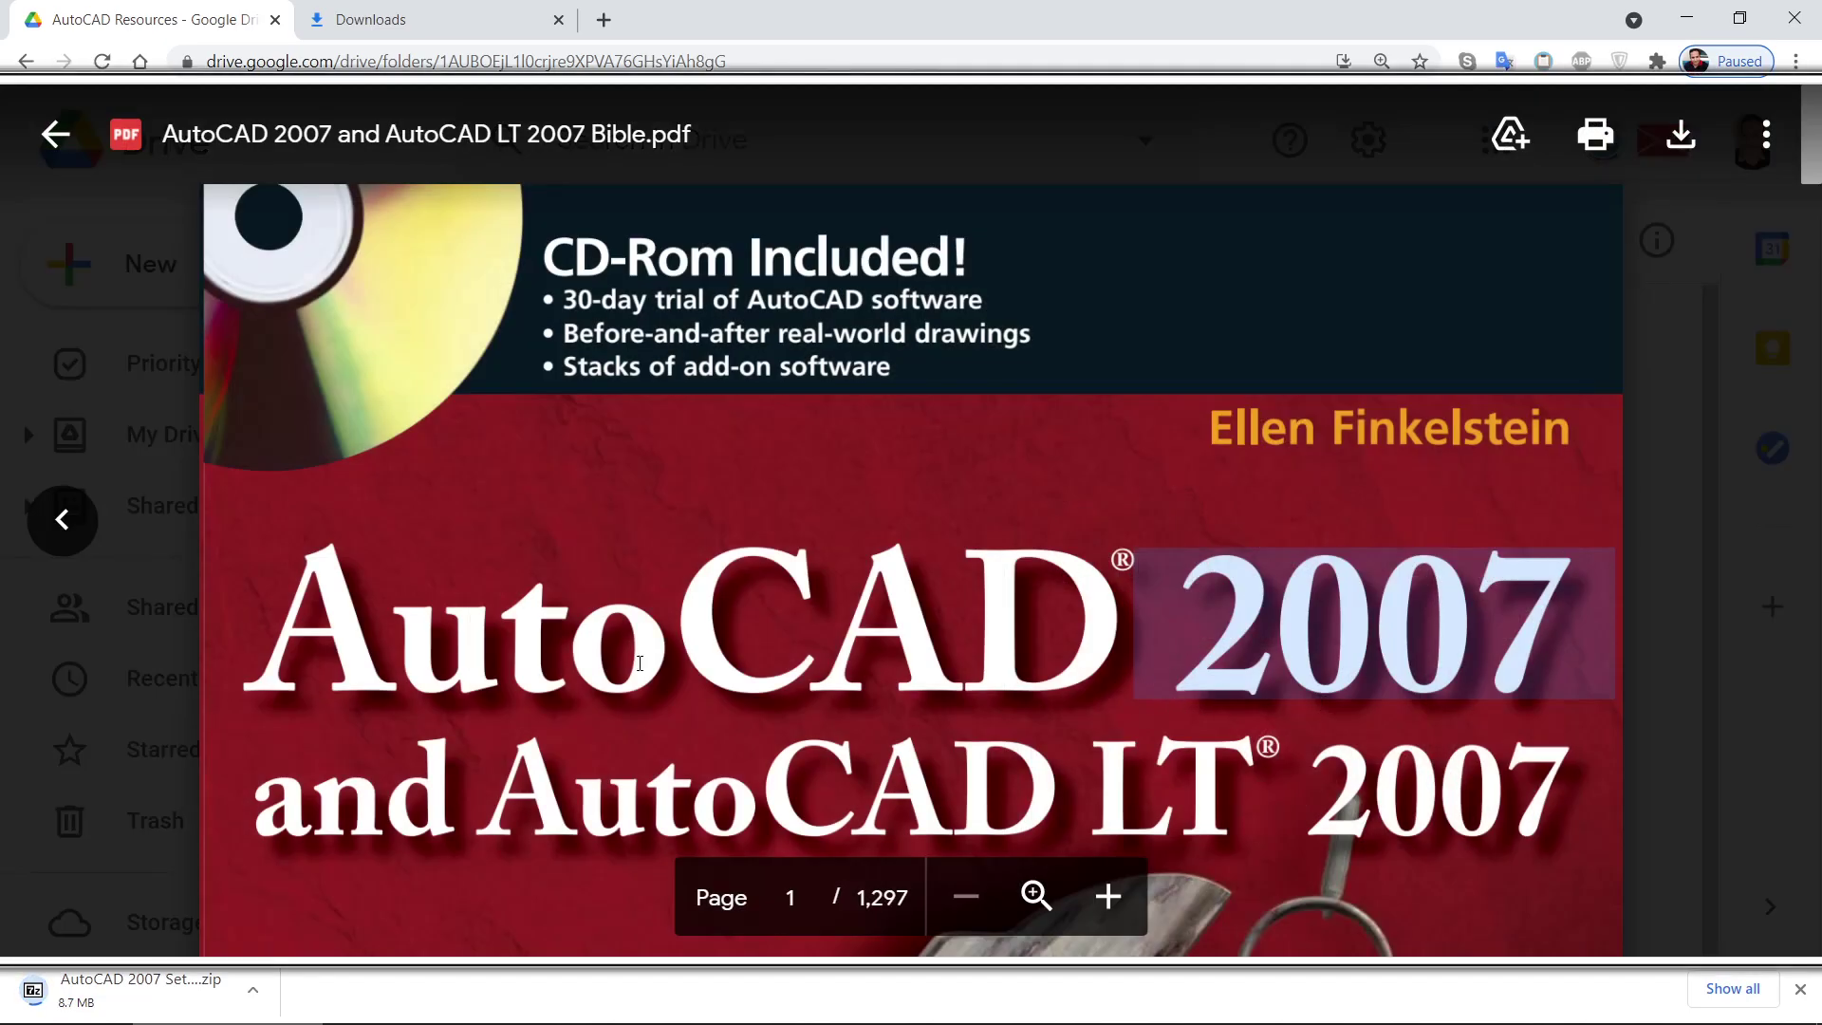
{"action": "left_click", "coordinate": [1680, 142]}
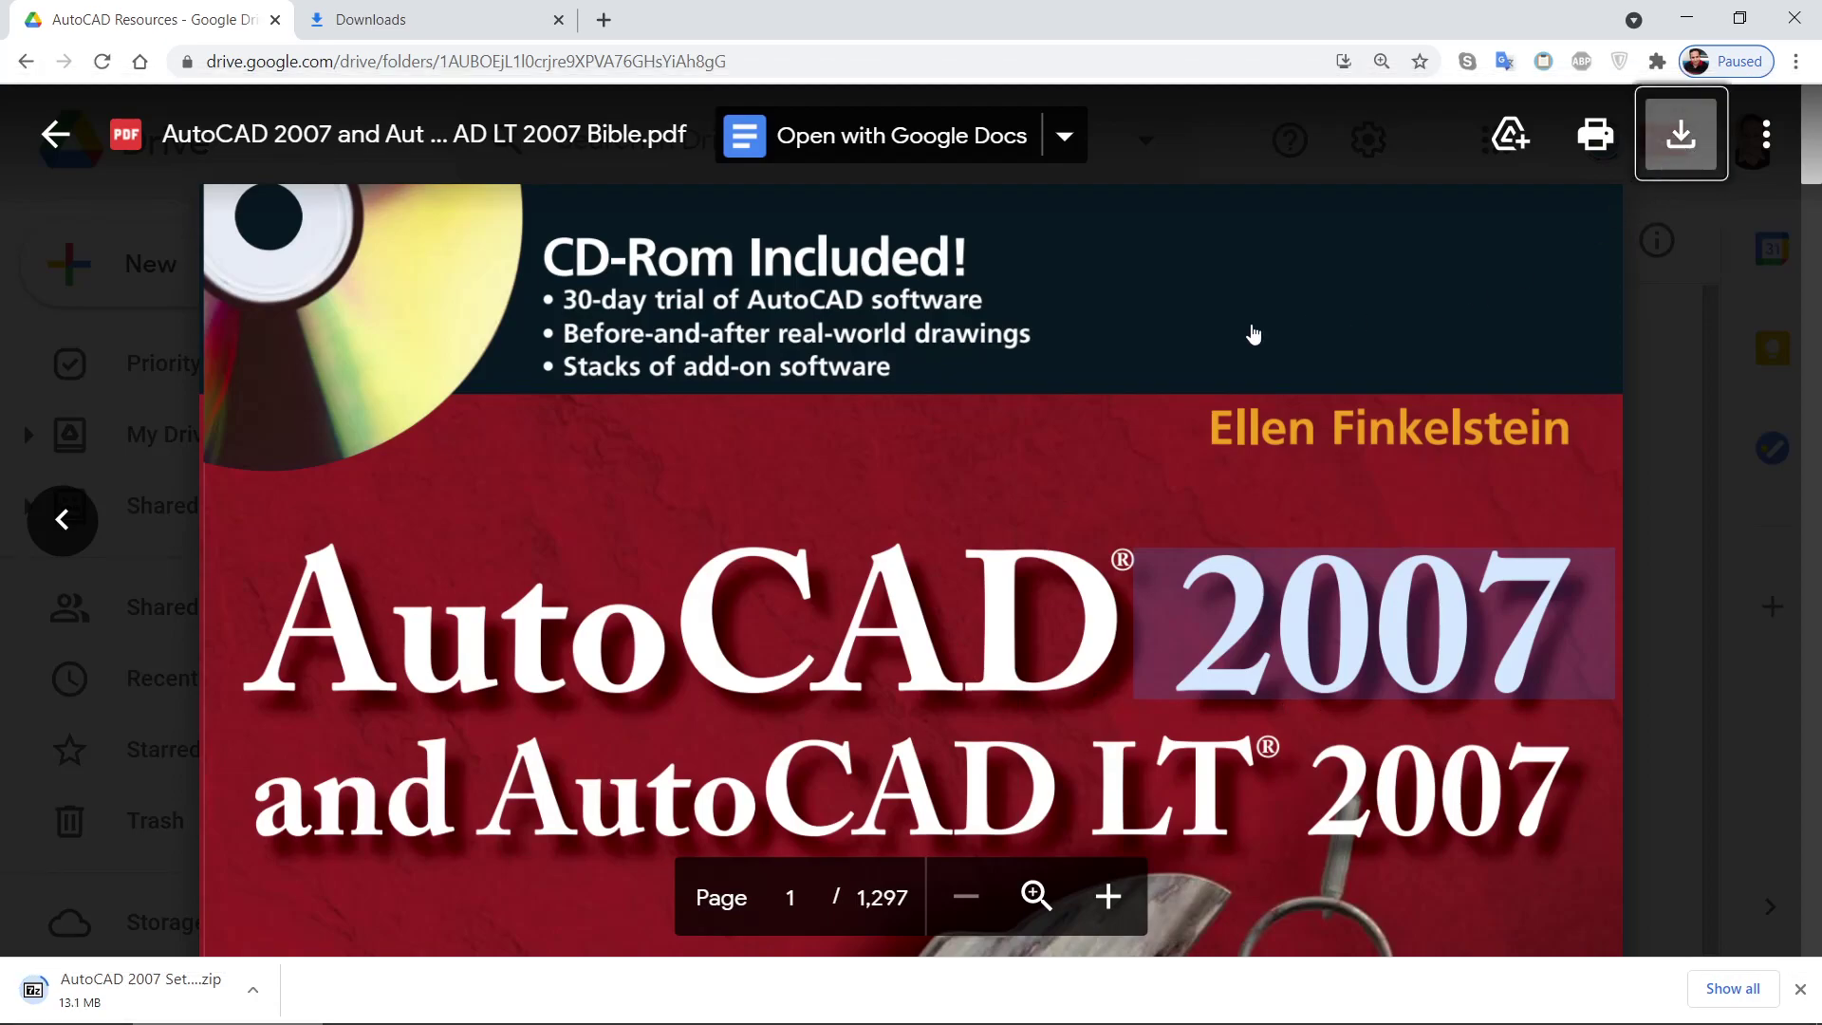
{"action": "left_click", "coordinate": [55, 134]}
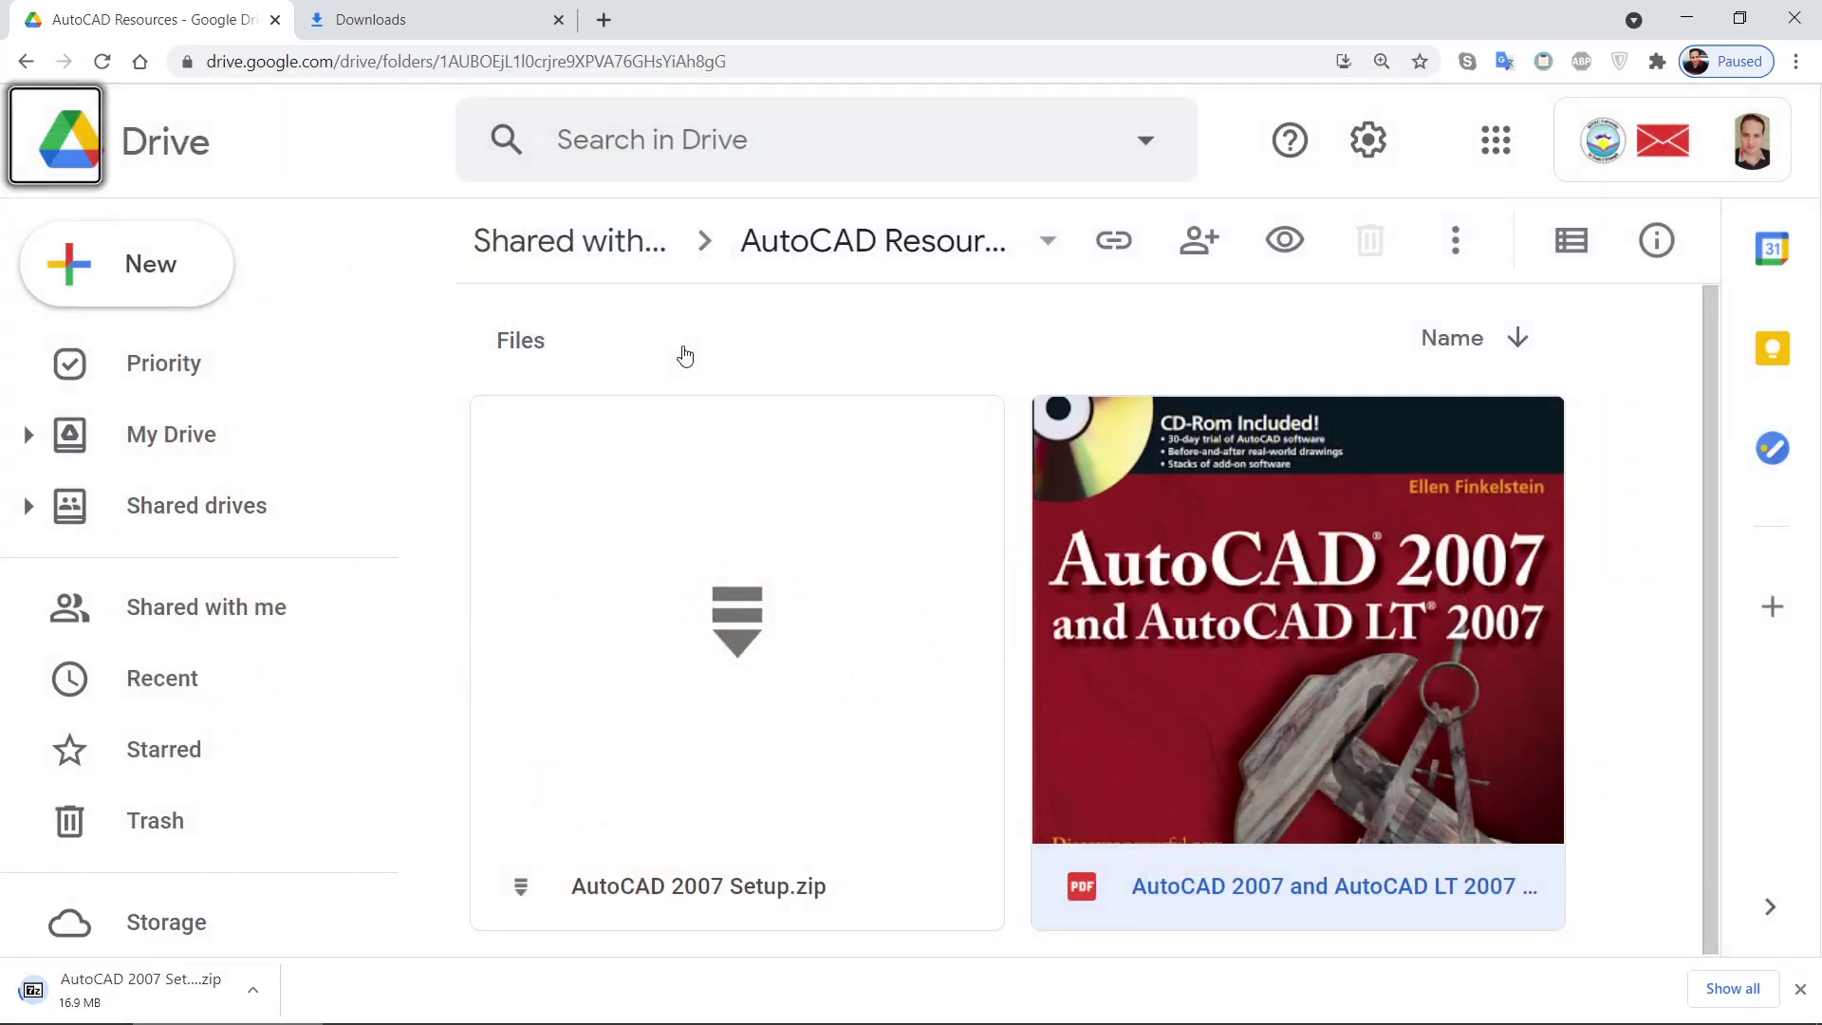
Show the AutoCAD 2007 Setup folder's Help Documents, Setup Files, Readme.txt and Setup.exe, leaving nothing selected
{"action": "left_click", "coordinate": [402, 14]}
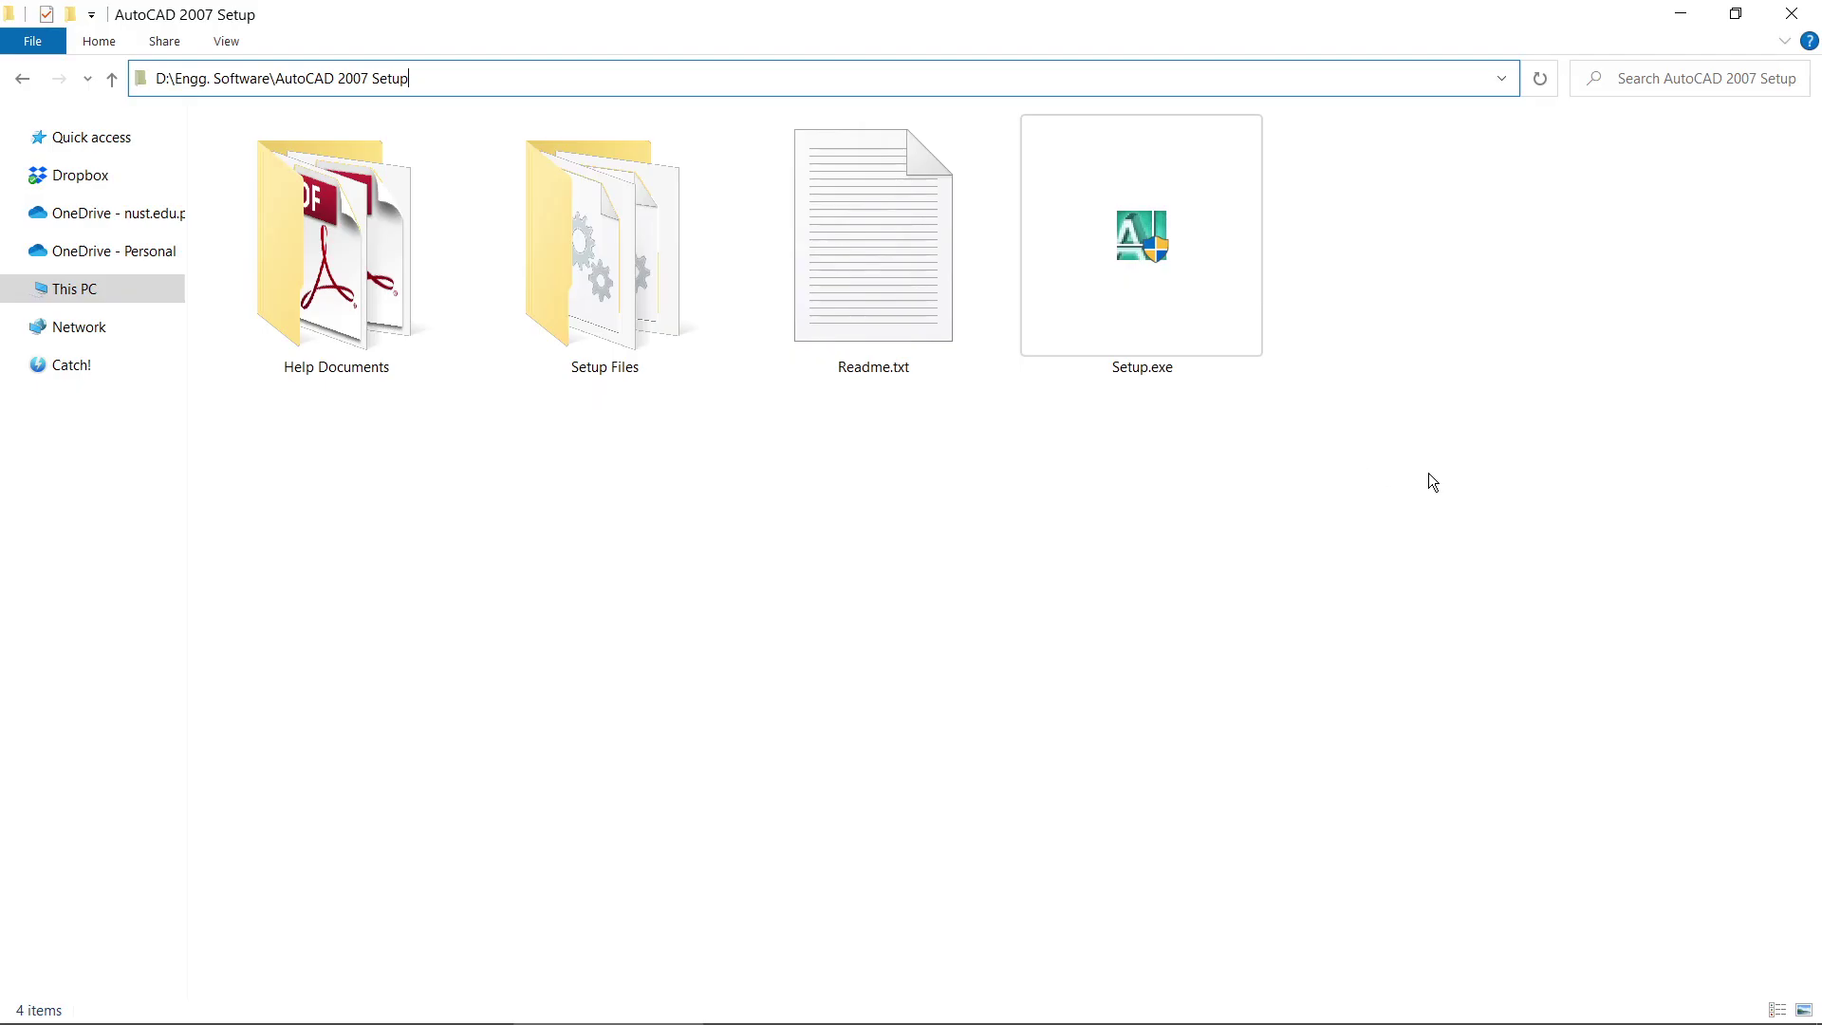
{"action": "left_click_drag", "start_coordinate": [1429, 474], "coordinate": [317, 216]}
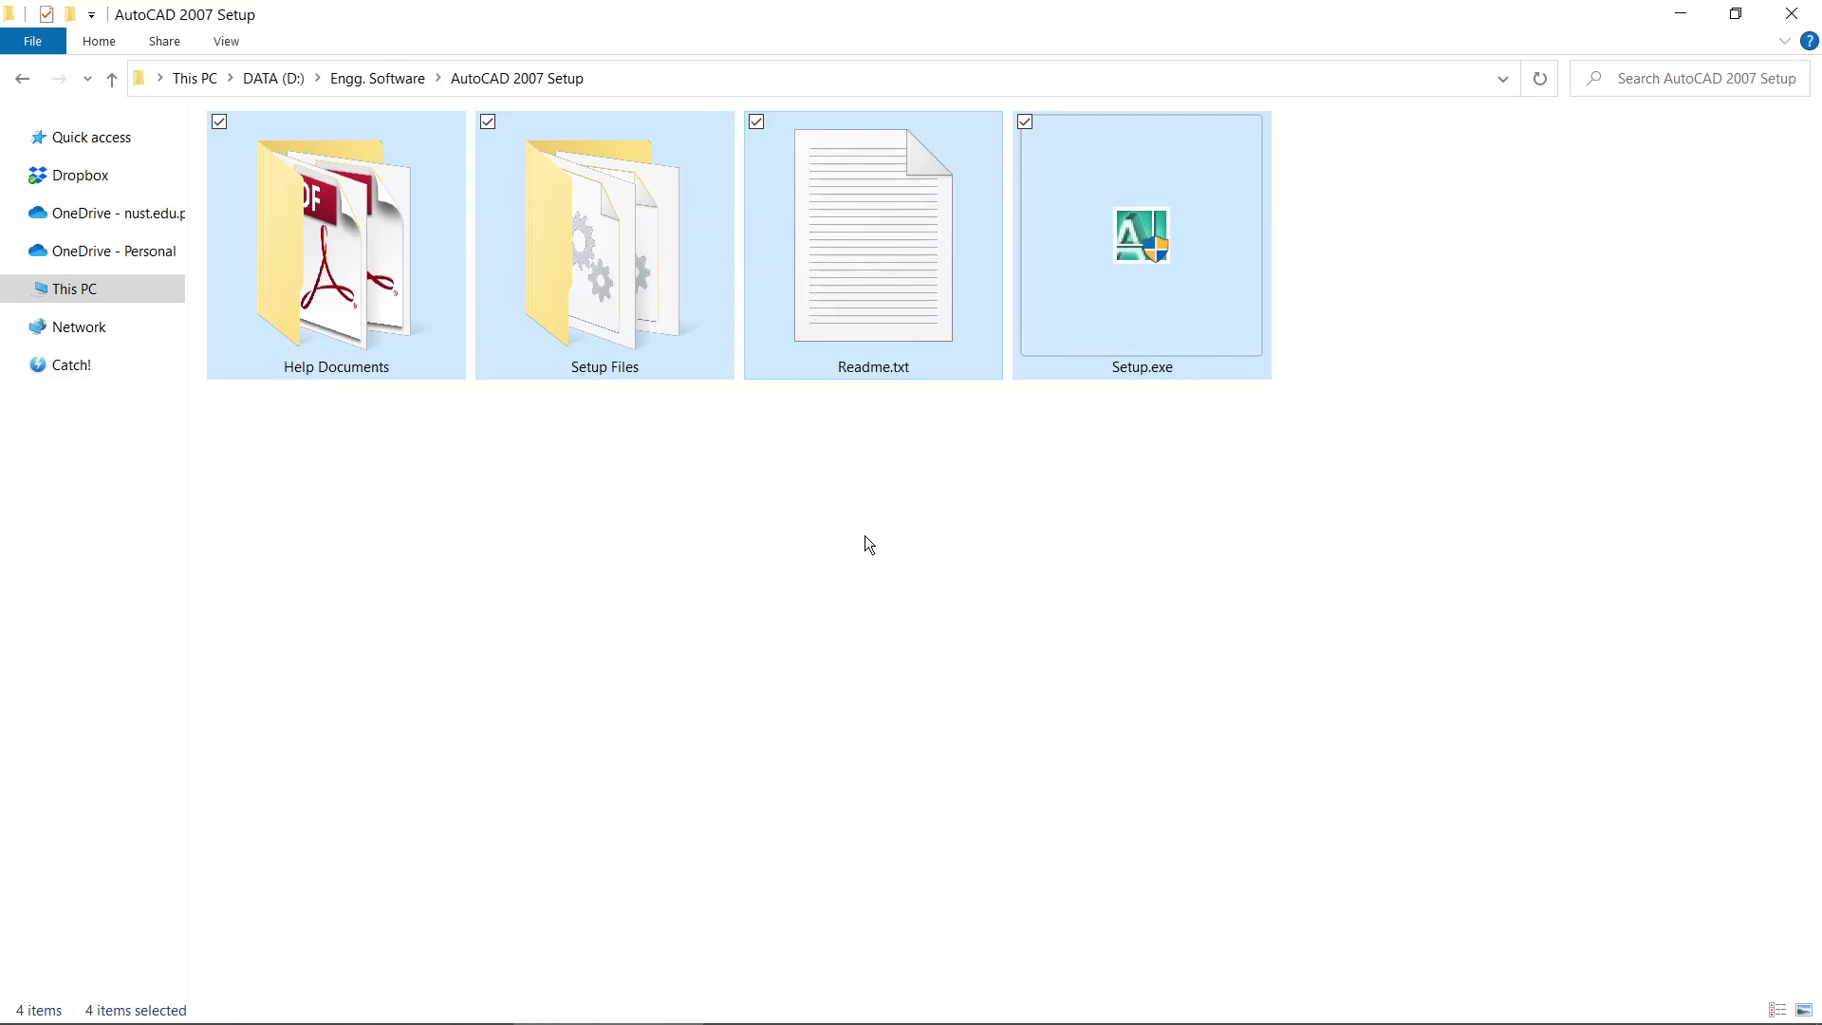
{"action": "left_click", "coordinate": [864, 537]}
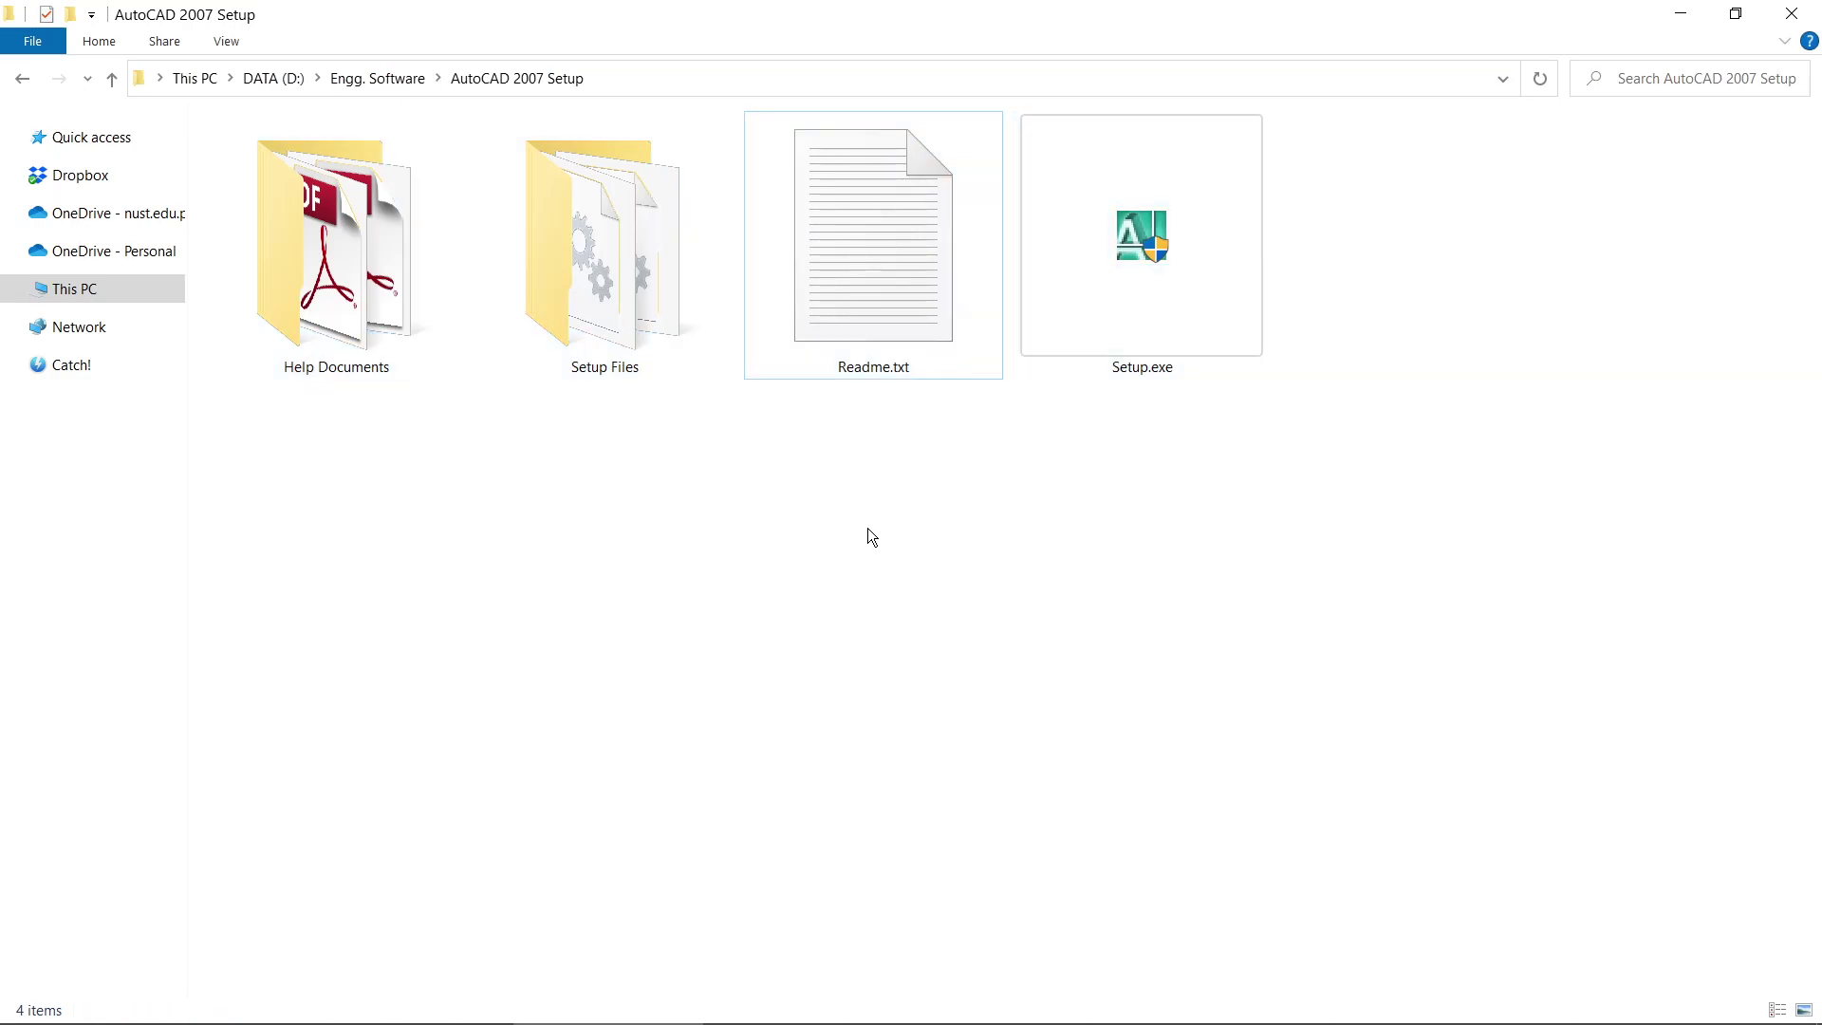
{"action": "double_click", "coordinate": [874, 380]}
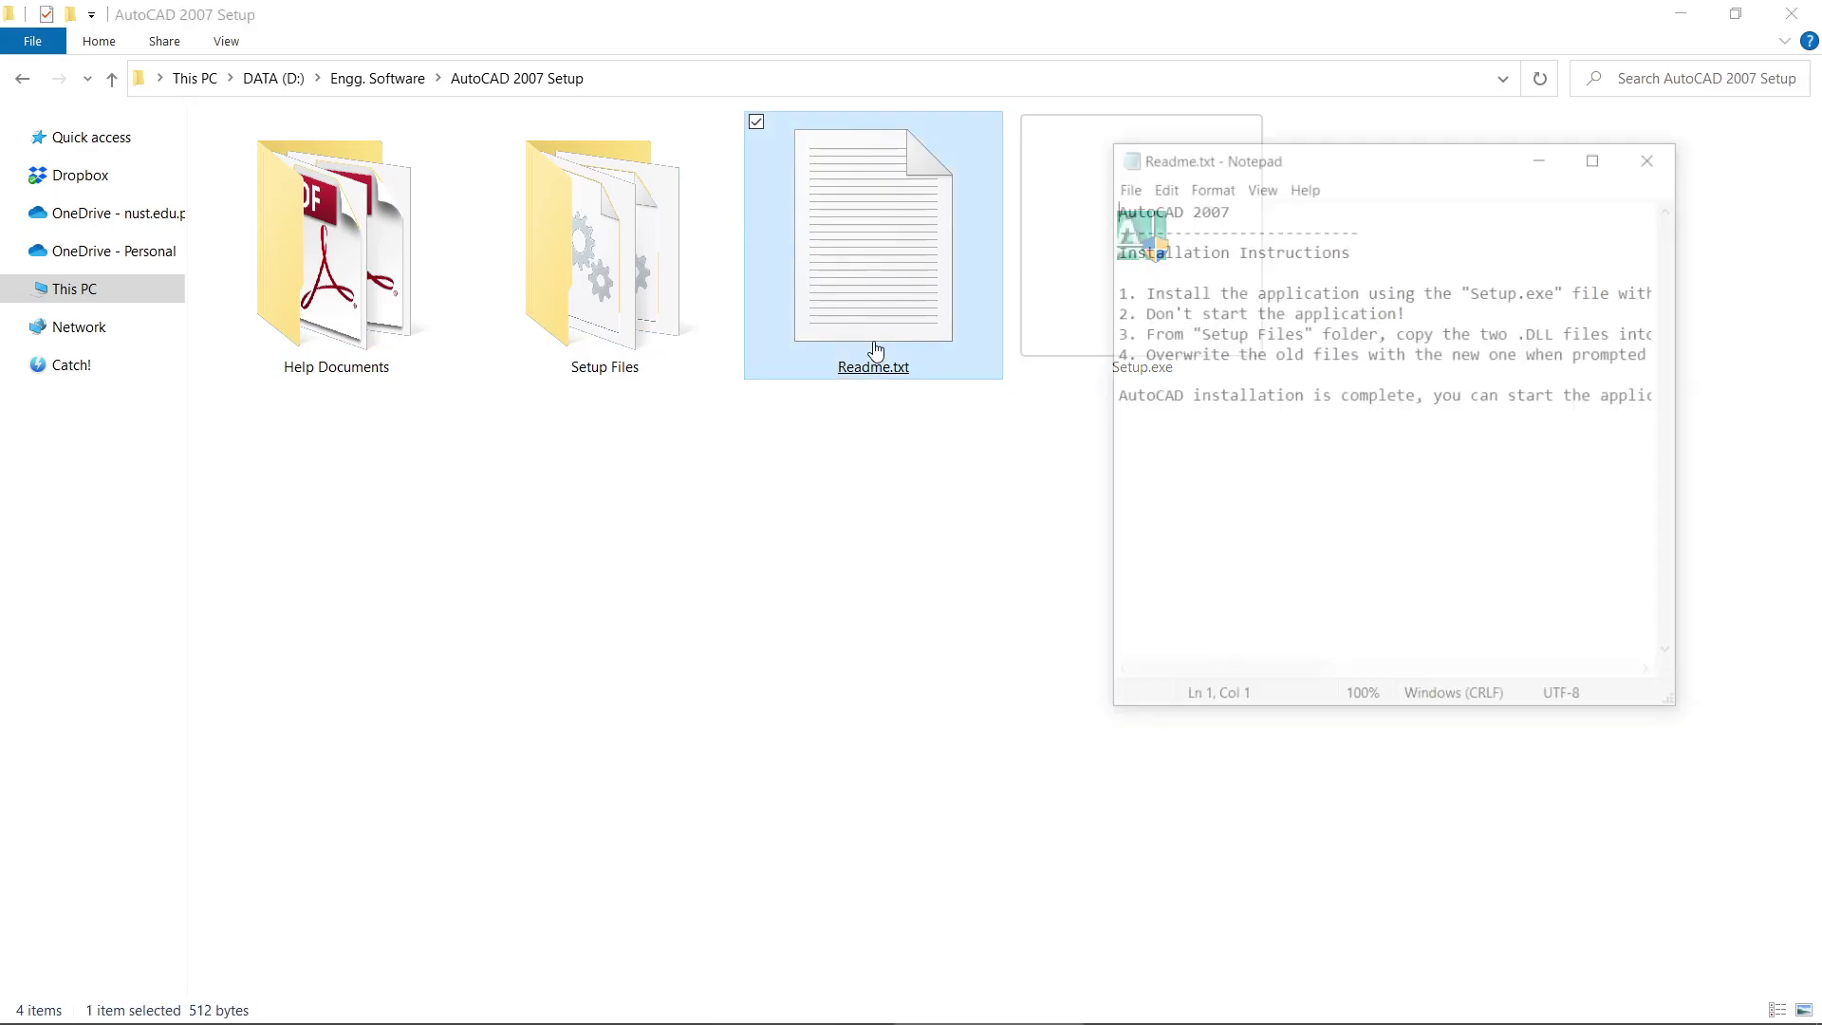
{"action": "double_click", "coordinate": [1466, 676]}
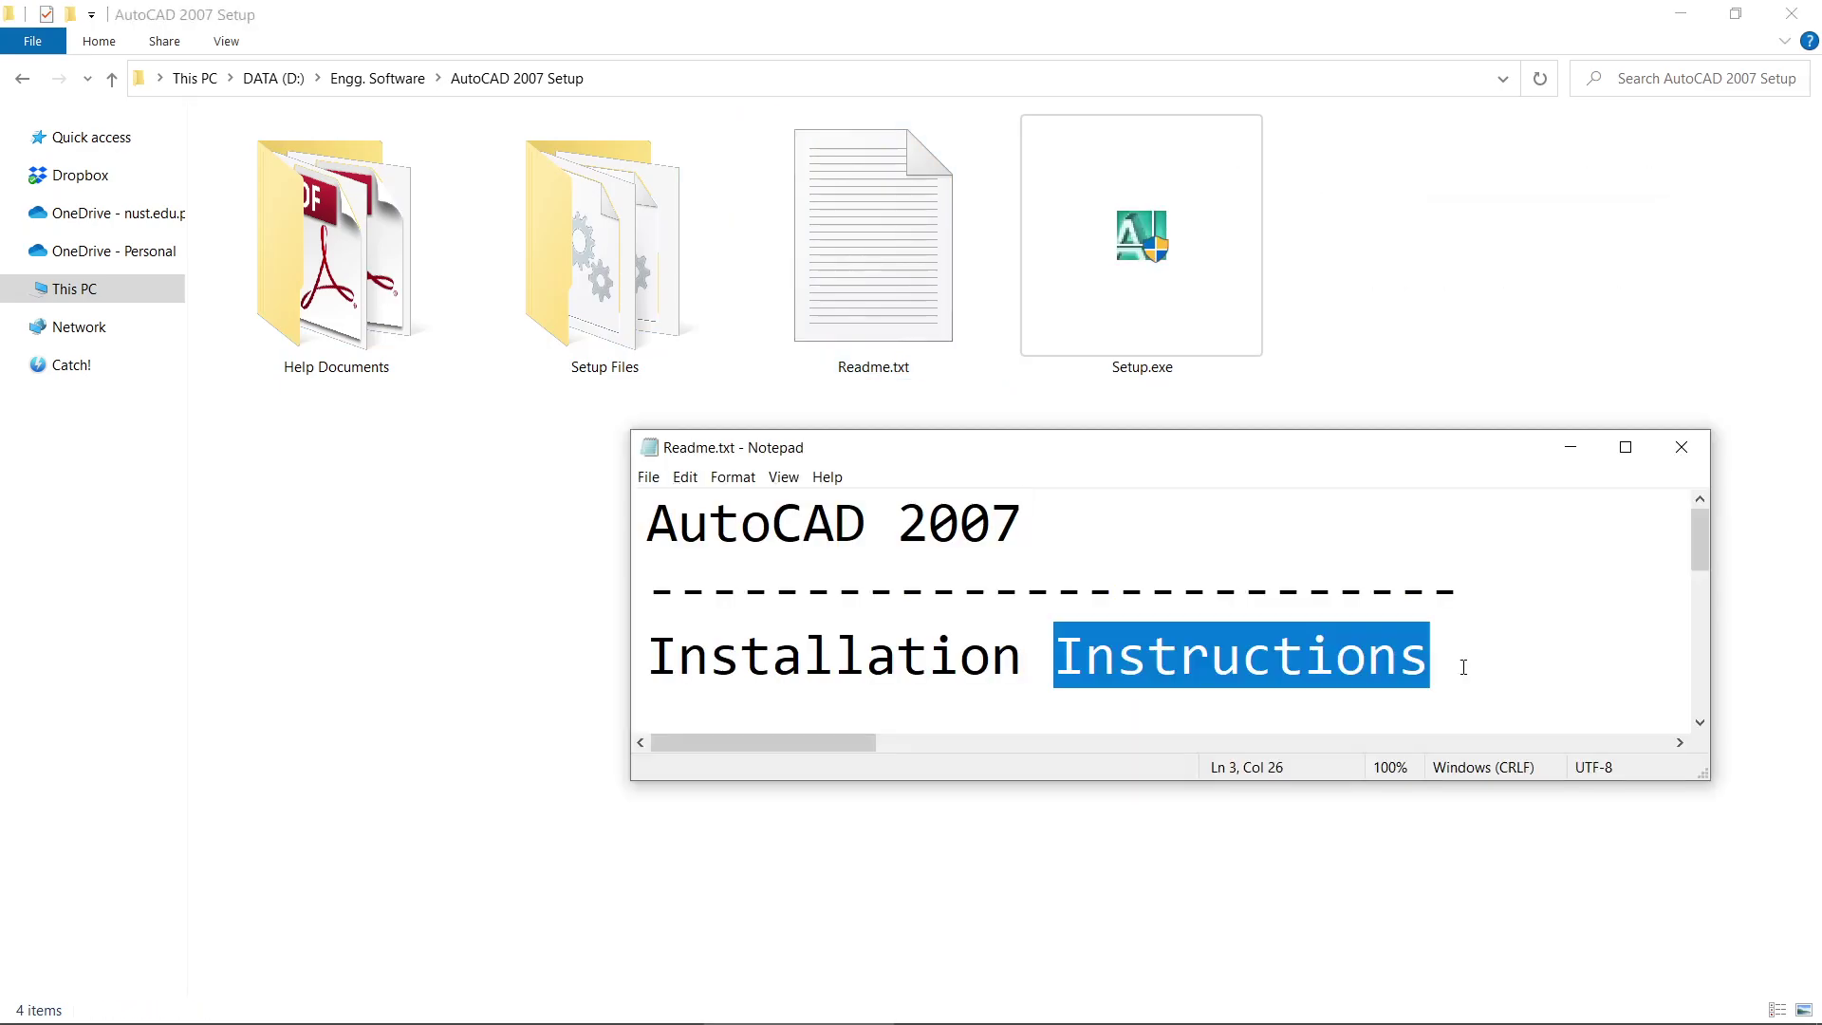
{"action": "left_click_drag", "start_coordinate": [1455, 667], "coordinate": [764, 683]}
{"action": "left_click_drag", "start_coordinate": [647, 527], "coordinate": [1027, 507]}
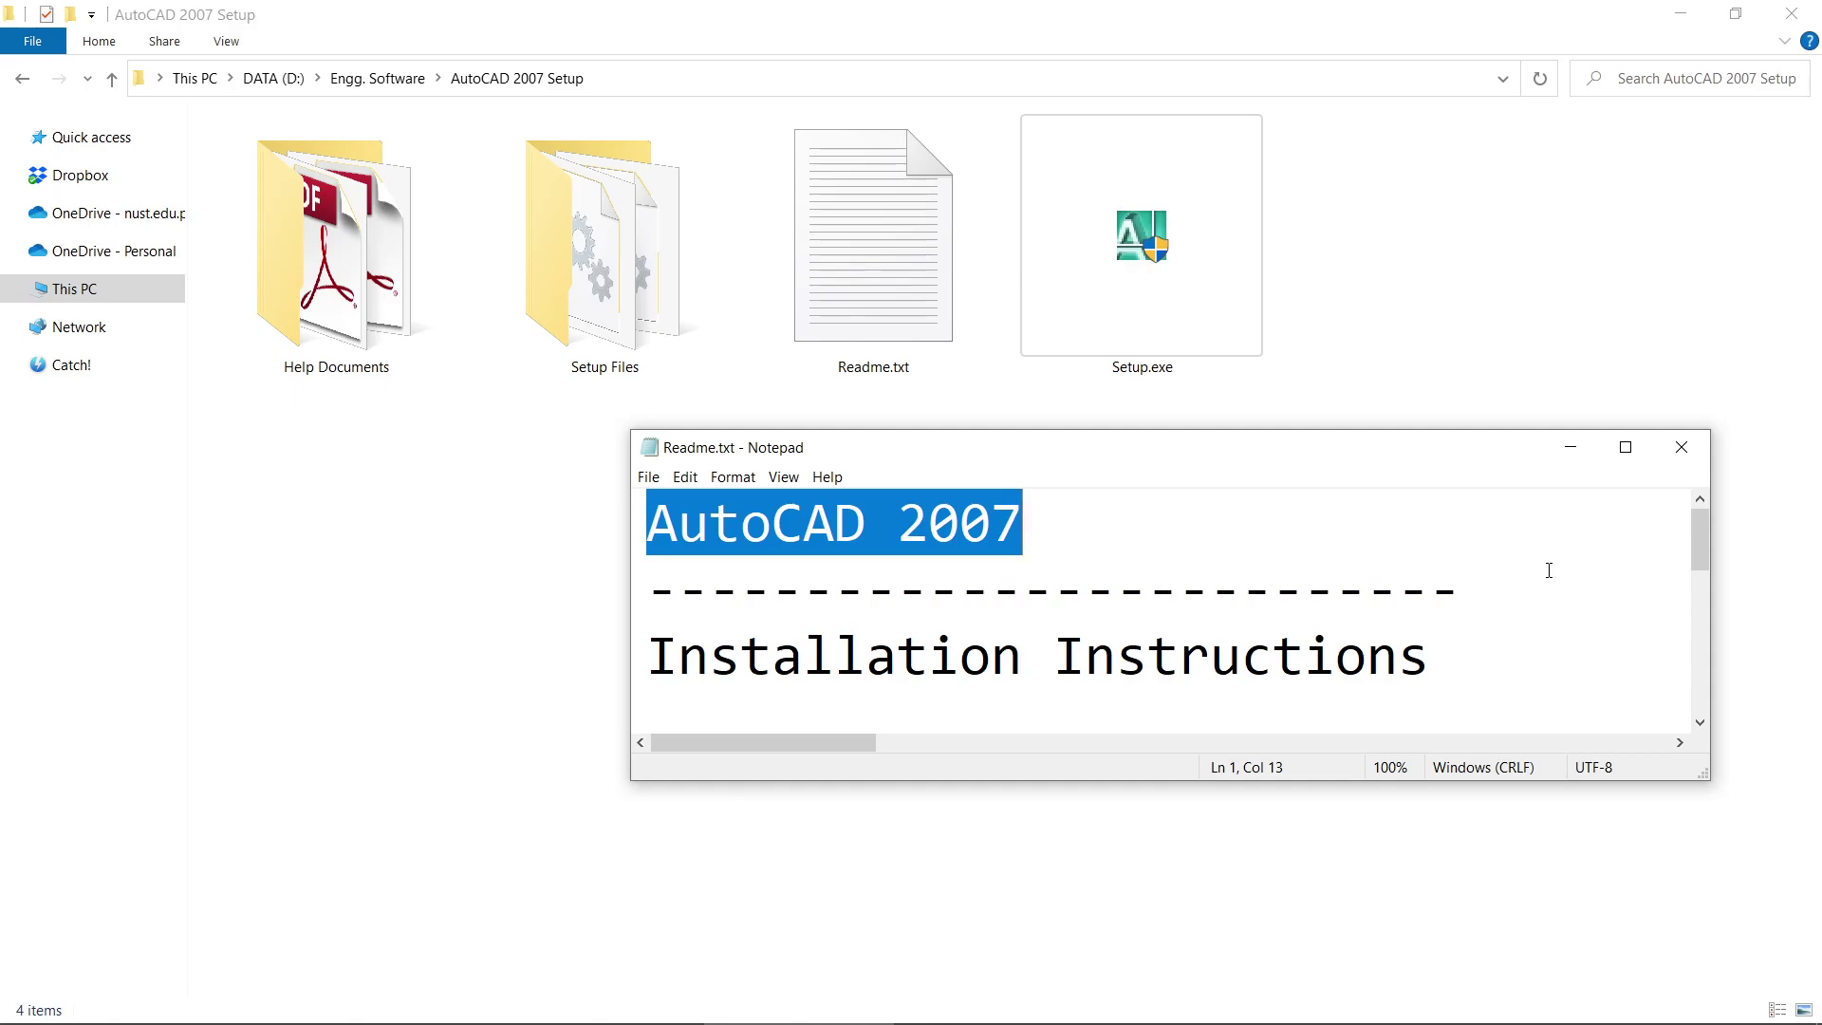
{"action": "key", "text": "alt+F4"}
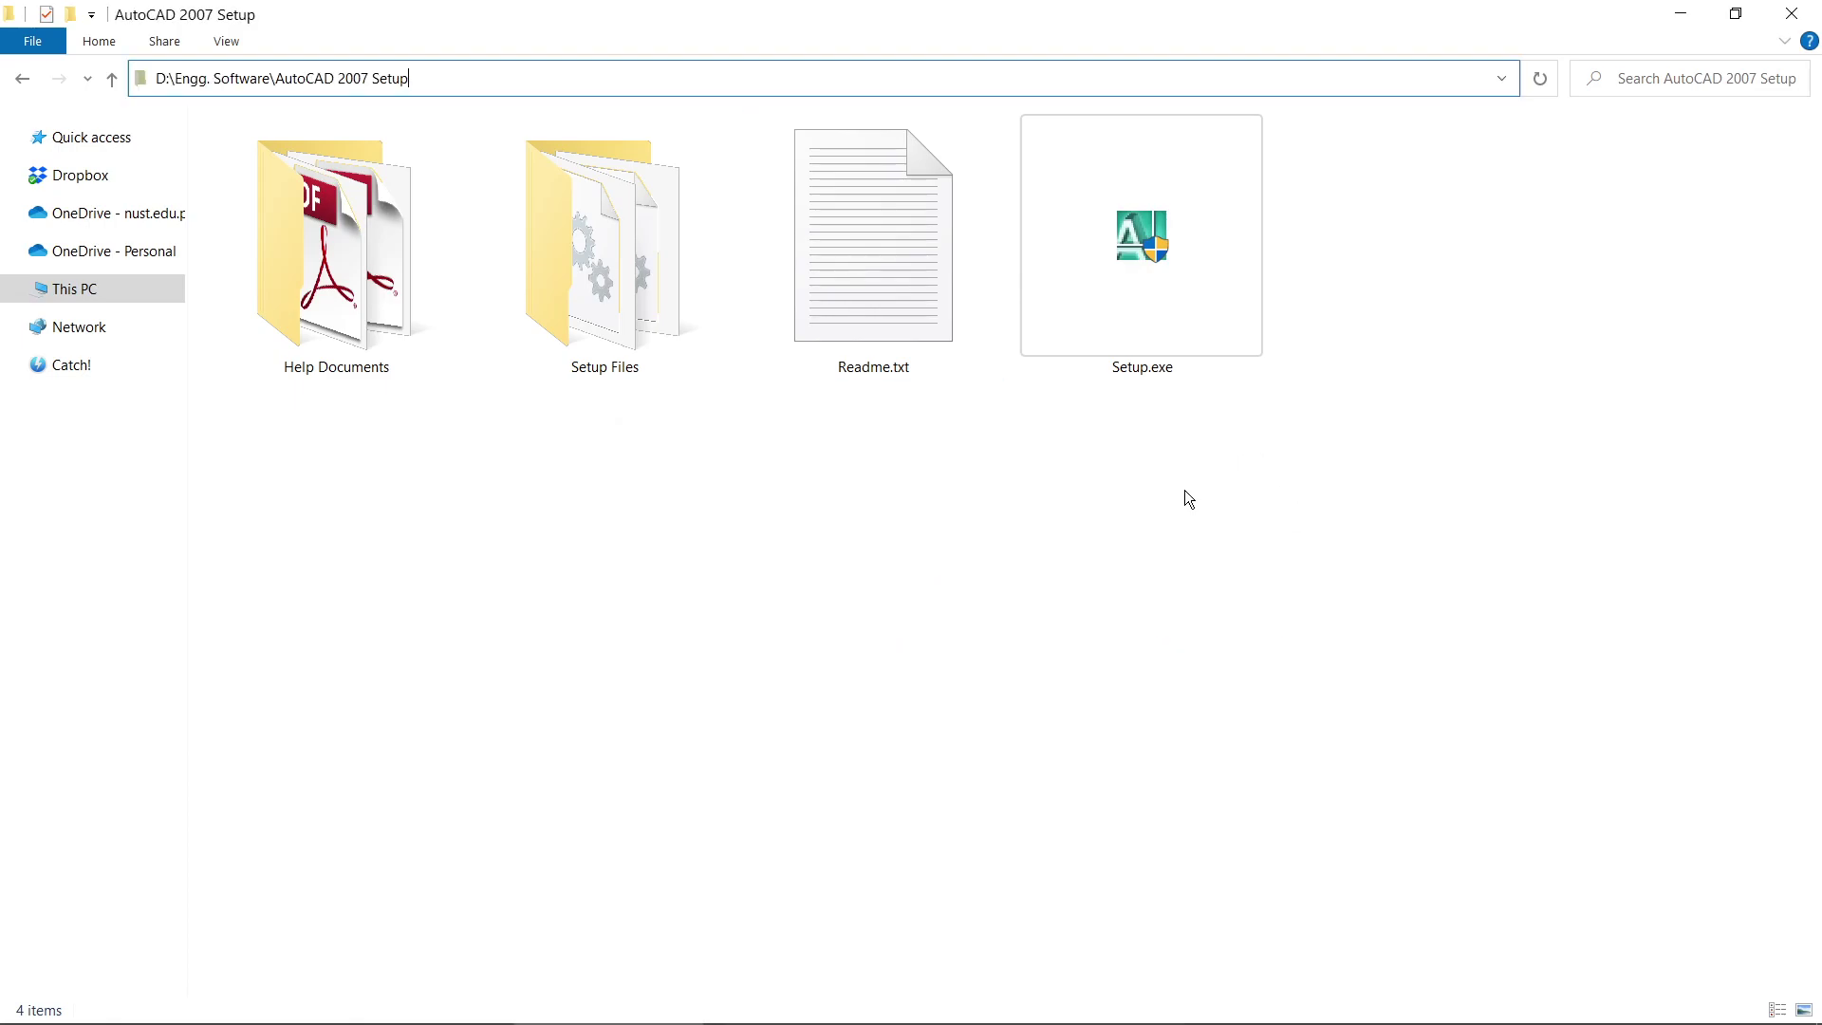
Unpack Setup.exe into C:\Autocad 2007 with WinRAR and confirm the Autodesk setup prompt
{"action": "double_click", "coordinate": [1218, 293]}
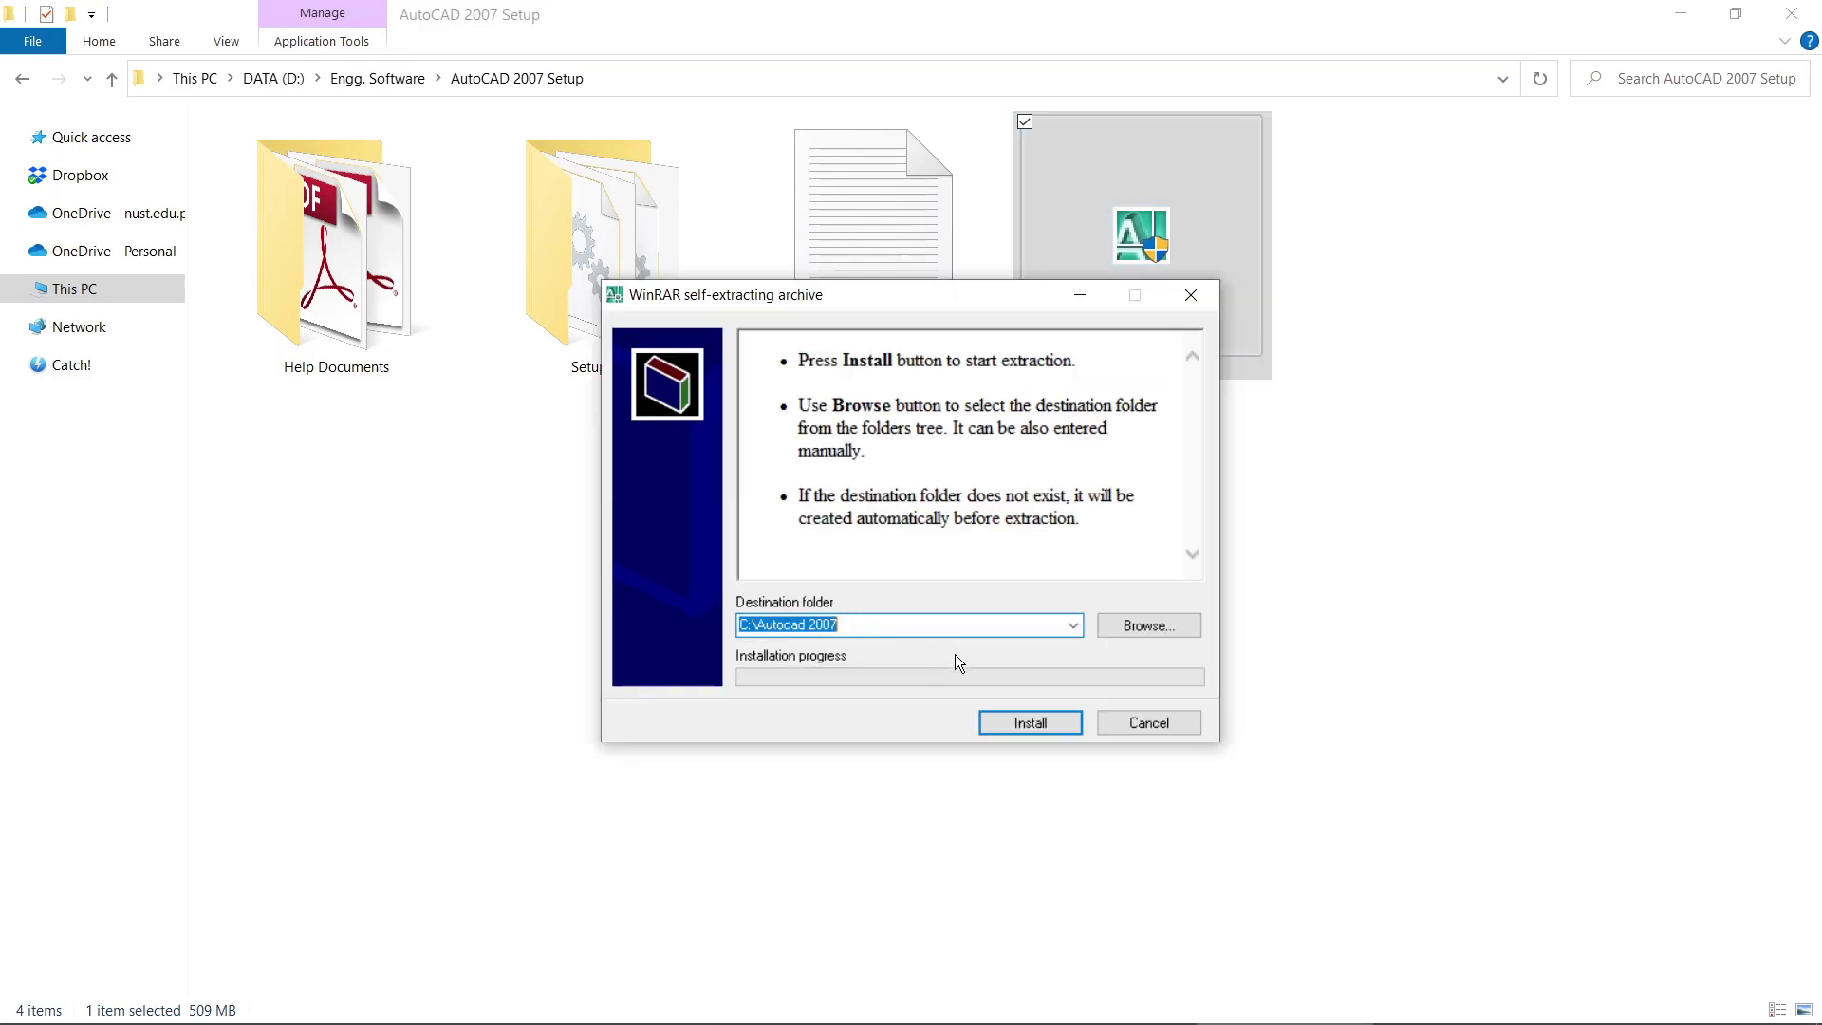
{"action": "left_click", "coordinate": [1013, 727]}
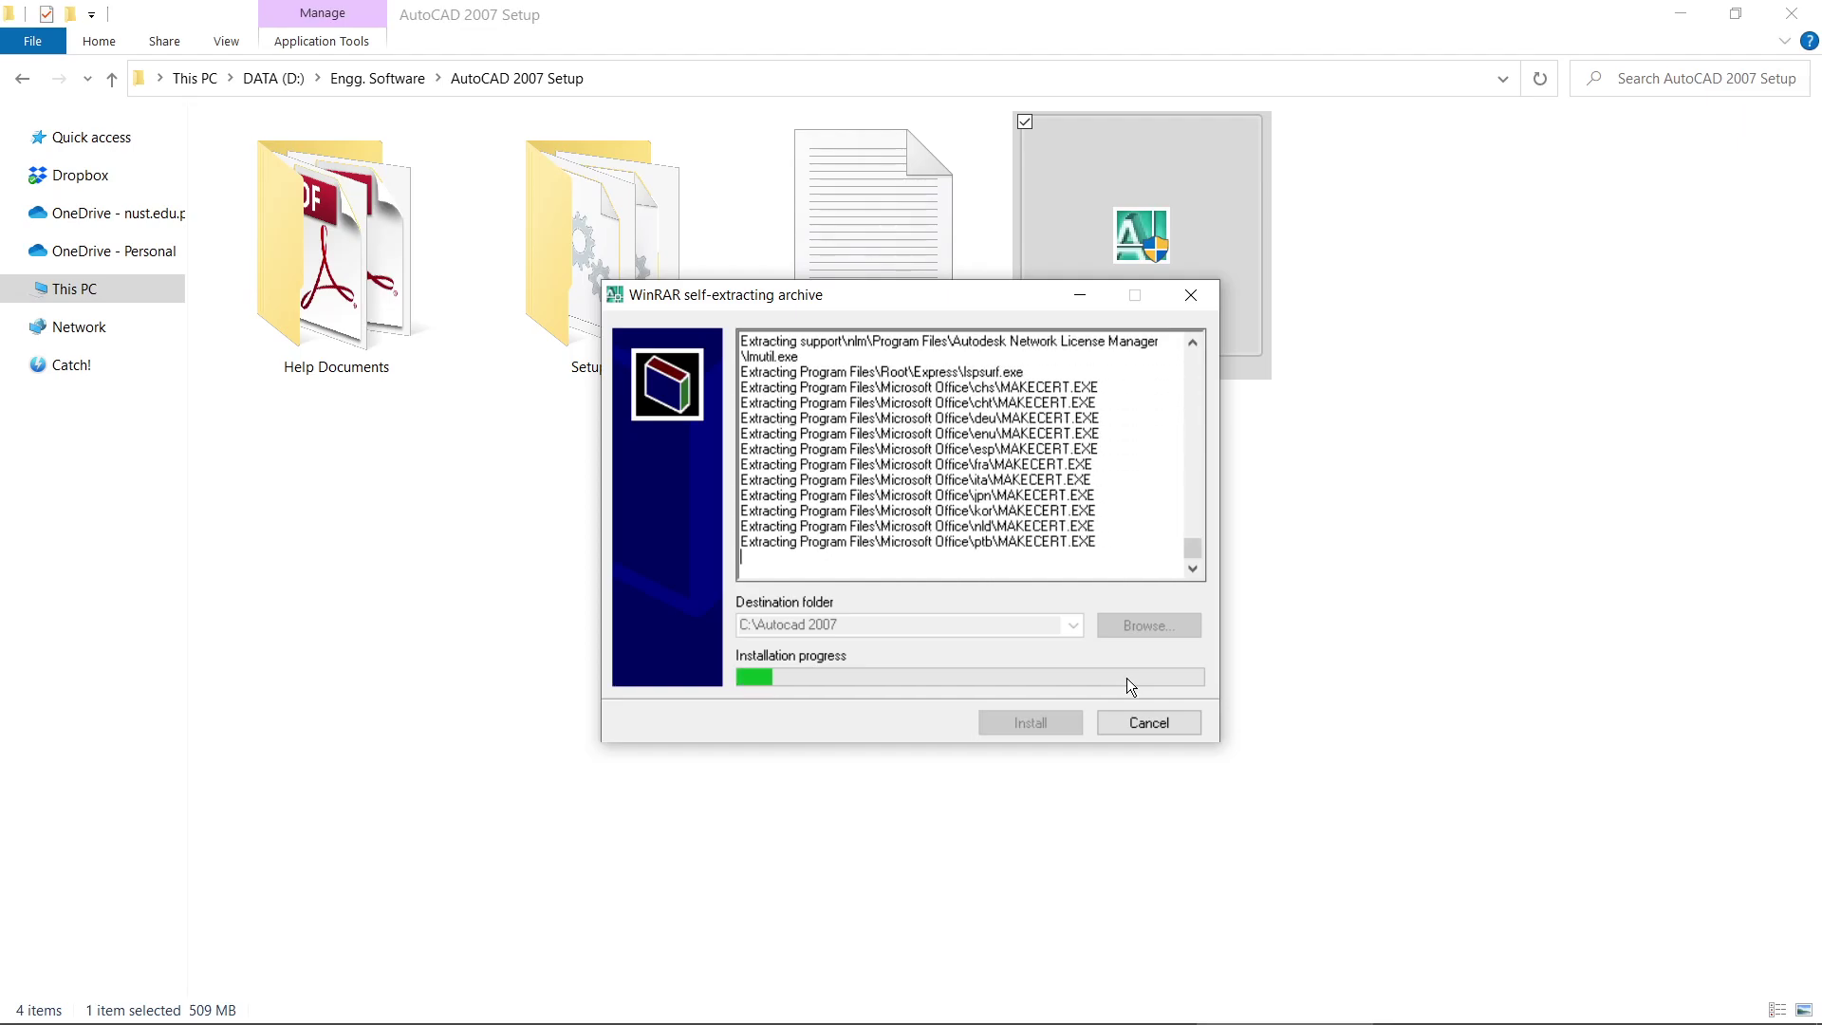
{"action": "left_click", "coordinate": [981, 571]}
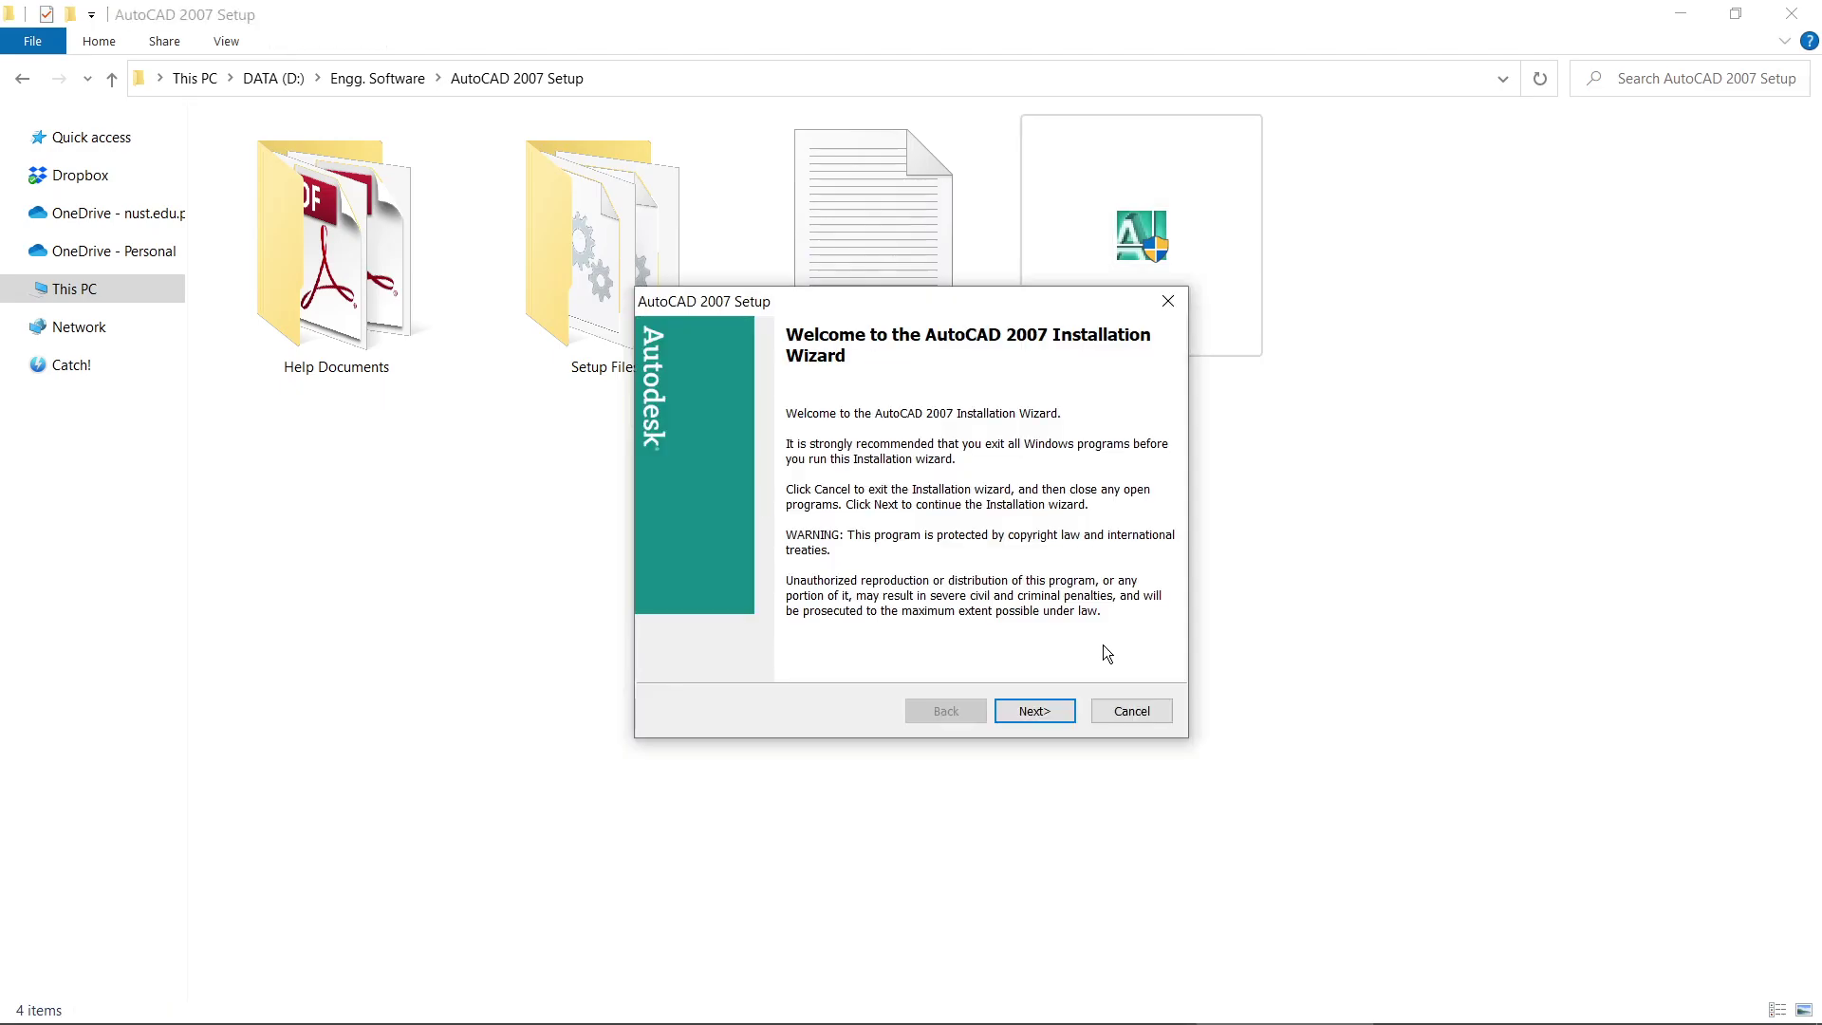
{"action": "left_click", "coordinate": [1015, 714]}
{"action": "left_click", "coordinate": [687, 653]}
{"action": "left_click", "coordinate": [1024, 712]}
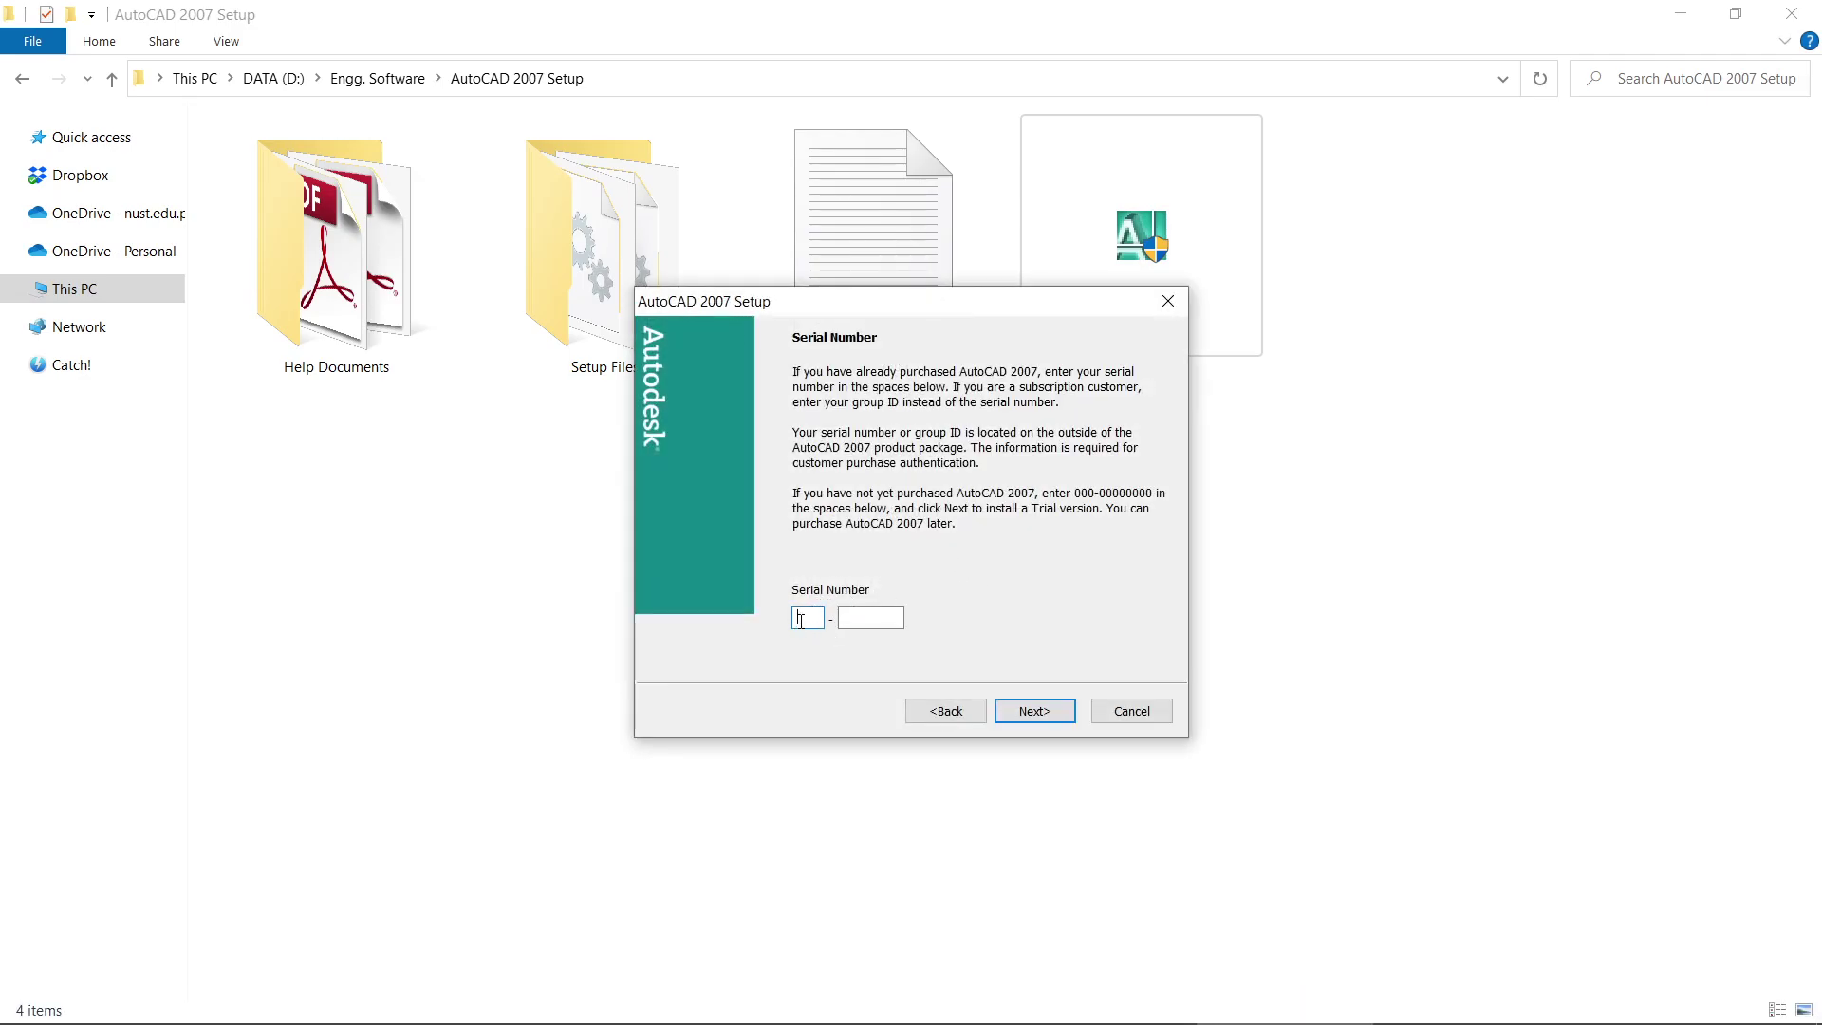
{"action": "type", "text": "11111111111"}
{"action": "left_click", "coordinate": [1033, 711]}
Fill the Last Name and following user information field with placeholder text and continue
{"action": "left_click", "coordinate": [938, 490]}
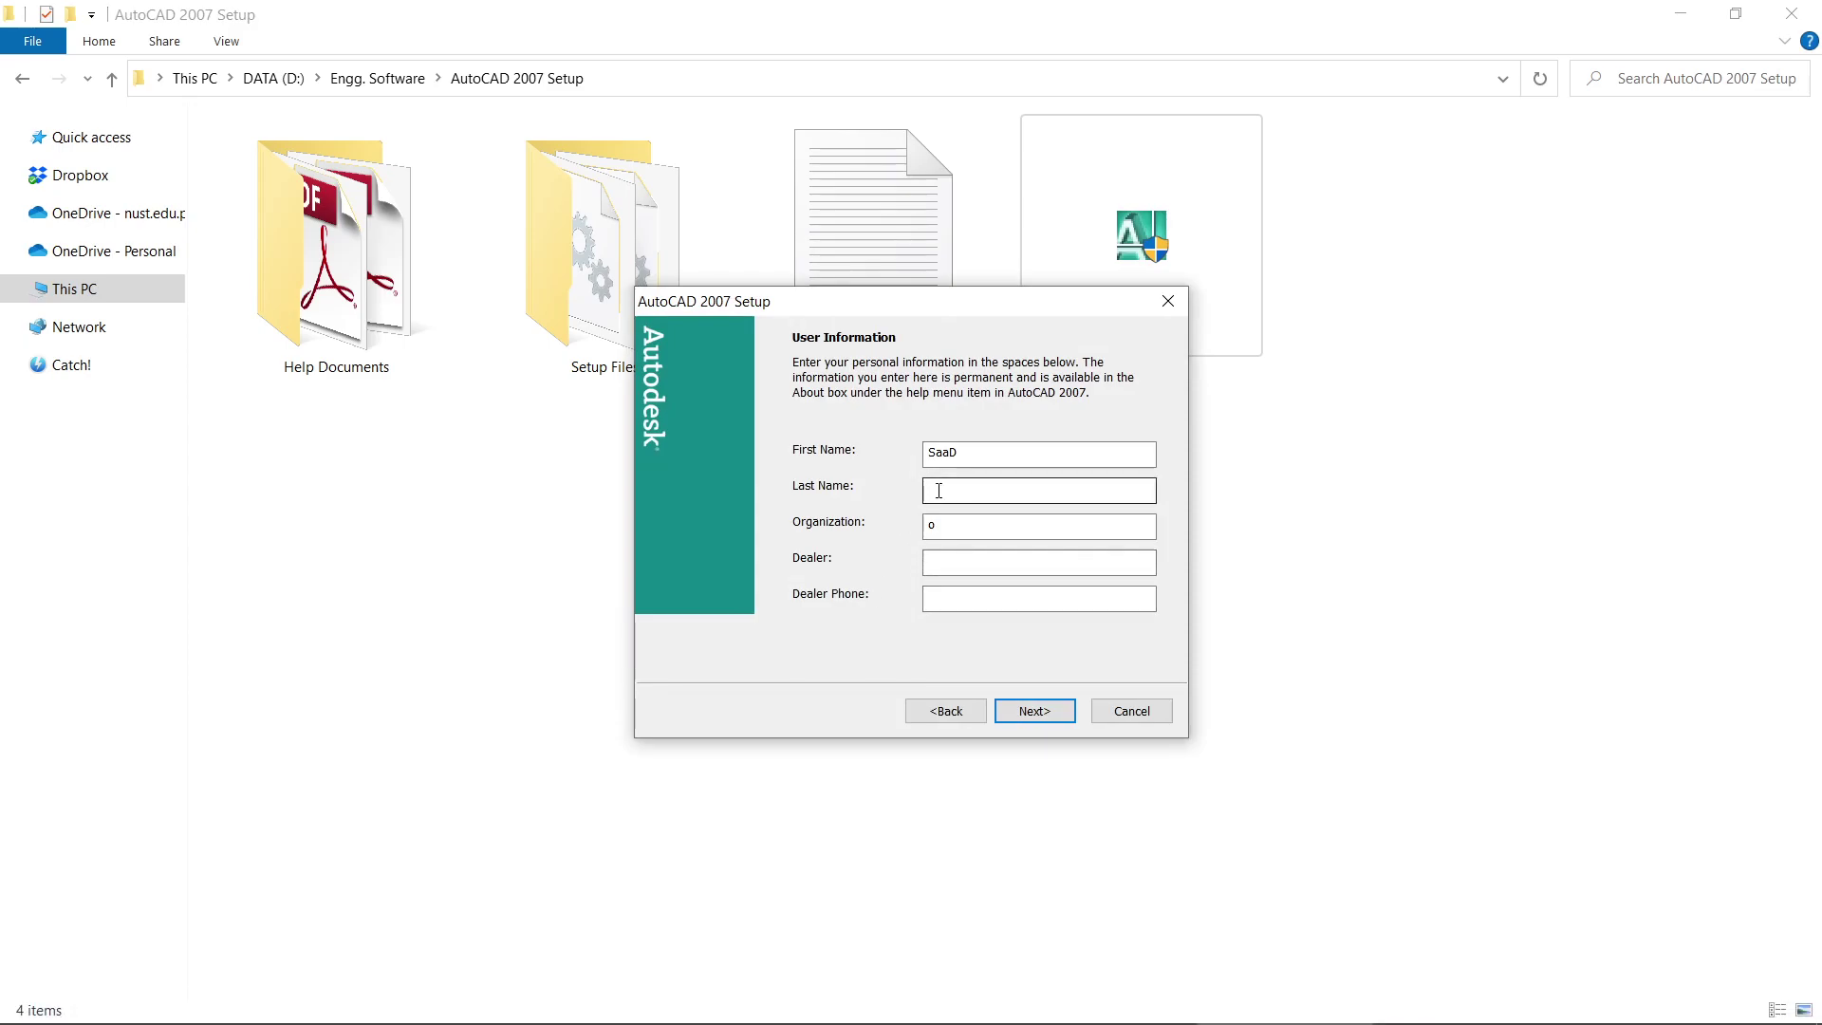
{"action": "type", "text": "ooo"}
{"action": "key", "text": "Tab"}
{"action": "key", "text": "Tab"}
{"action": "type", "text": "ooo"}
{"action": "key", "text": "Tab"}
{"action": "type", "text": "oooo"}
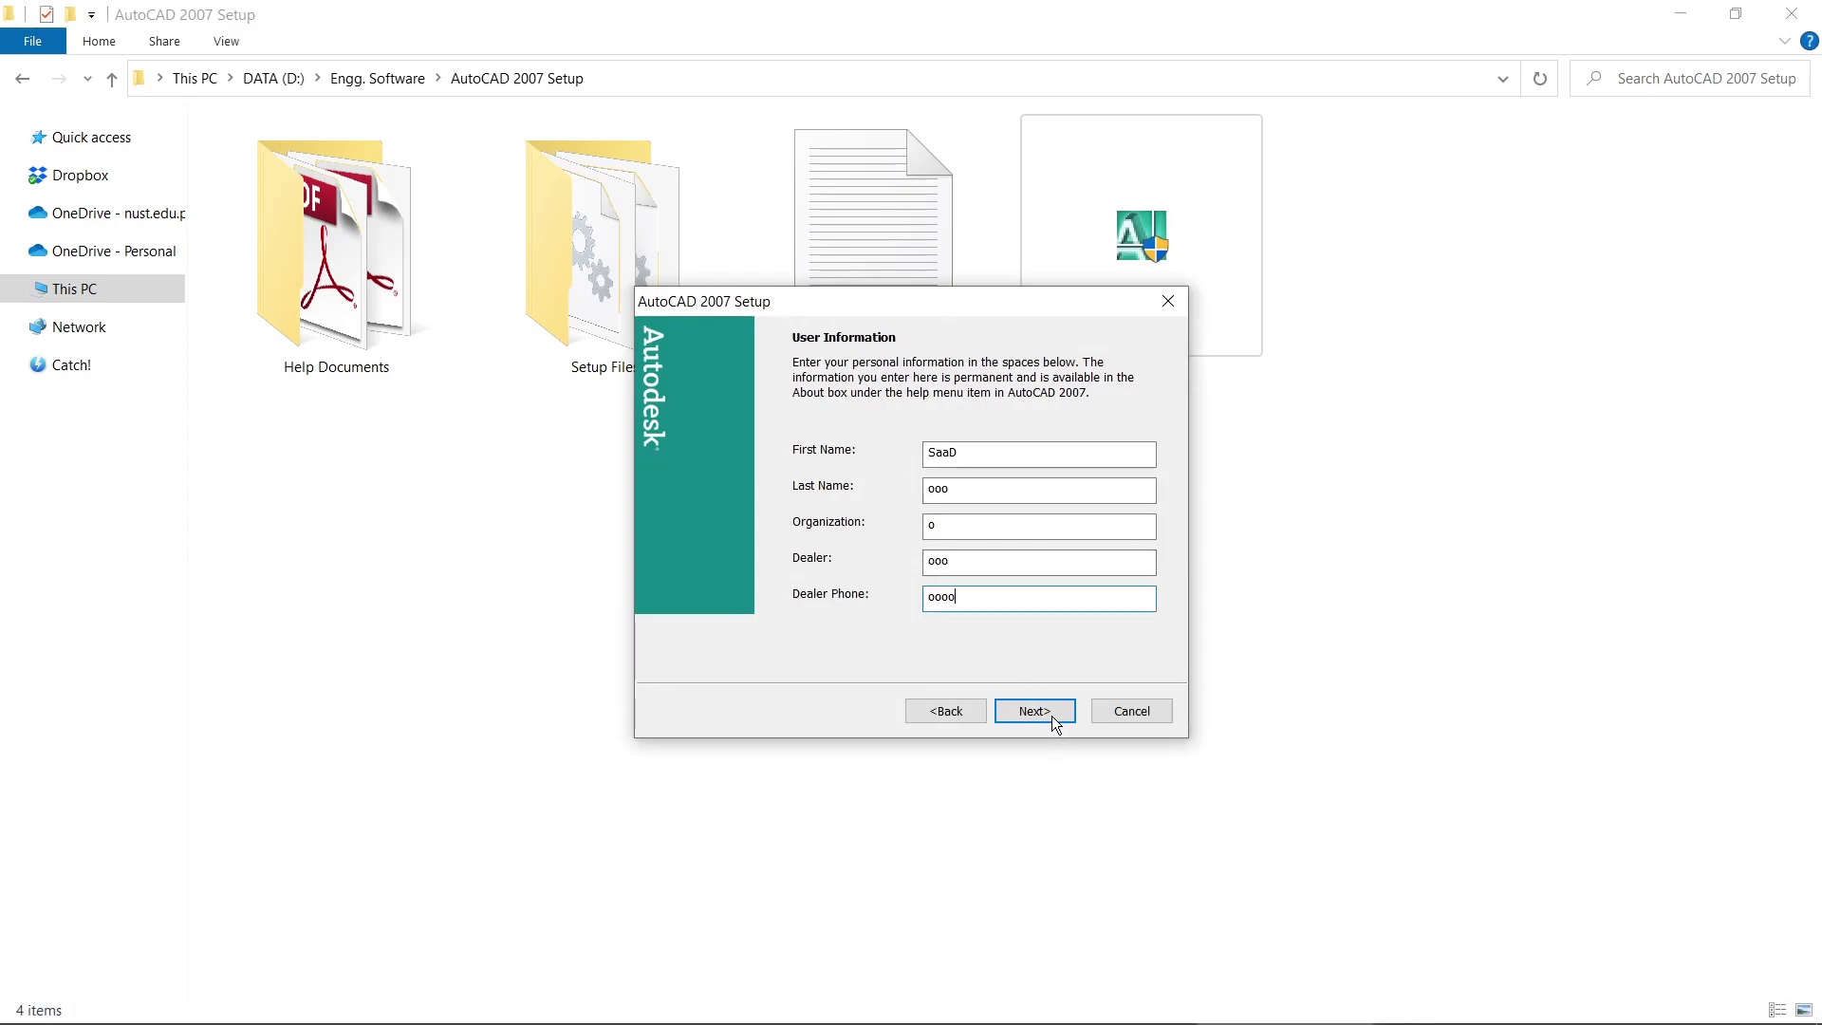
{"action": "left_click", "coordinate": [1049, 711]}
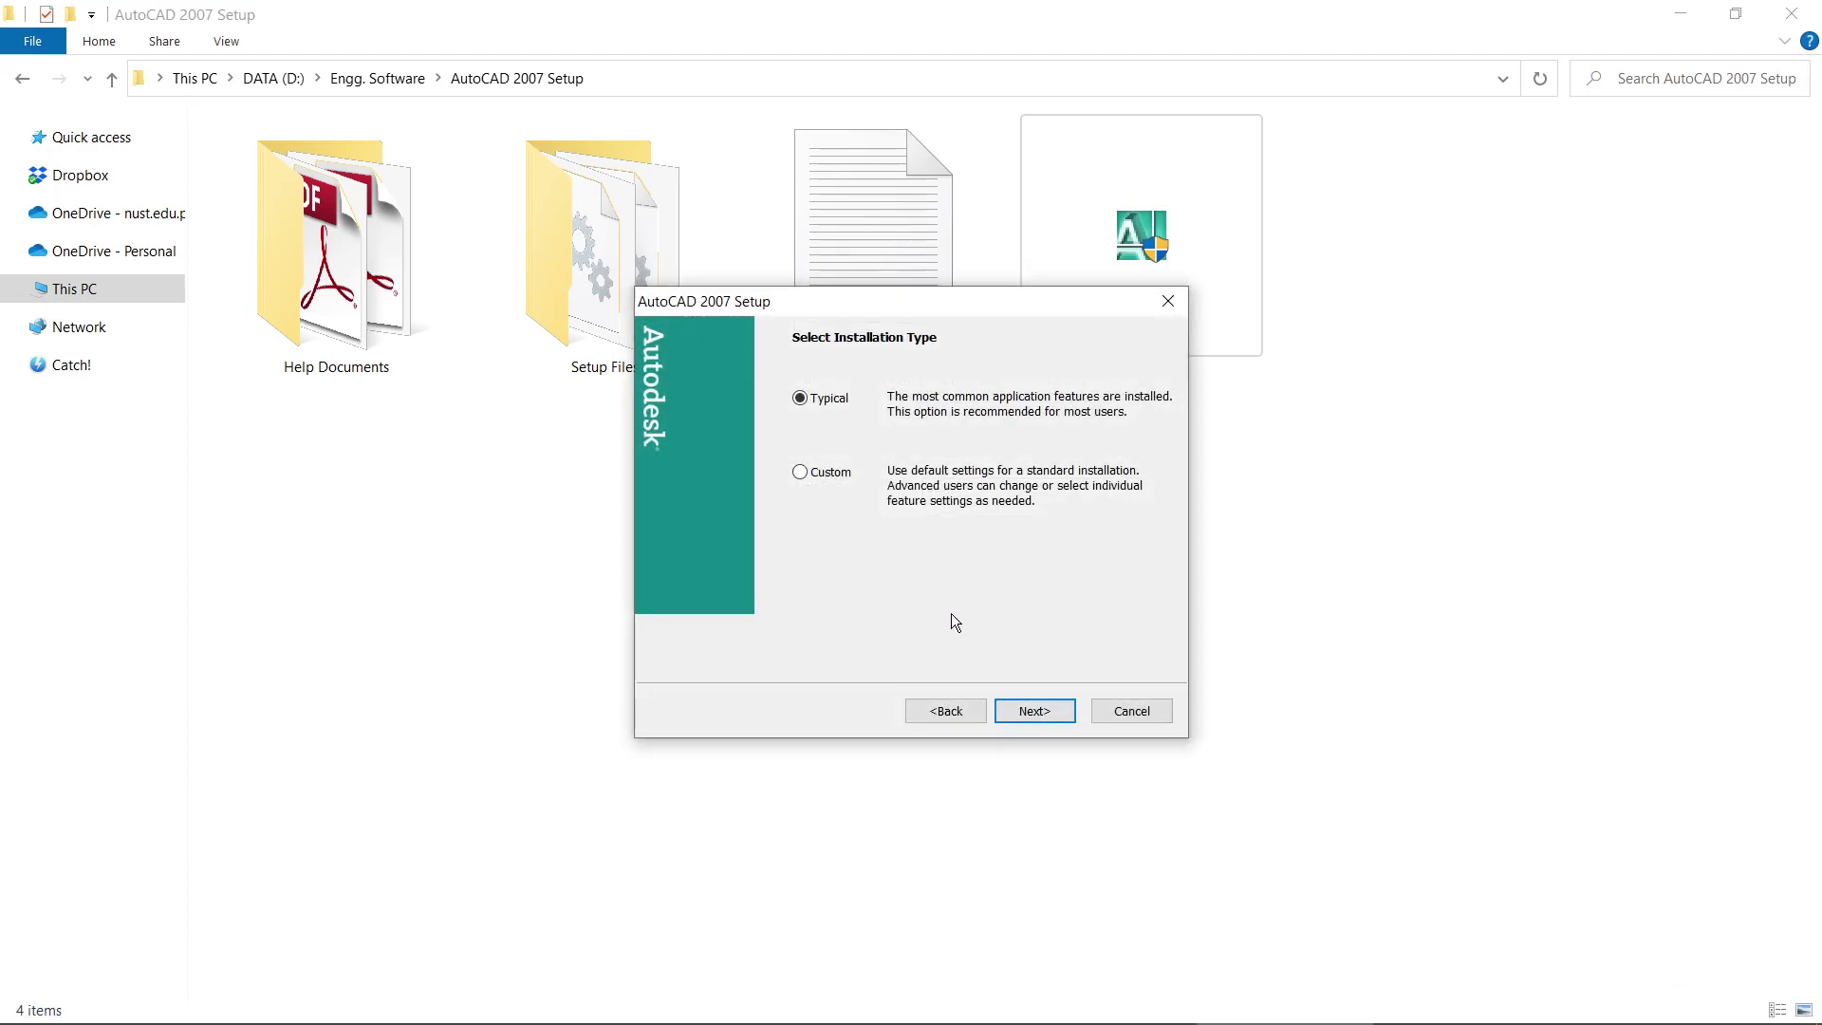
Install a Typical AutoCAD 2007 to the default folder, toggling the desktop shortcut, then close the installer
{"action": "left_click", "coordinate": [1035, 713]}
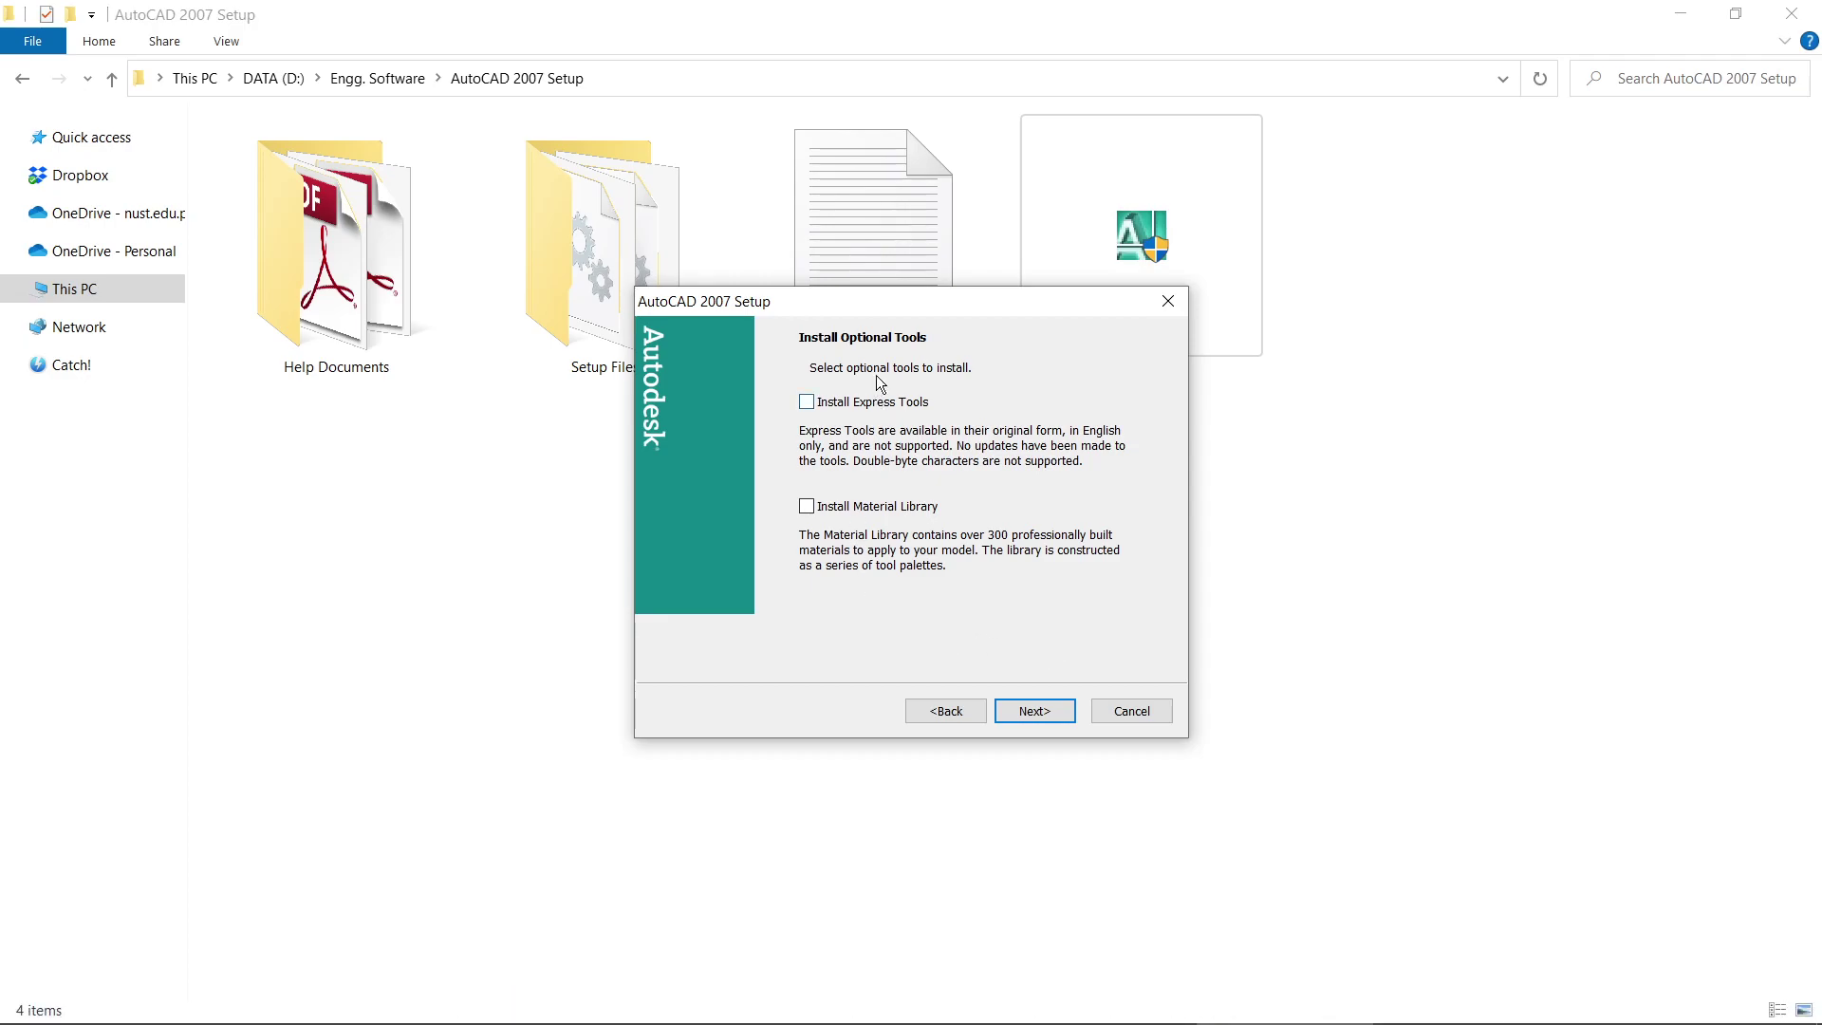
{"action": "left_click", "coordinate": [1037, 715]}
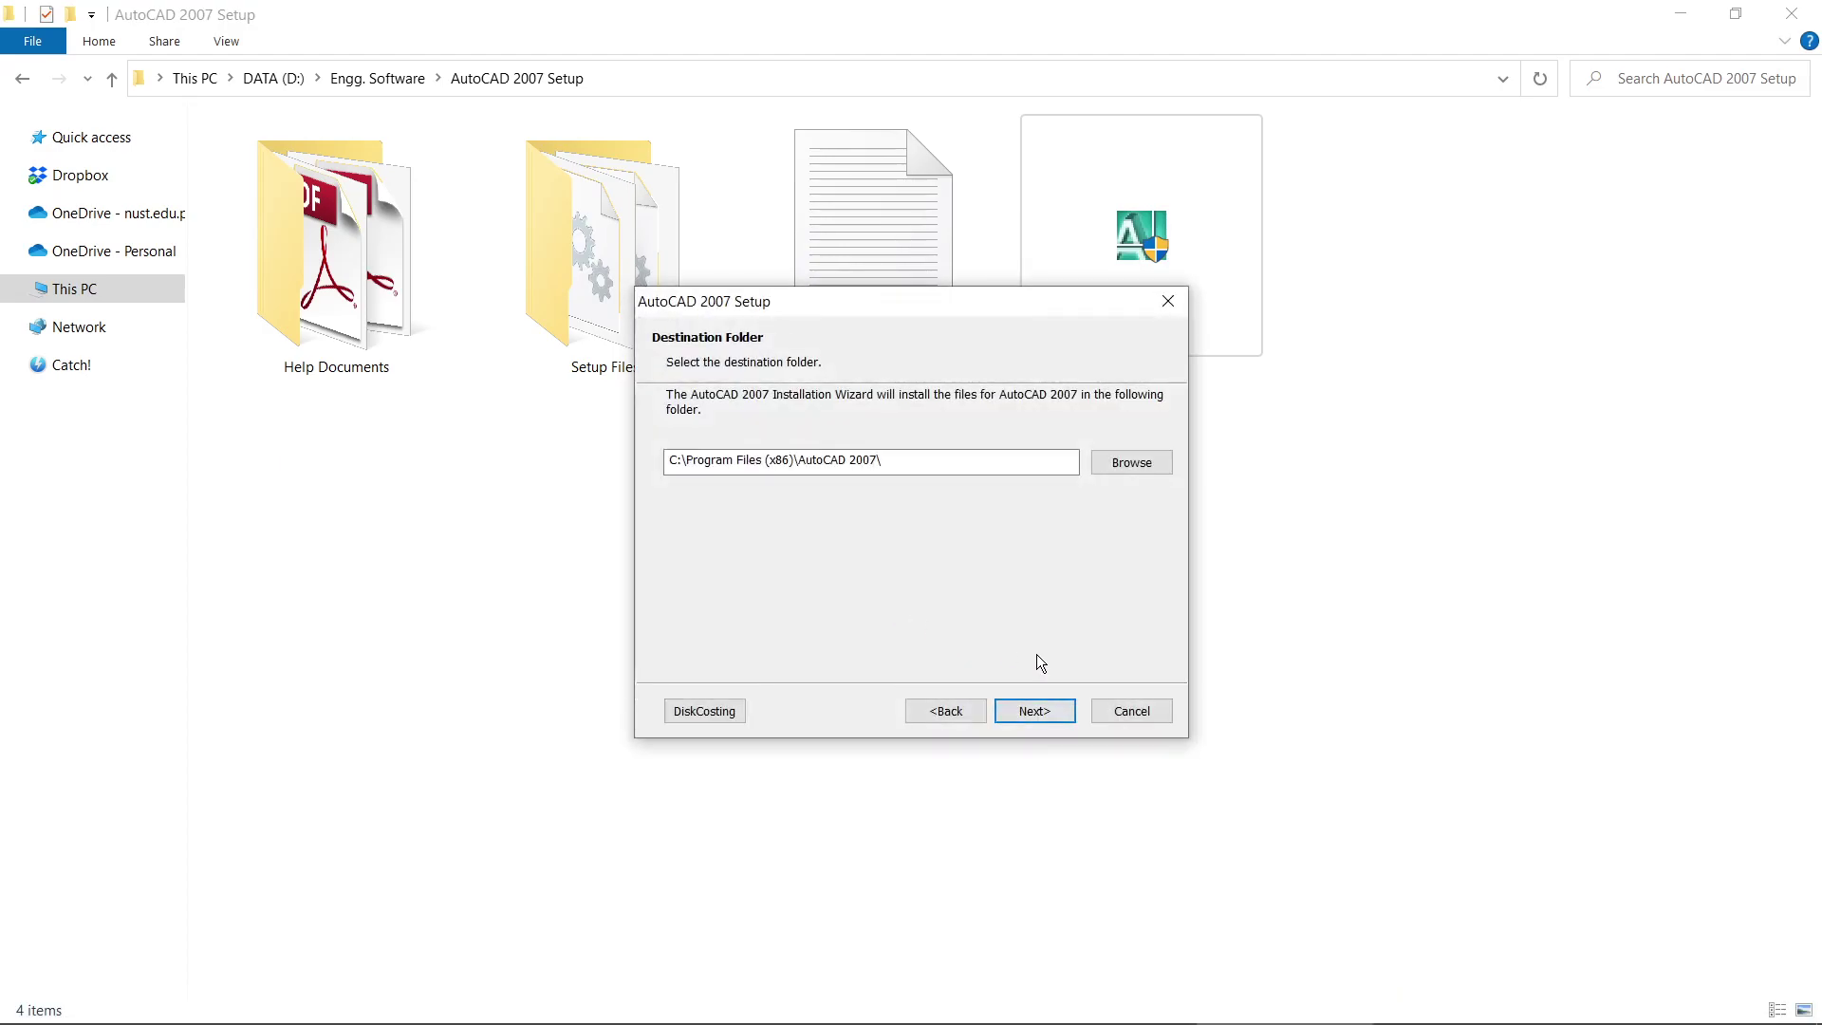
{"action": "left_click", "coordinate": [1025, 710]}
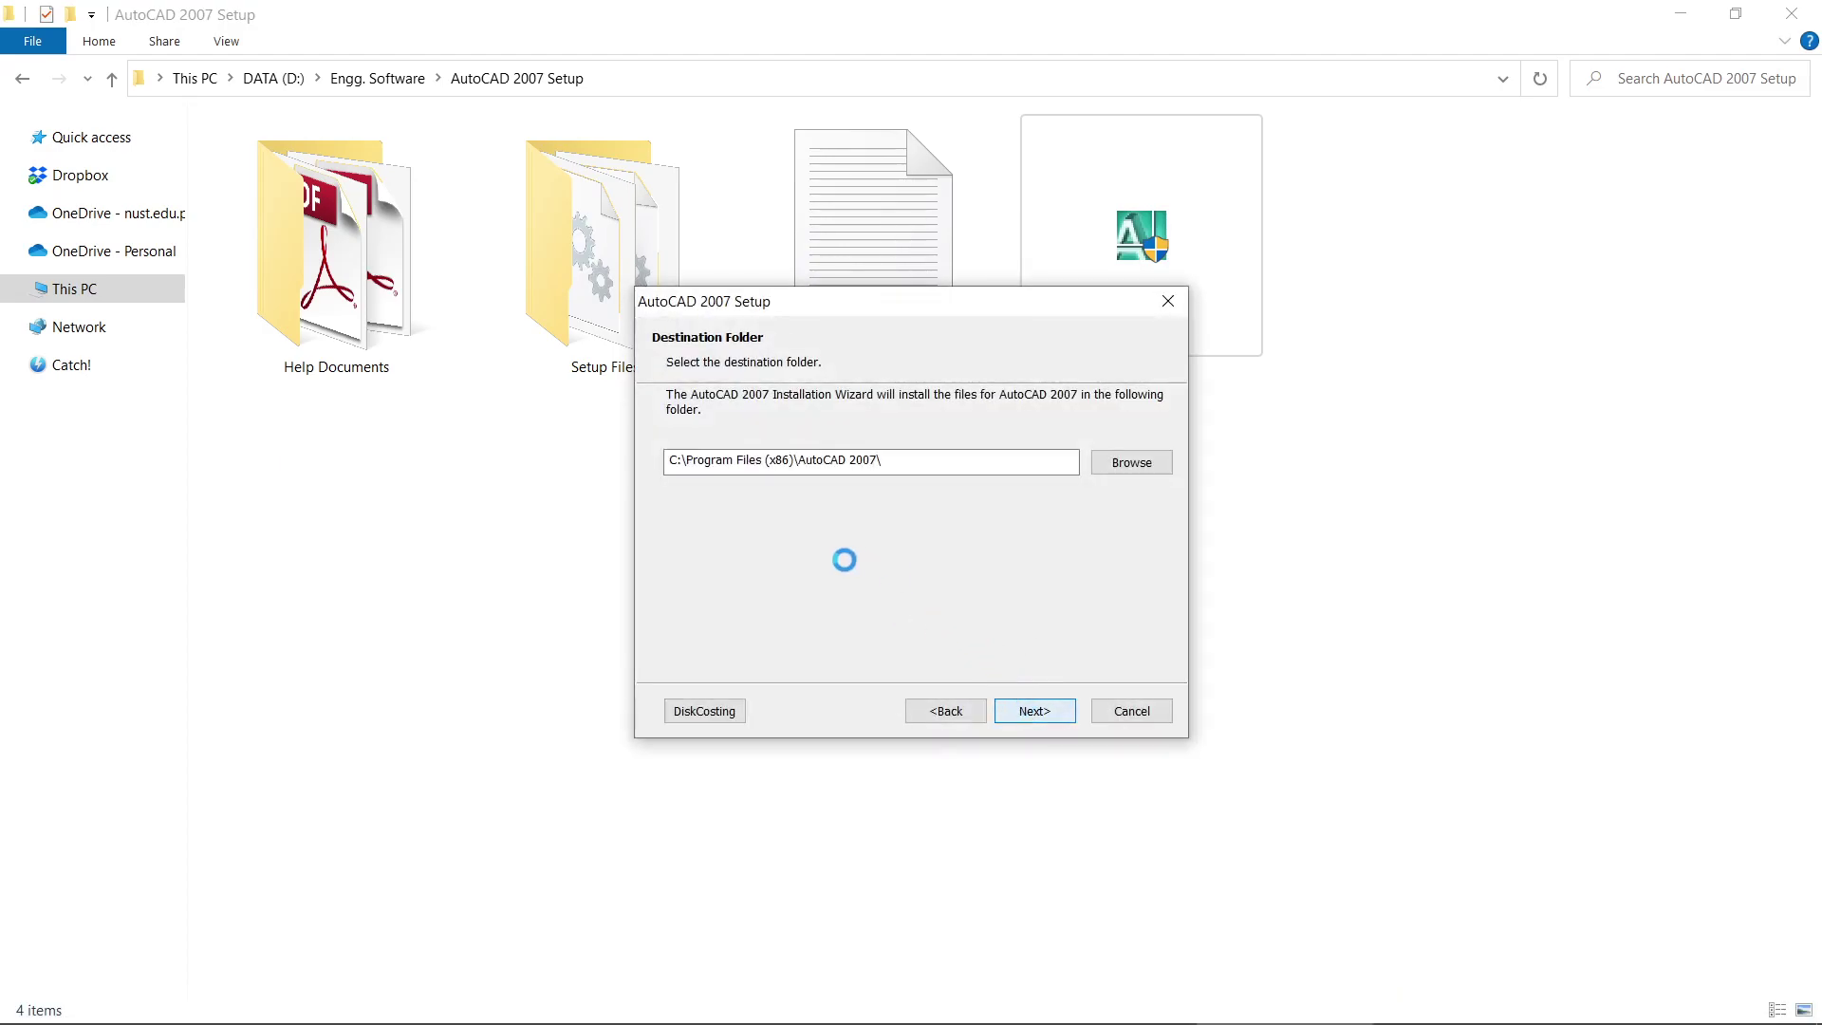
{"action": "left_click", "coordinate": [851, 560]}
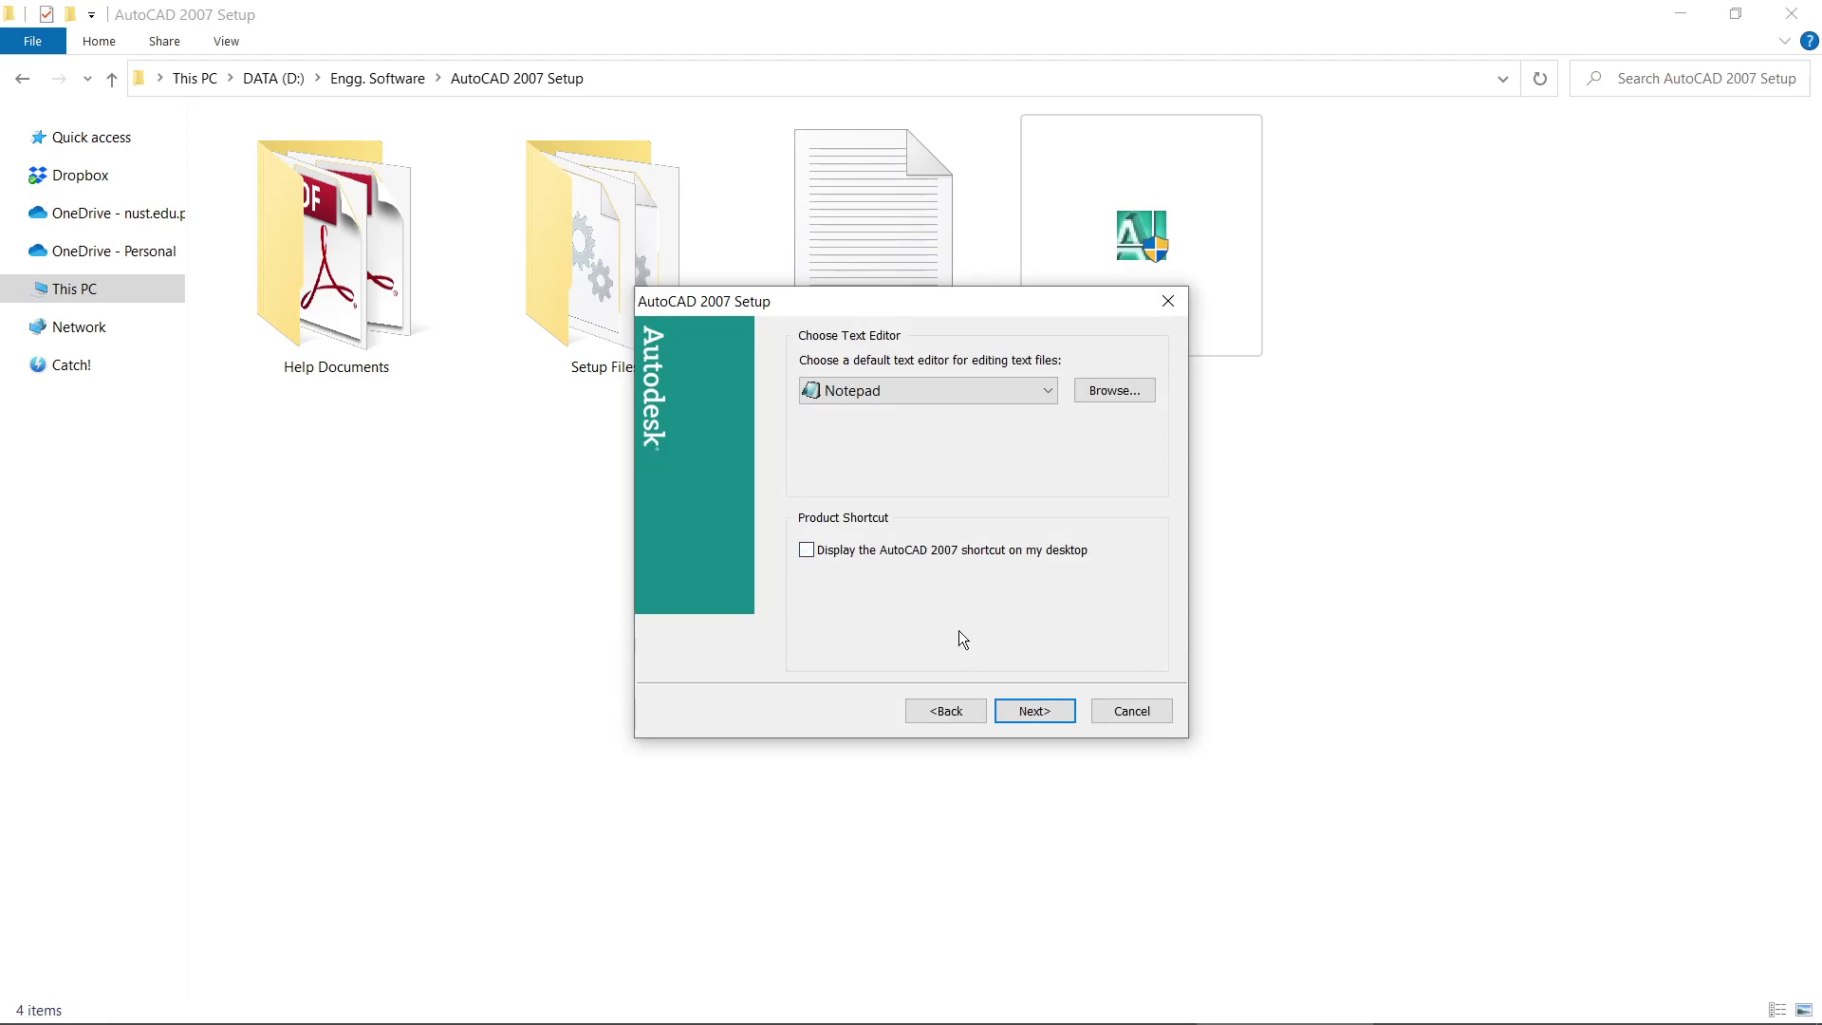
{"action": "left_click", "coordinate": [1021, 719]}
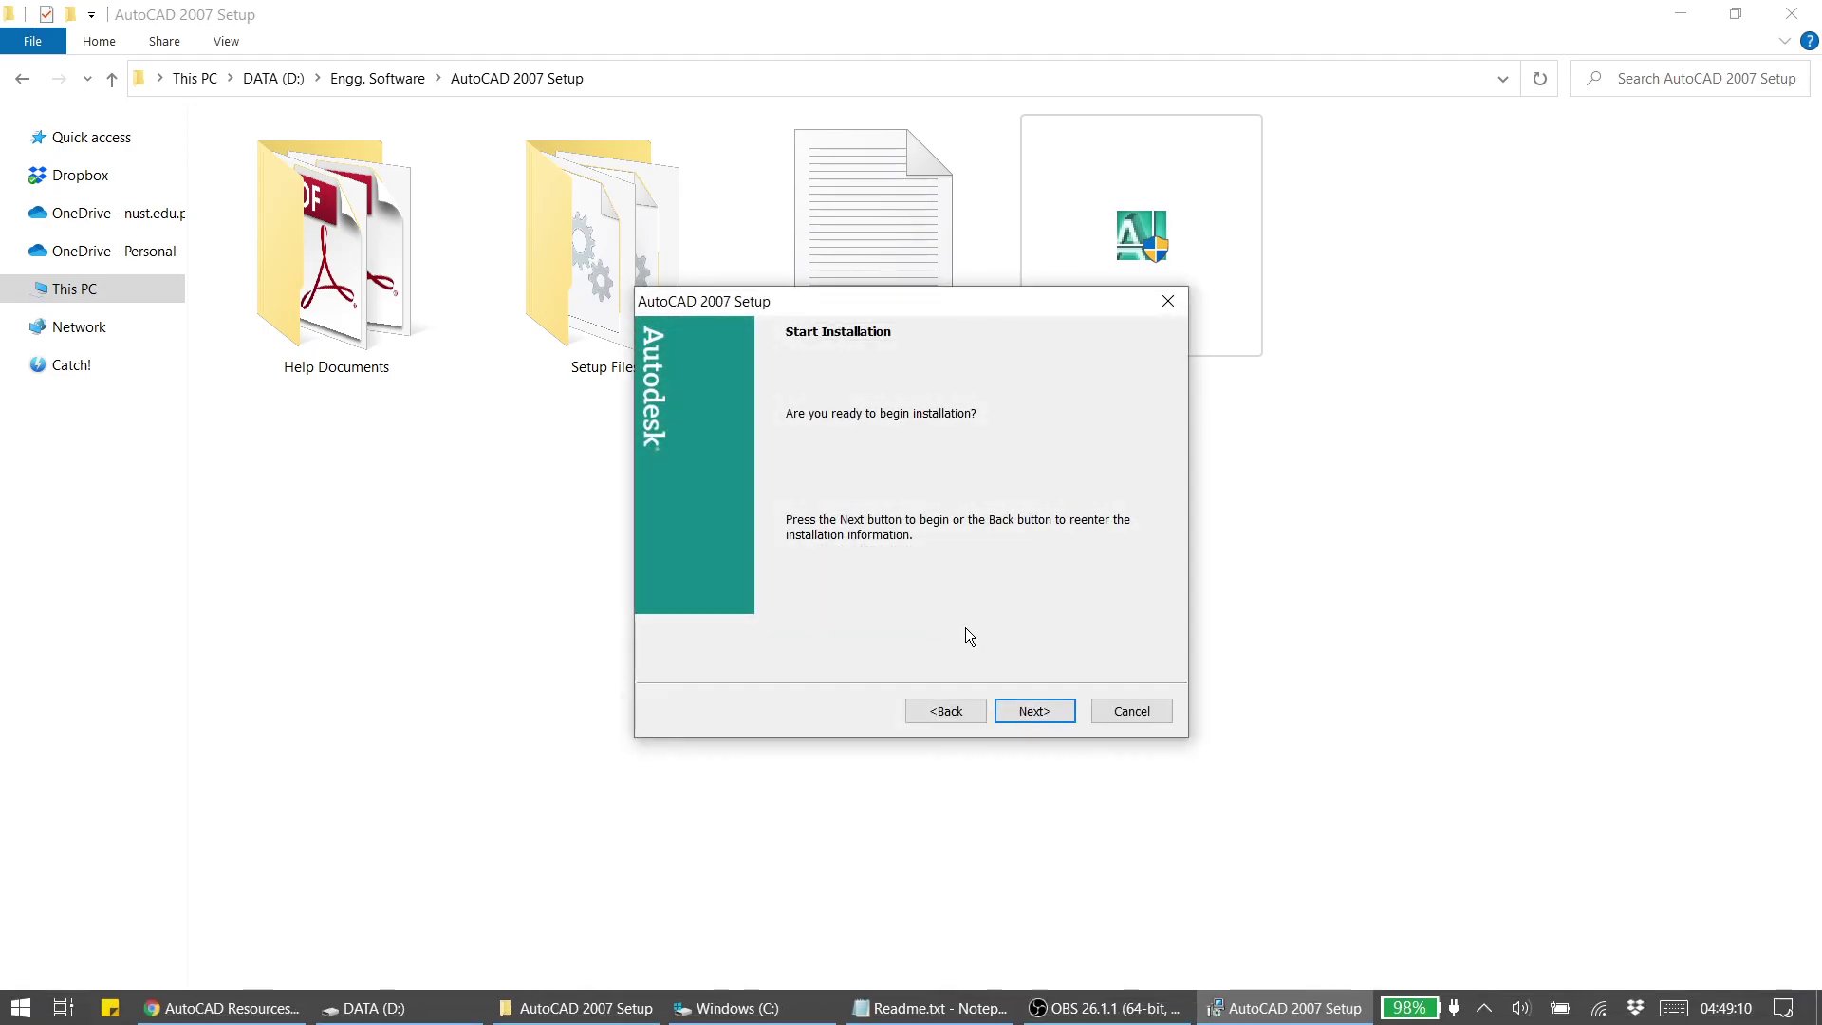
{"action": "left_click", "coordinate": [1041, 710]}
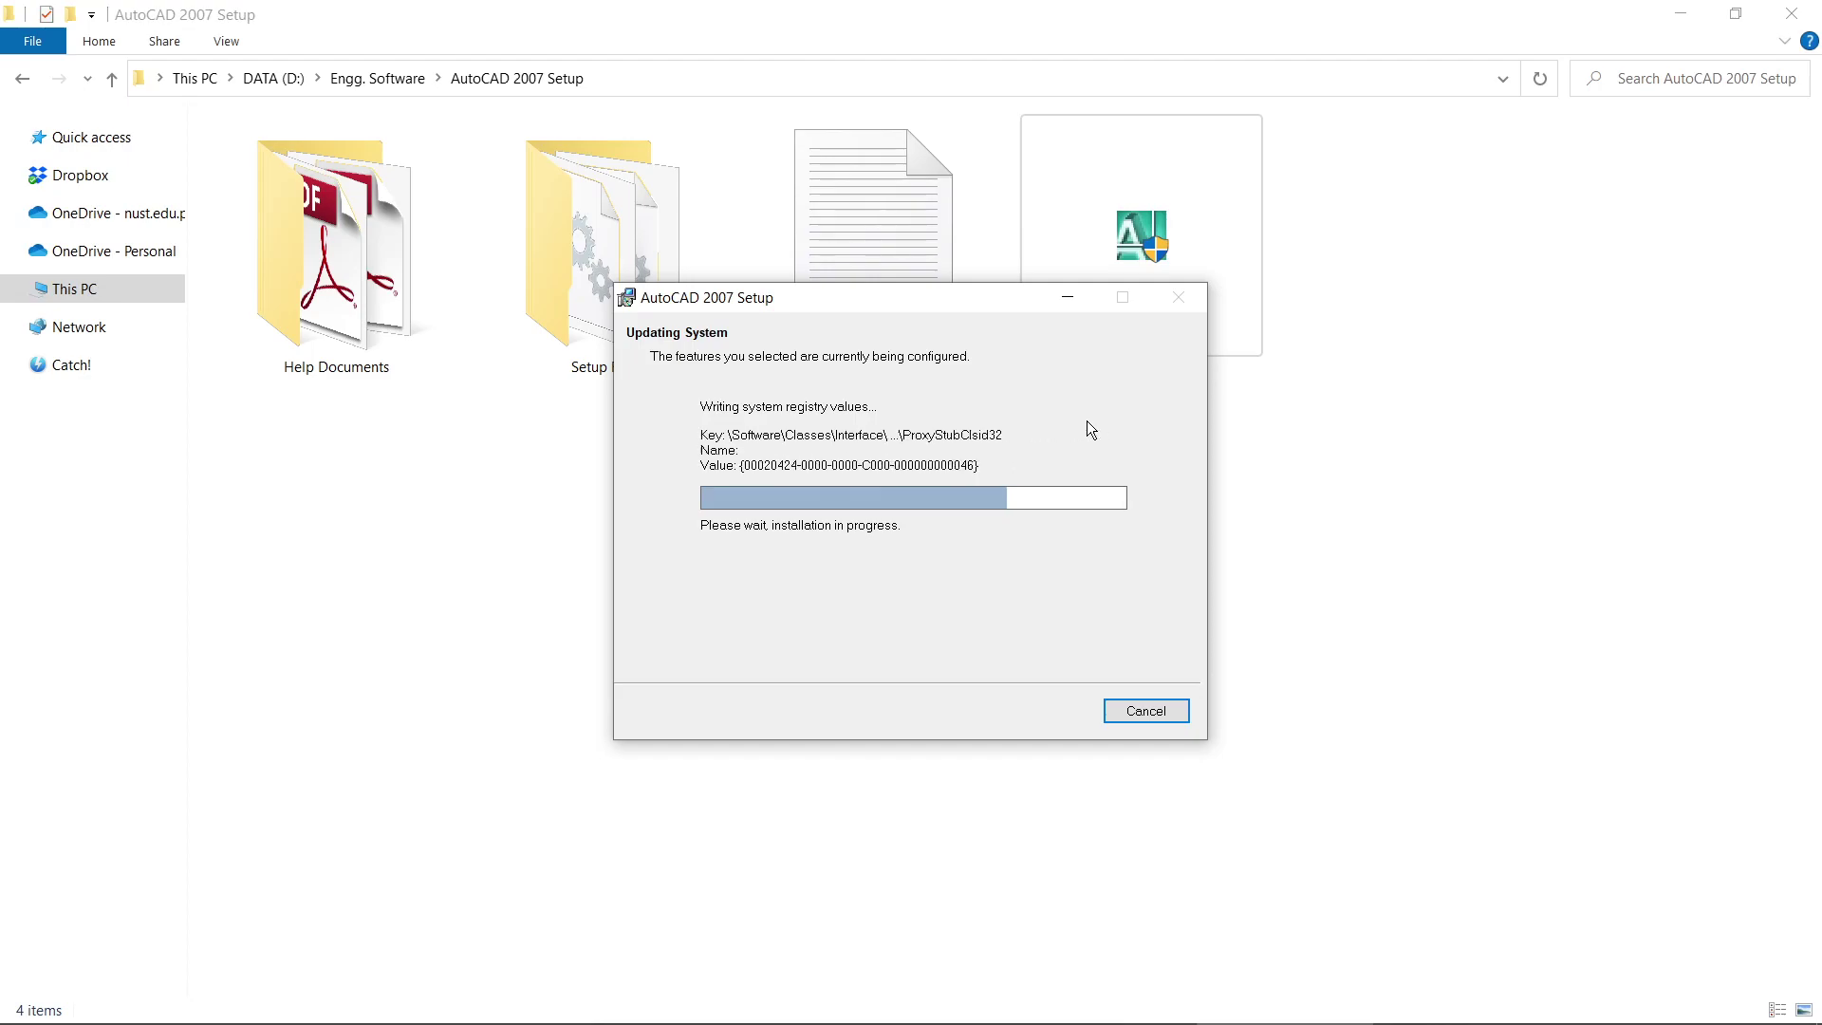
{"action": "left_click", "coordinate": [916, 512]}
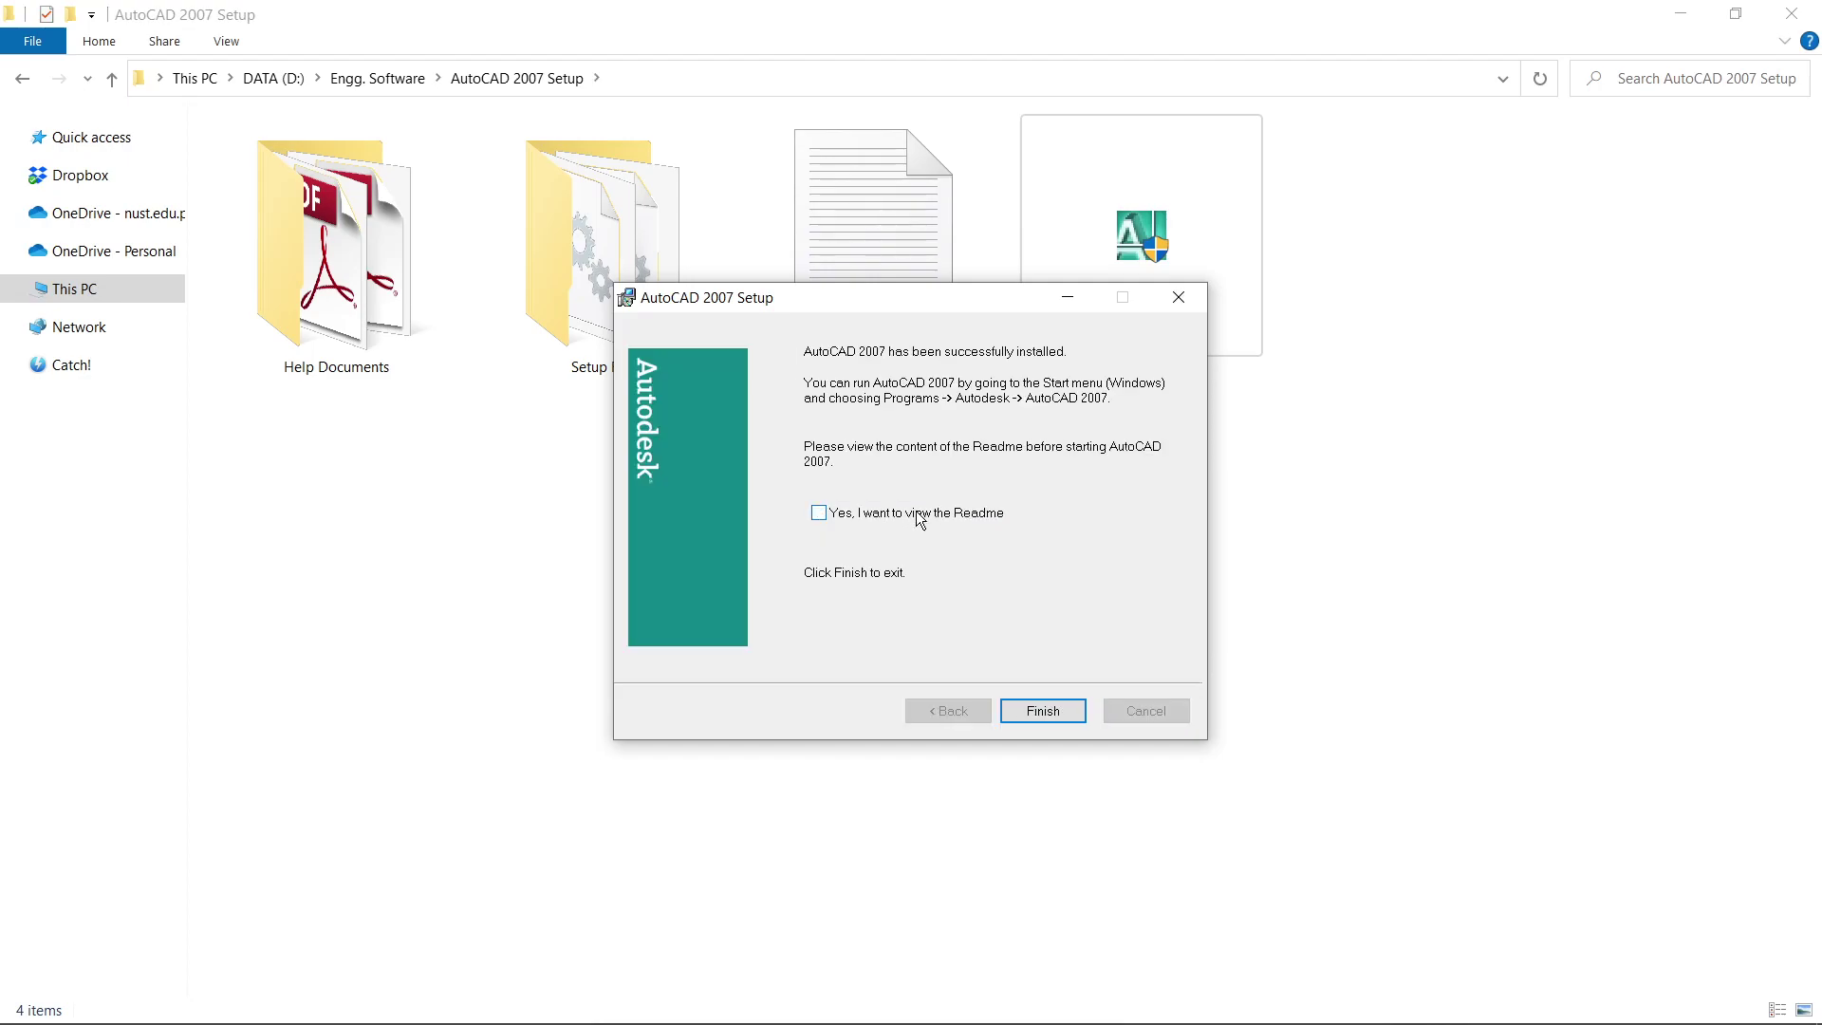
{"action": "left_click", "coordinate": [1044, 712]}
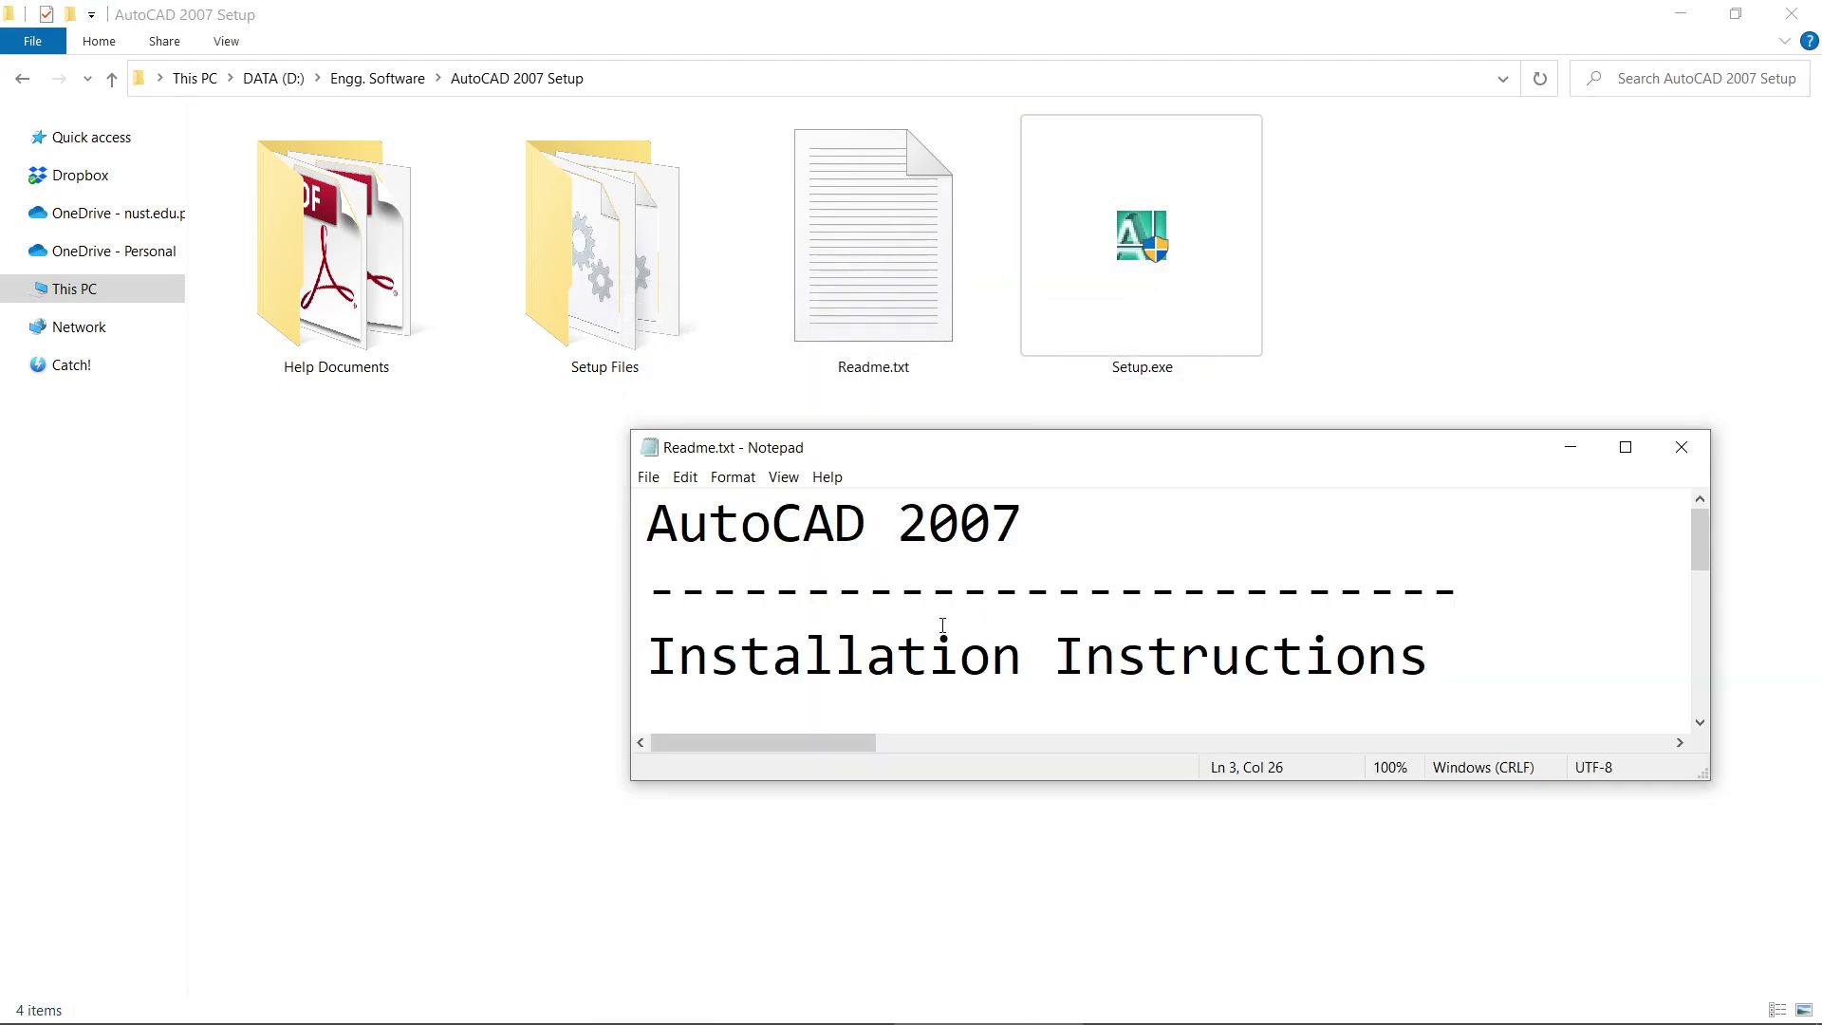
Scroll through the Readme's installation instructions in Notepad
{"action": "scroll", "coordinate": [943, 625], "scroll_direction": "down", "scroll_amount": 3}
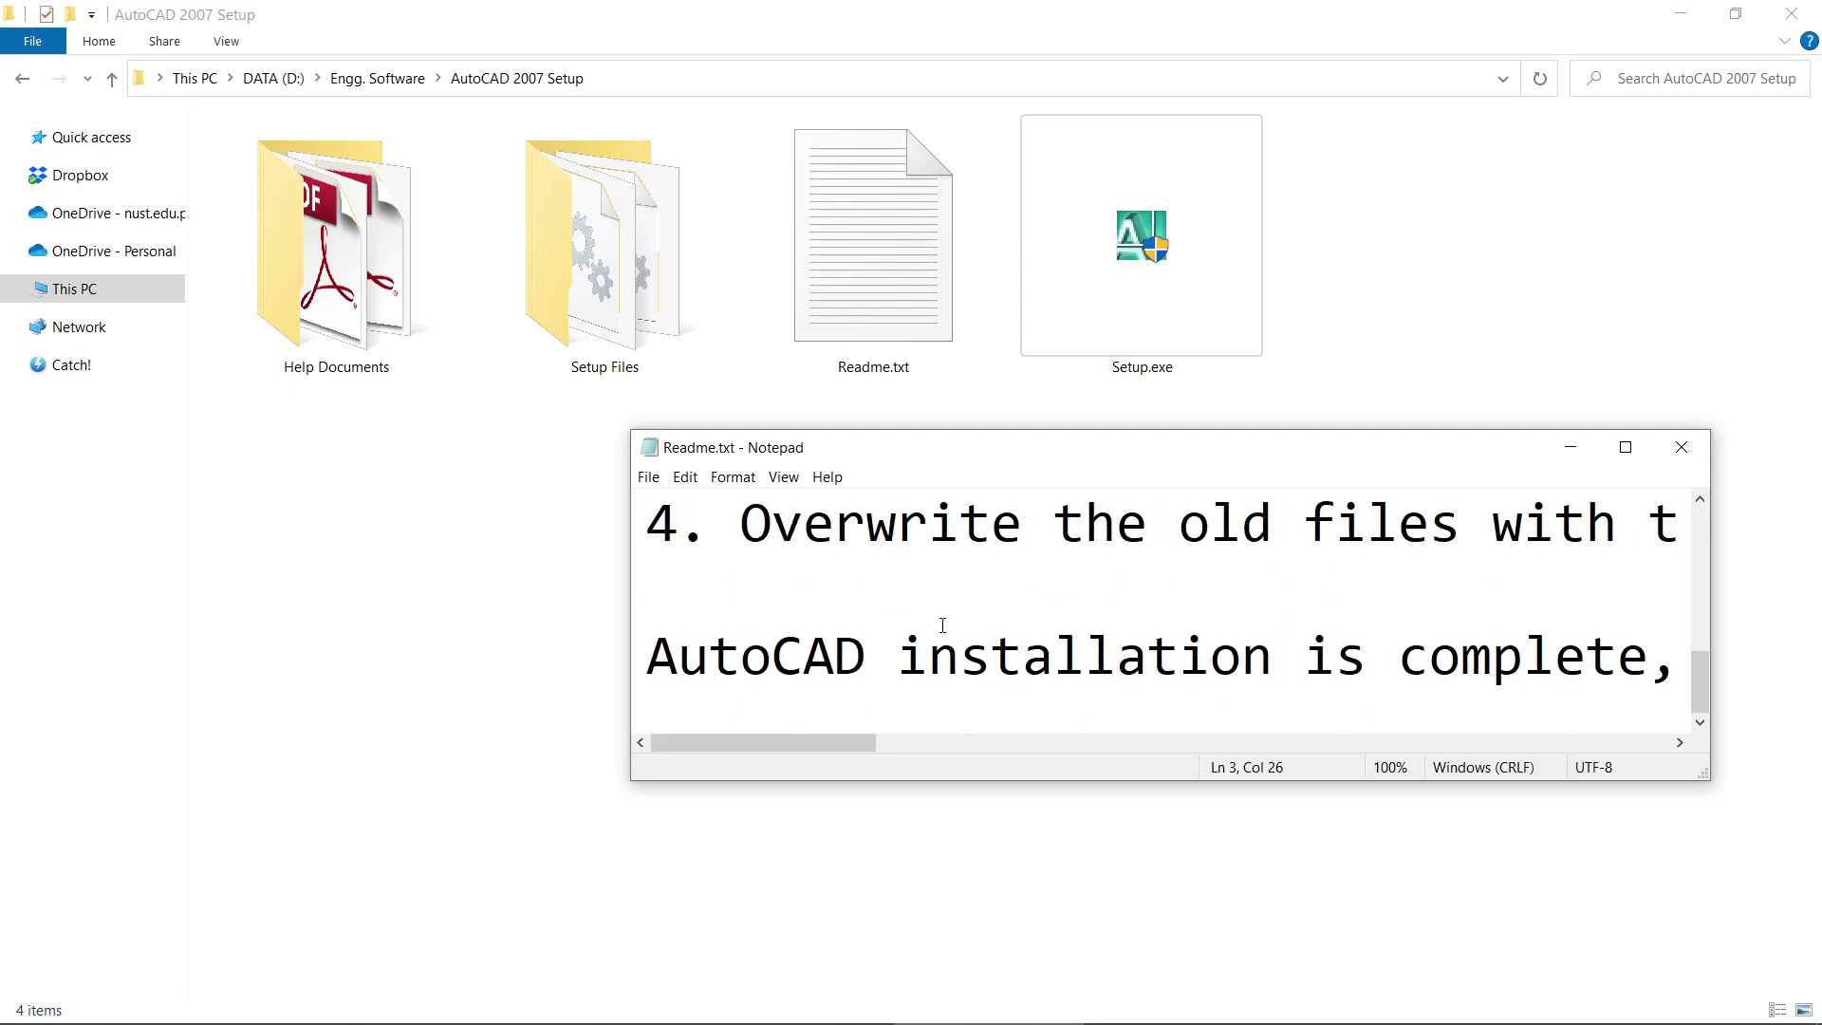
{"action": "scroll", "coordinate": [943, 625], "scroll_direction": "up", "scroll_amount": 3}
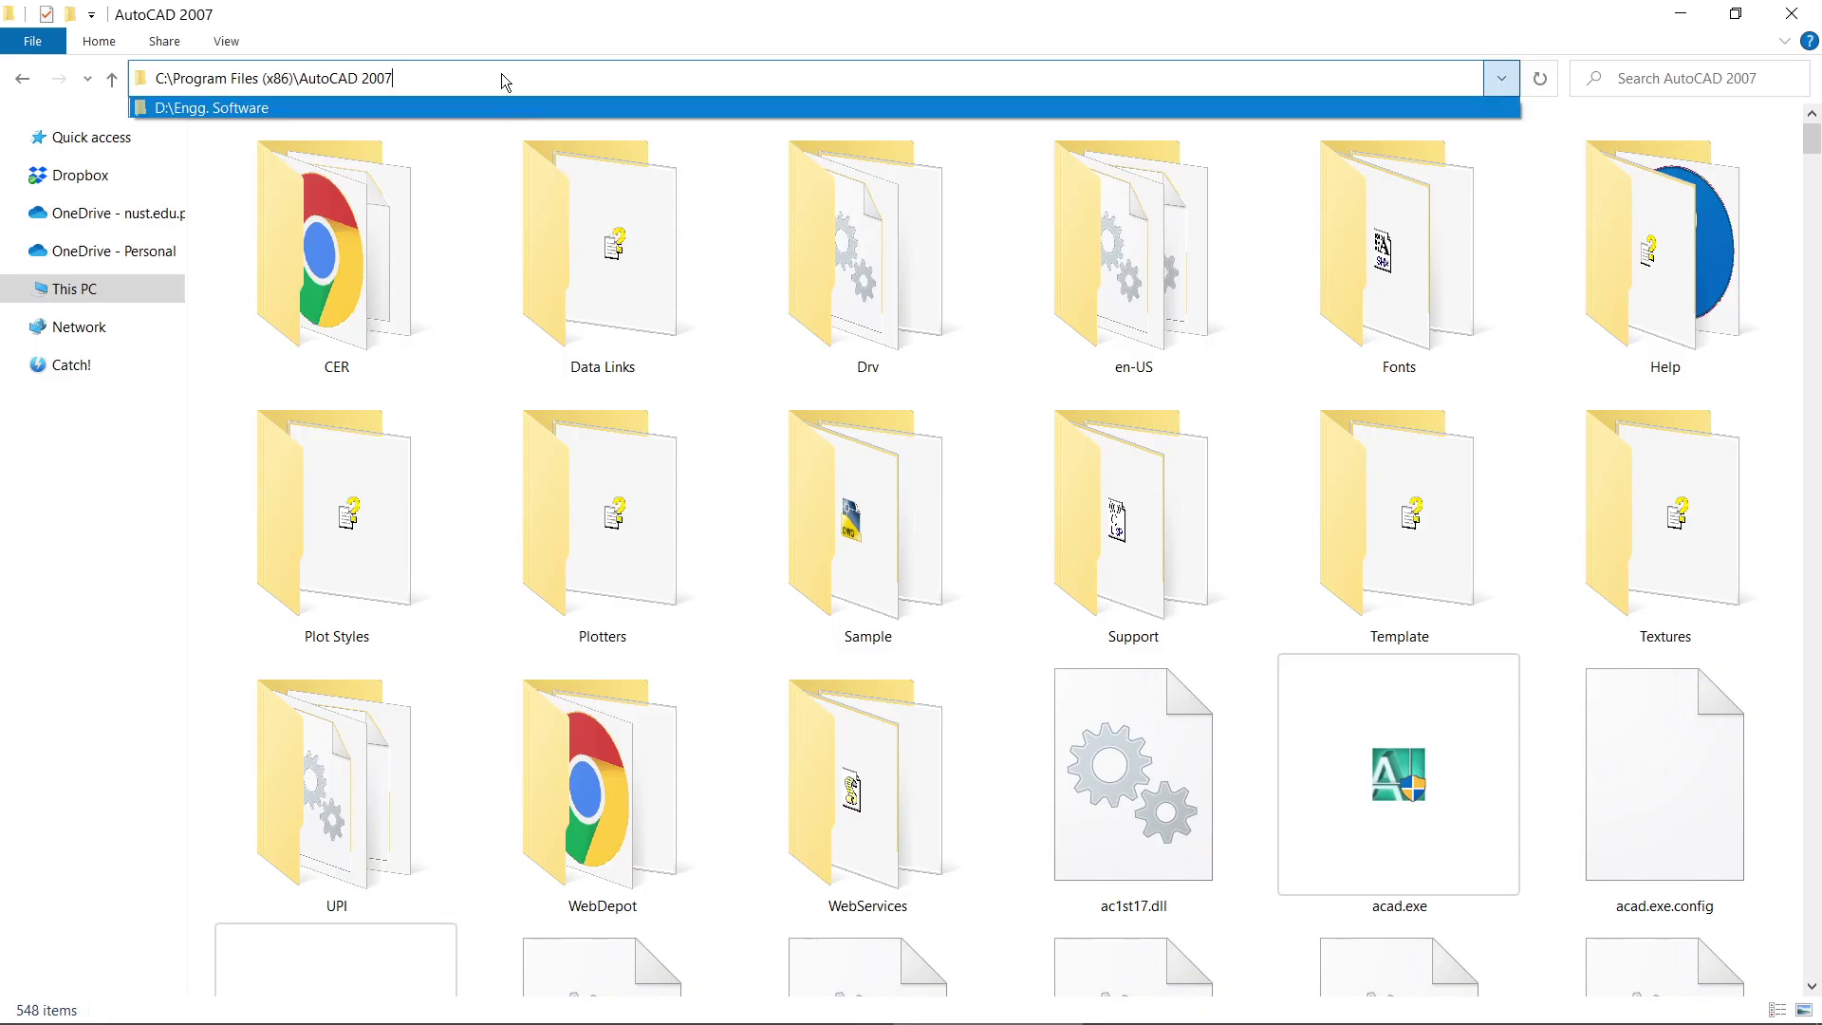
Dismiss the address-bar path suggestions over the C:\Program Files (x86)\AutoCAD 2007 folder
{"action": "left_click", "coordinate": [503, 76]}
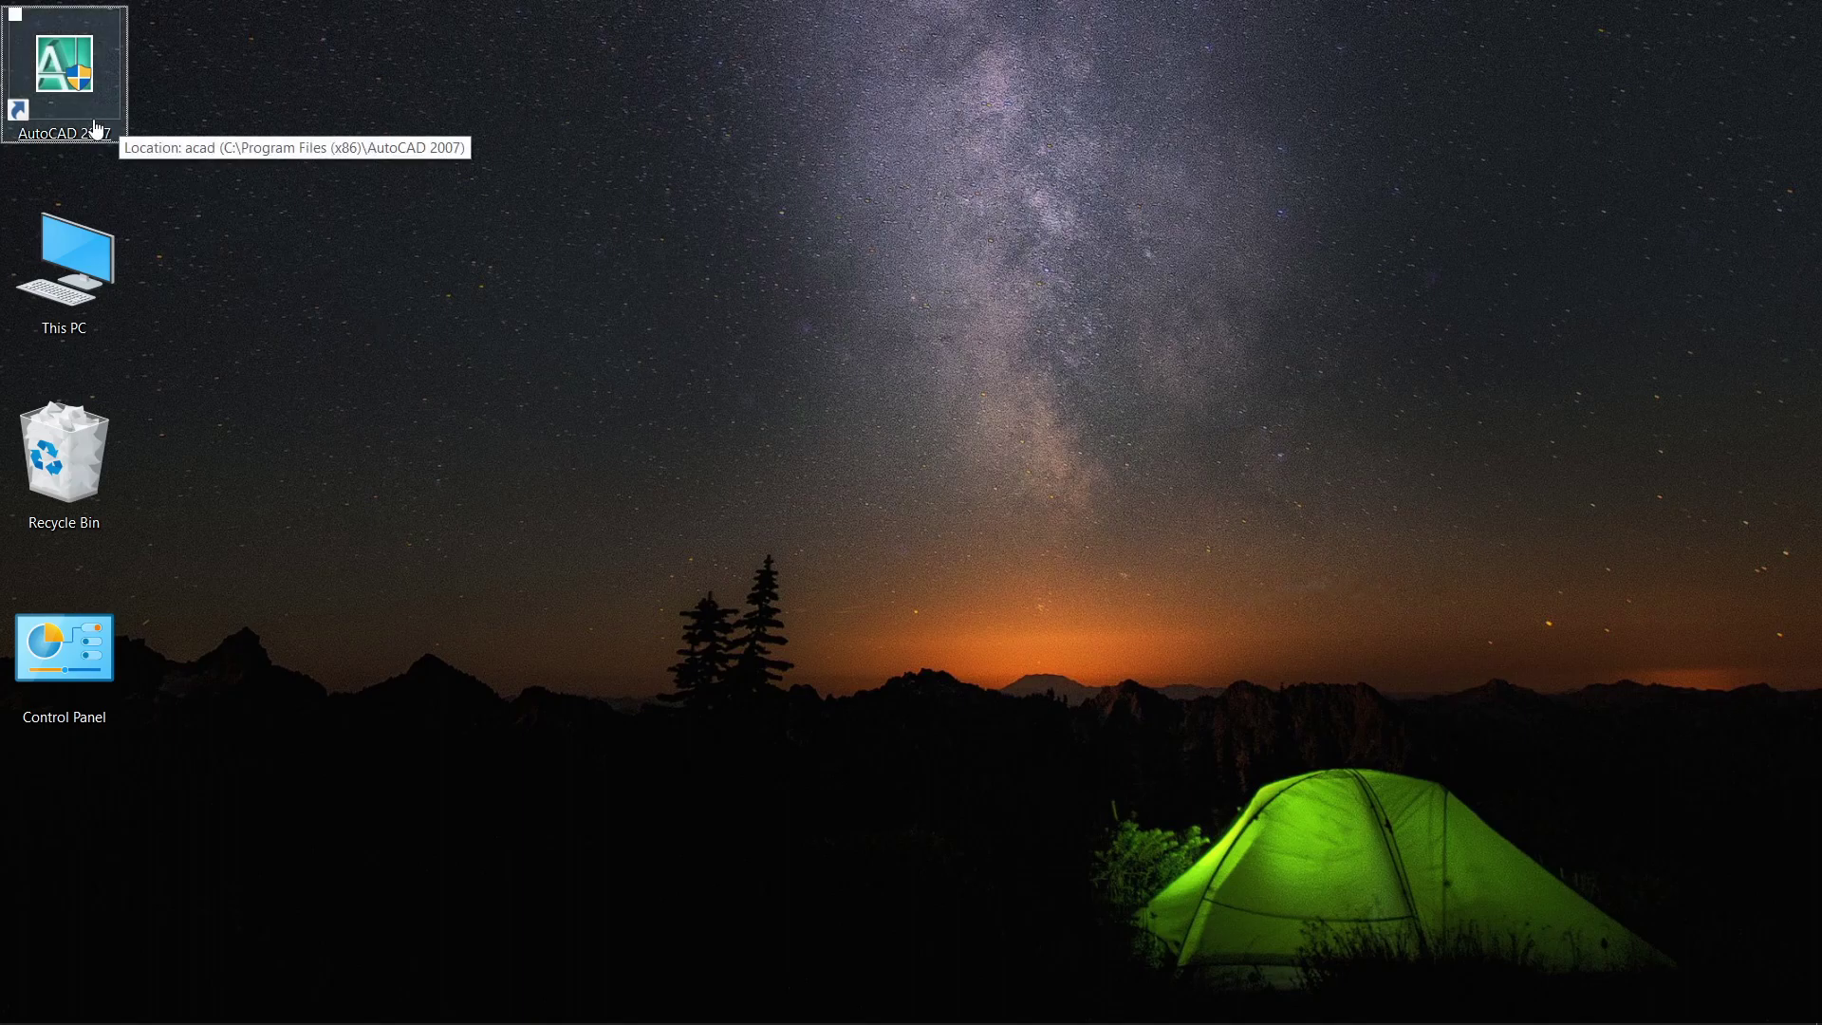
Launch AutoCAD 2007 from its desktop shortcut and pick AutoCAD Classic in the Workspaces dialog
{"action": "double_click", "coordinate": [95, 126]}
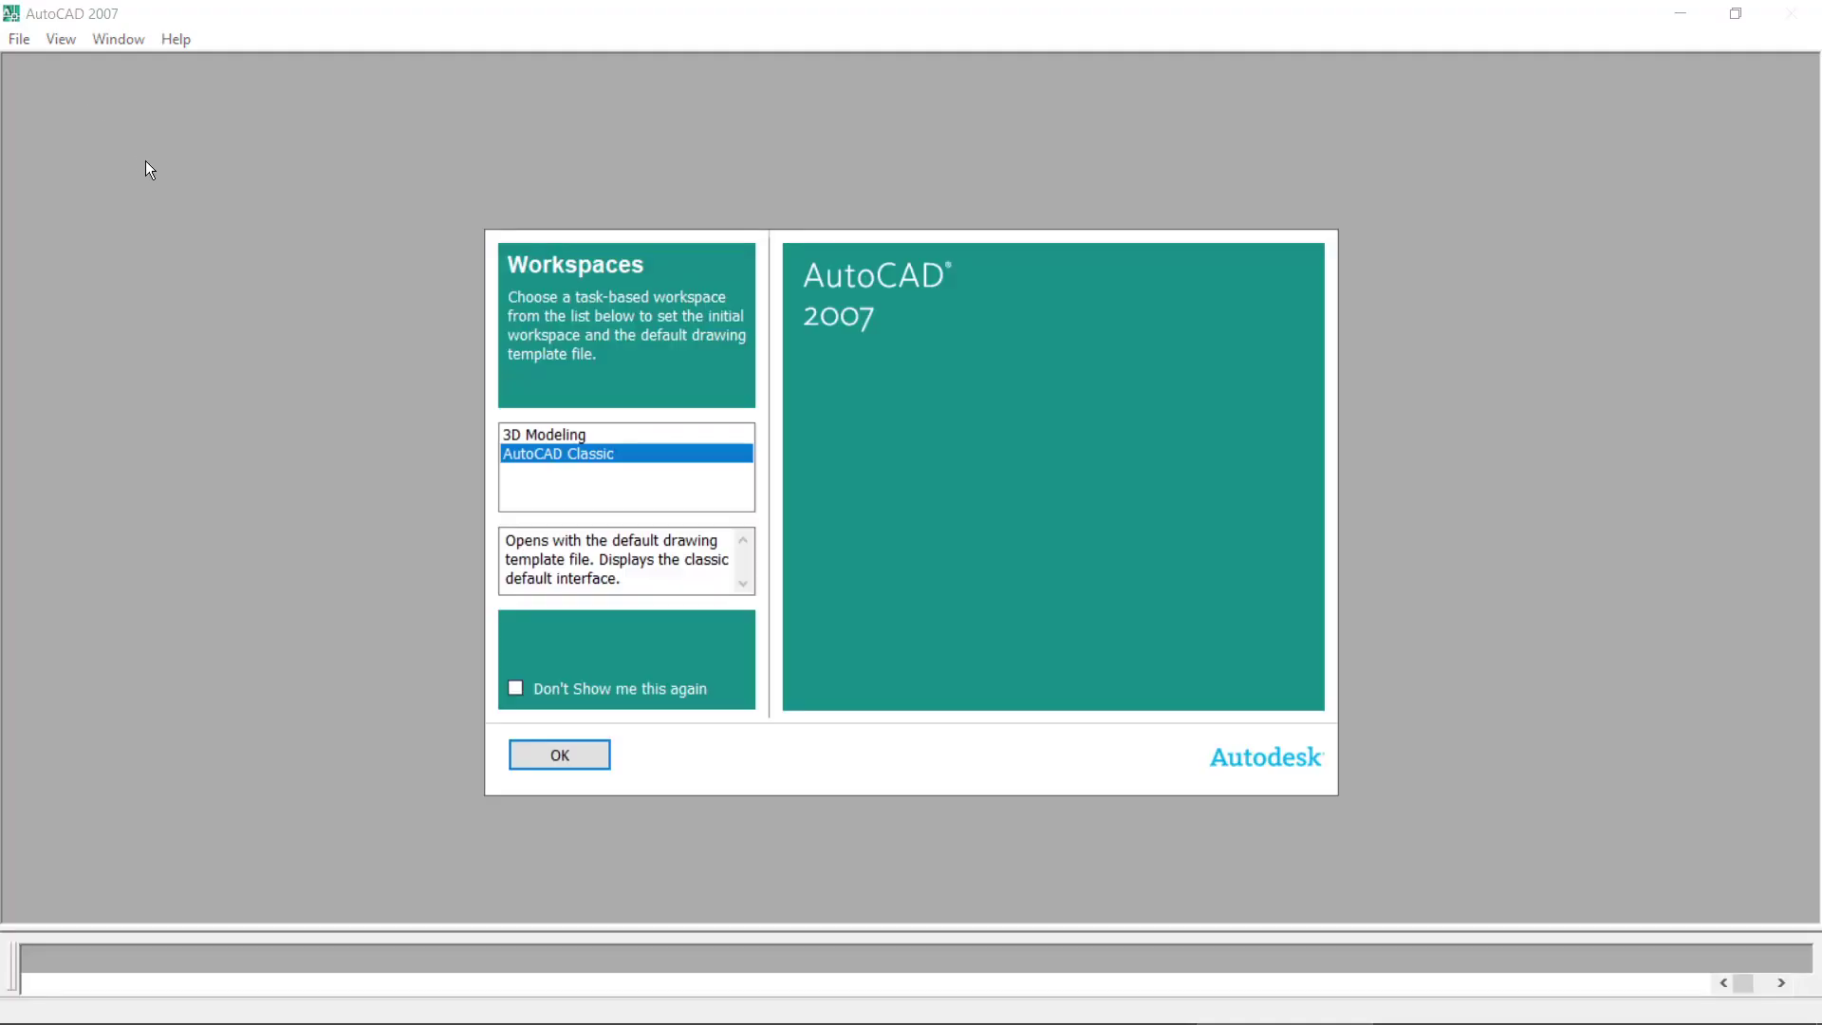
{"action": "left_click", "coordinate": [672, 433]}
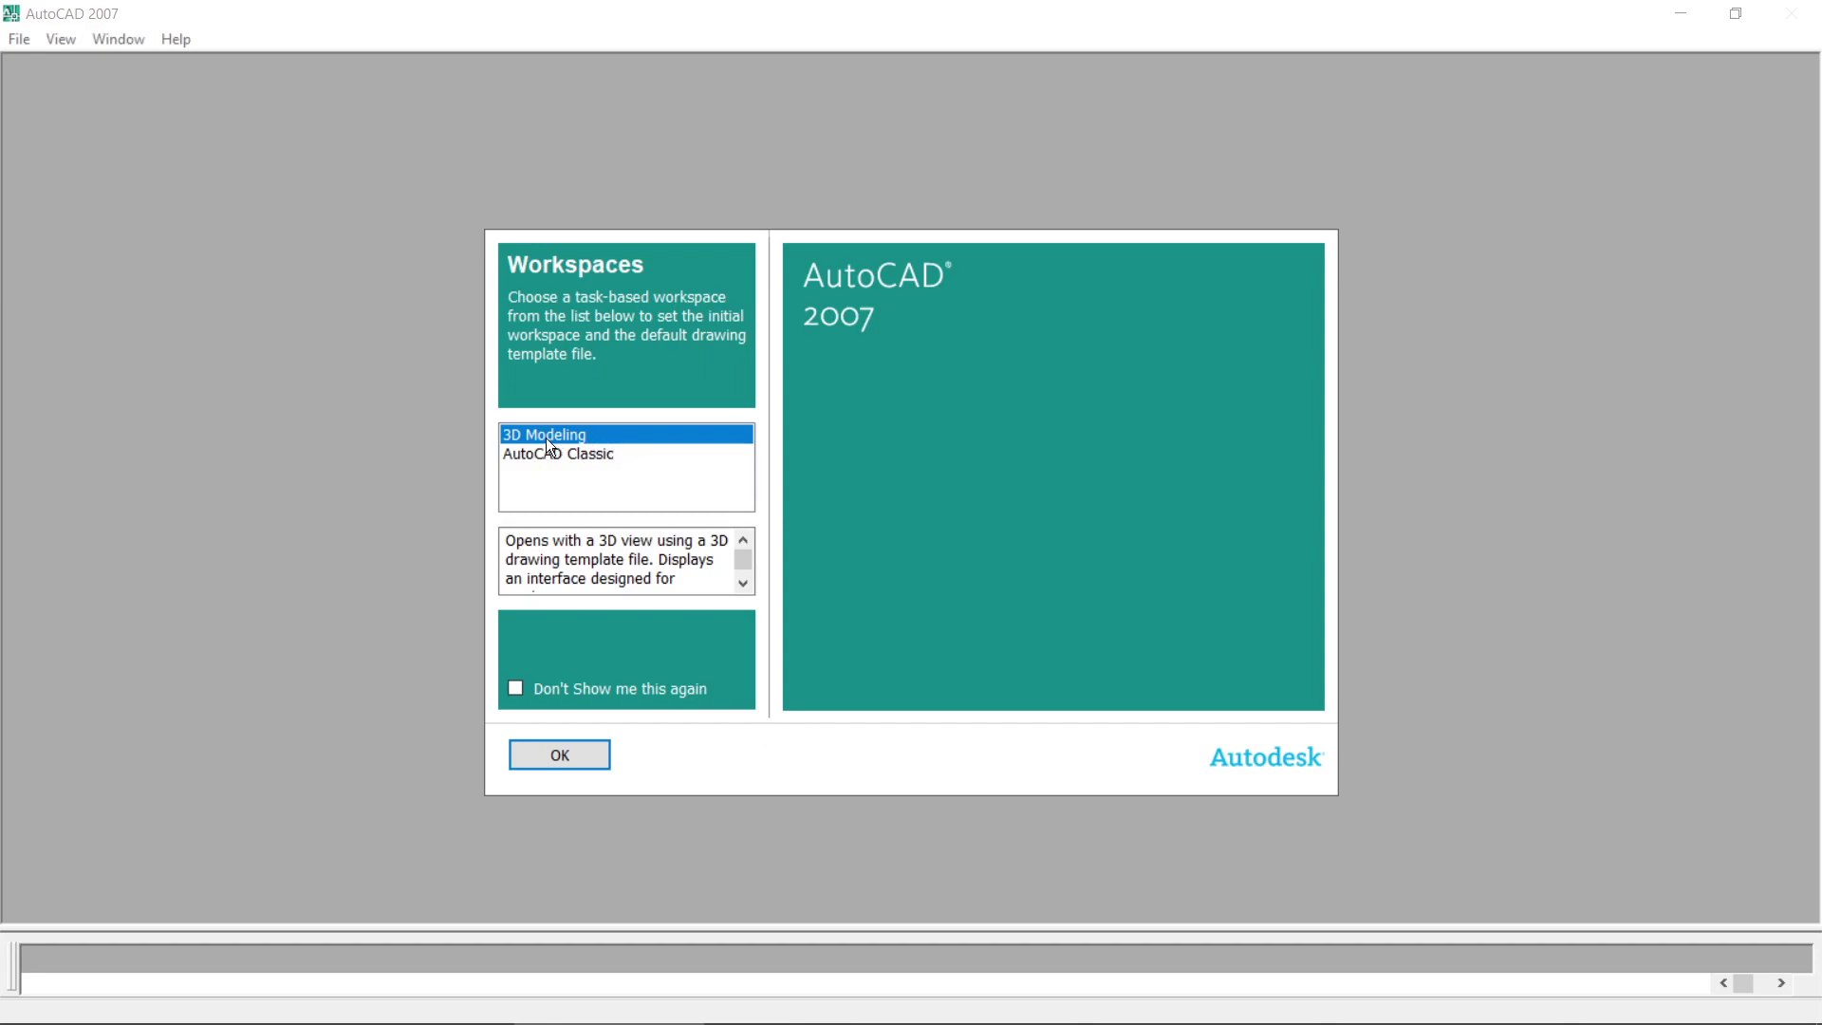
{"action": "left_click", "coordinate": [611, 453]}
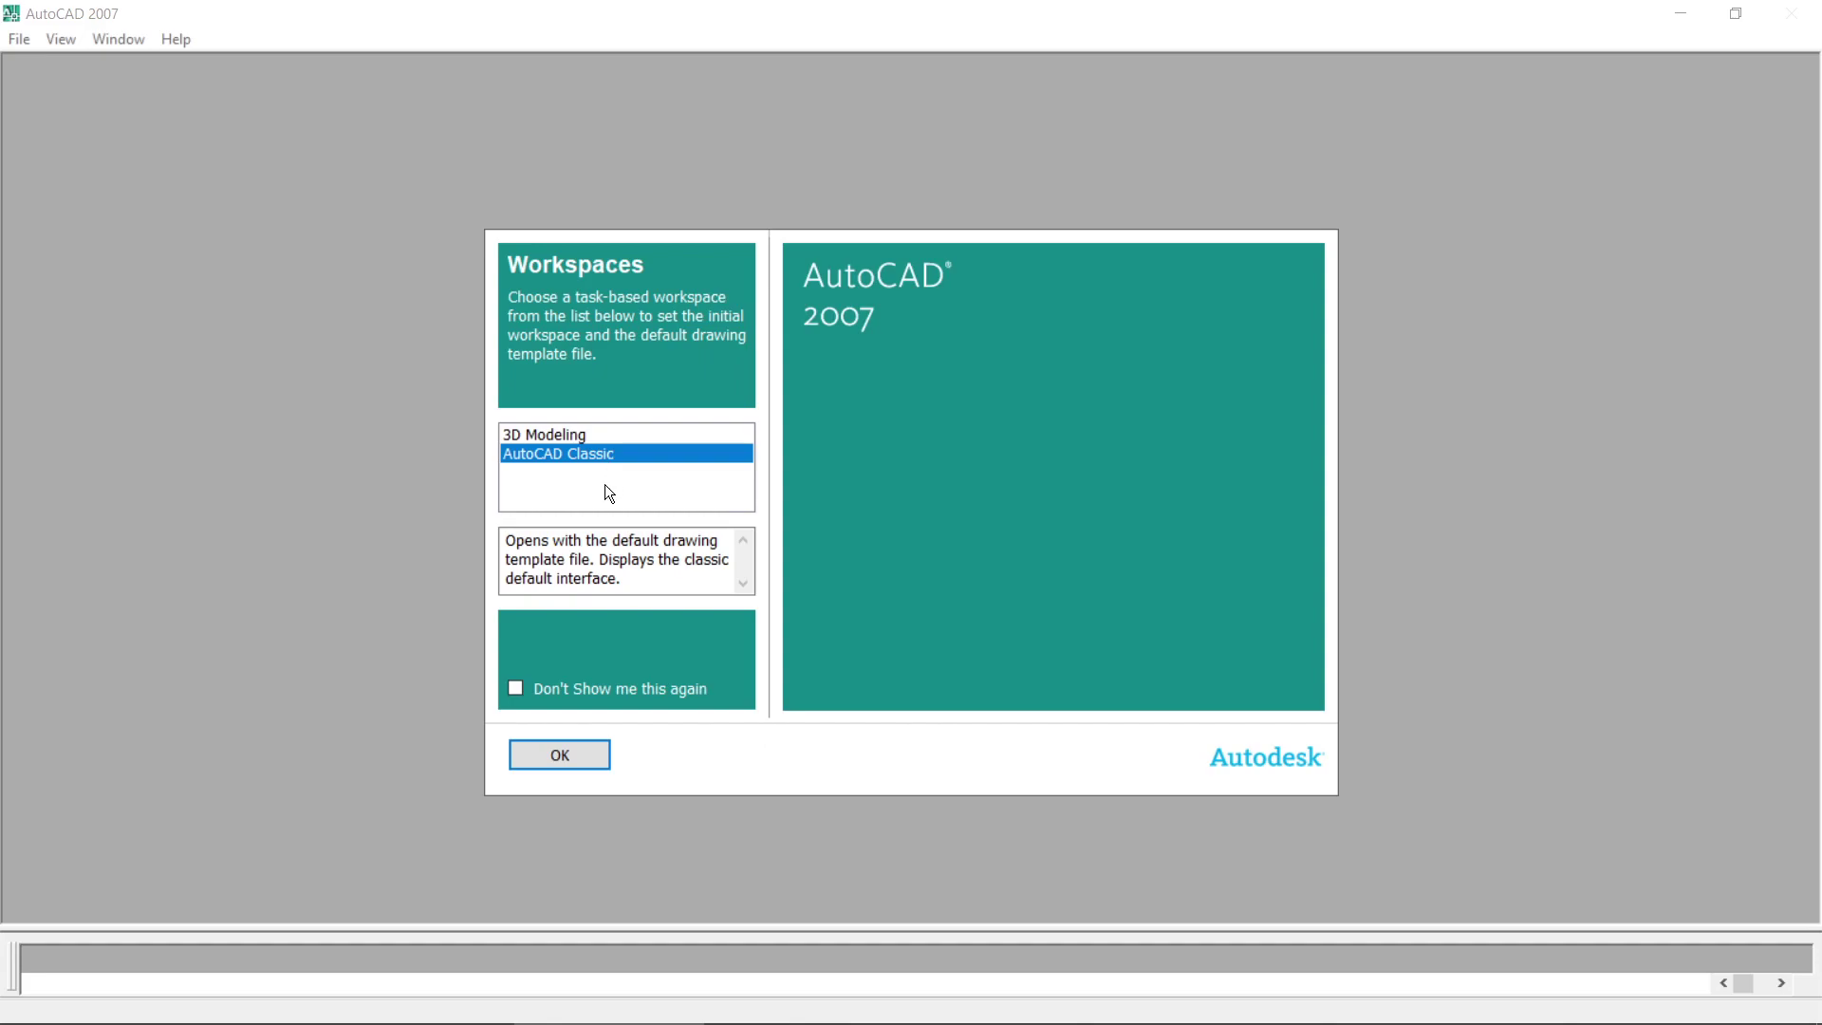
{"action": "left_click", "coordinate": [573, 760]}
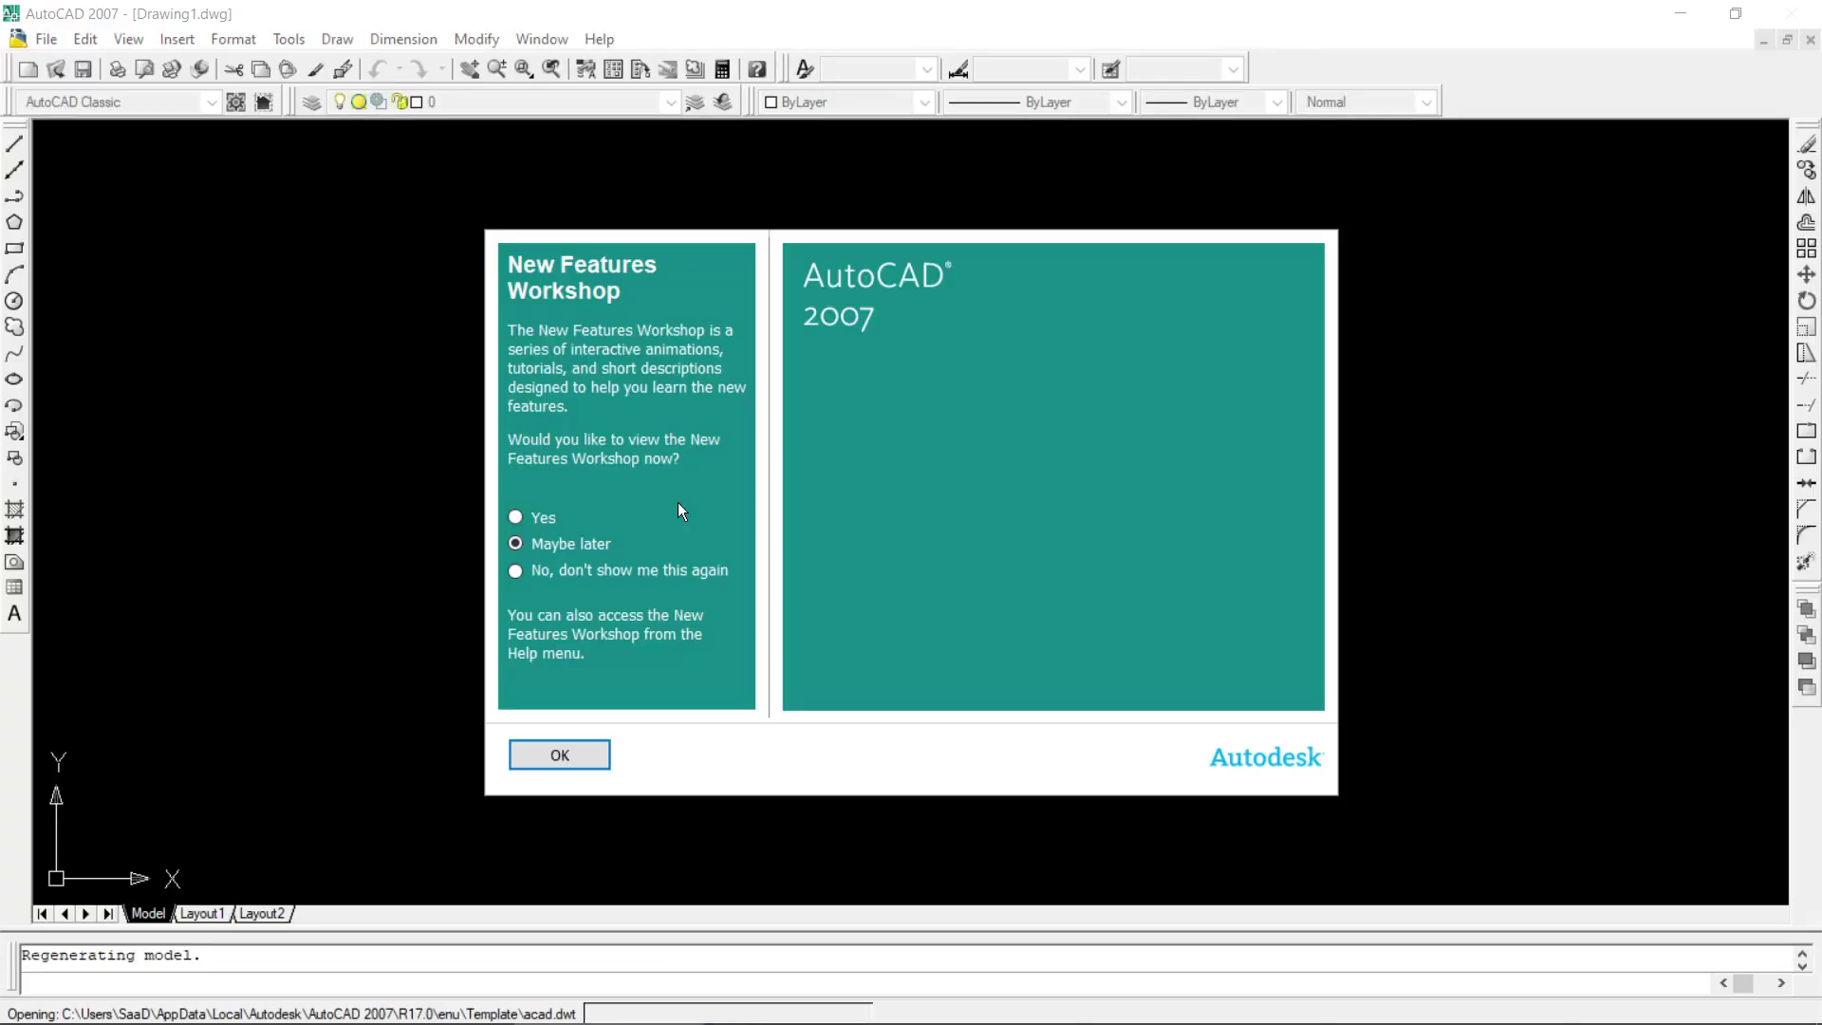
Permanently dismiss the New Features Workshop, close Sheet Set Manager and Tool Palettes, and enable POLAR
{"action": "left_click", "coordinate": [595, 571]}
{"action": "left_click", "coordinate": [569, 753]}
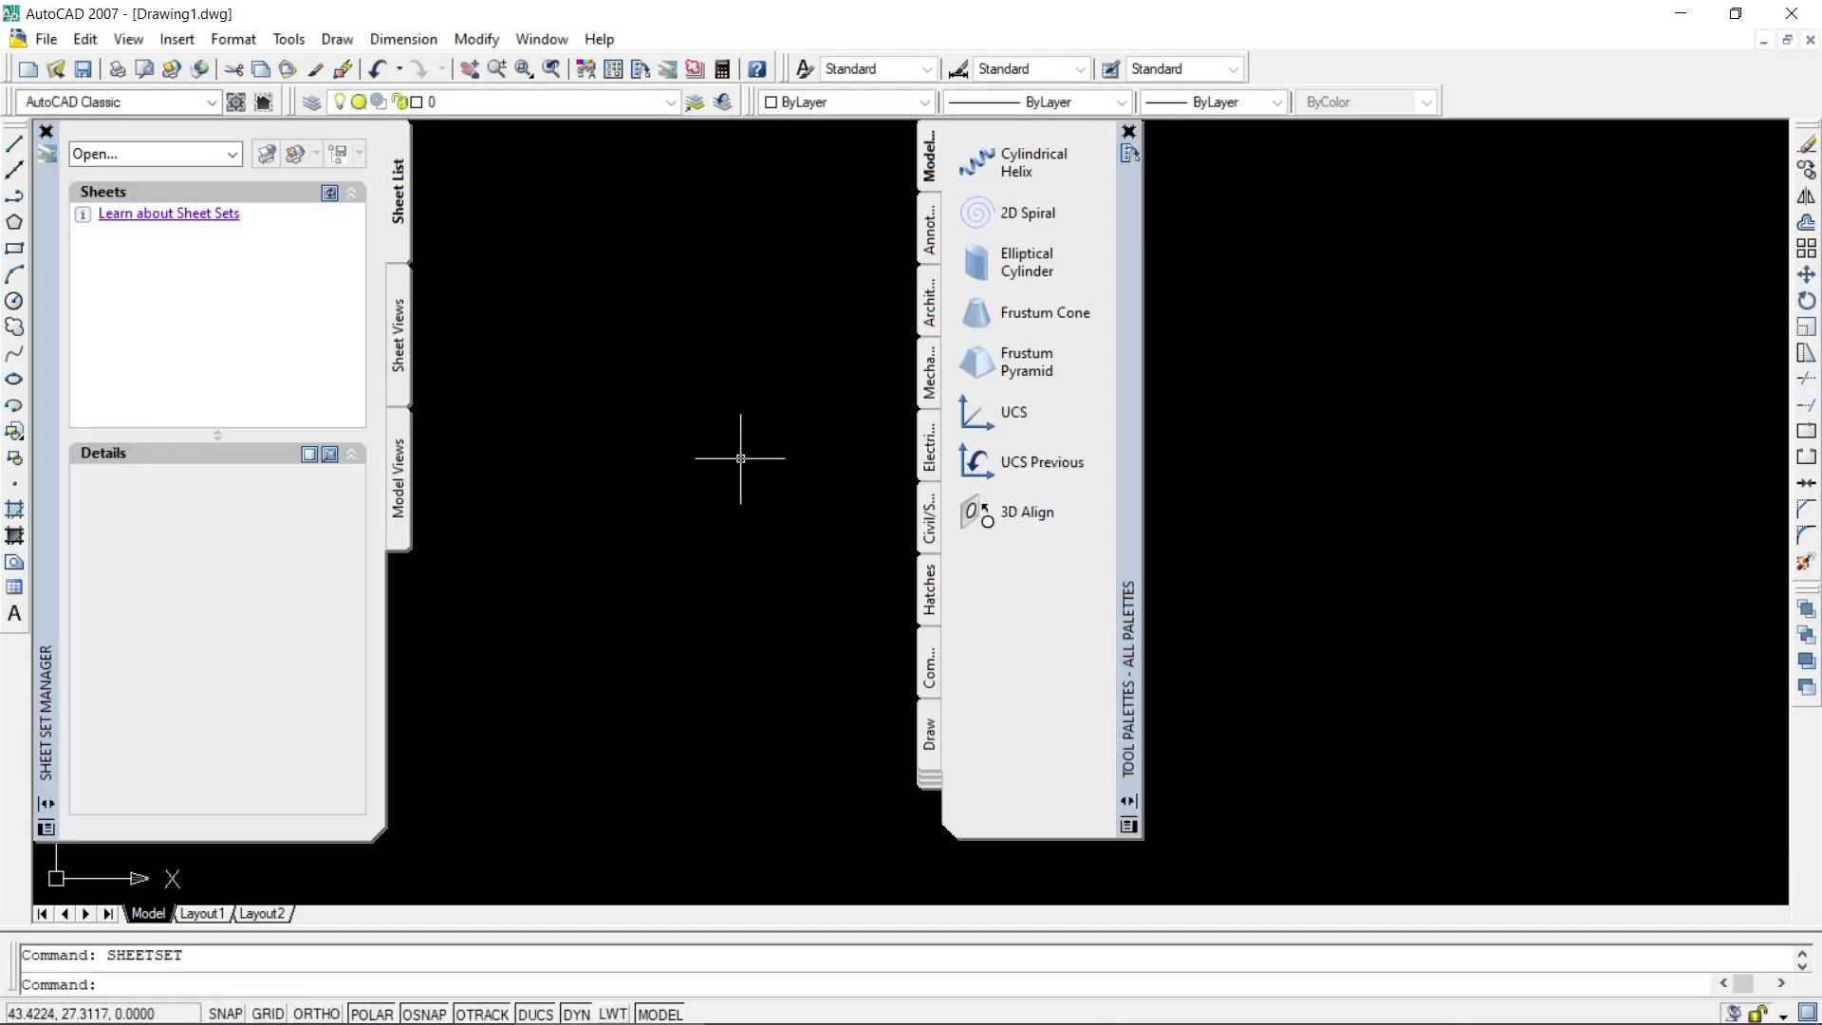
{"action": "key", "text": "F4"}
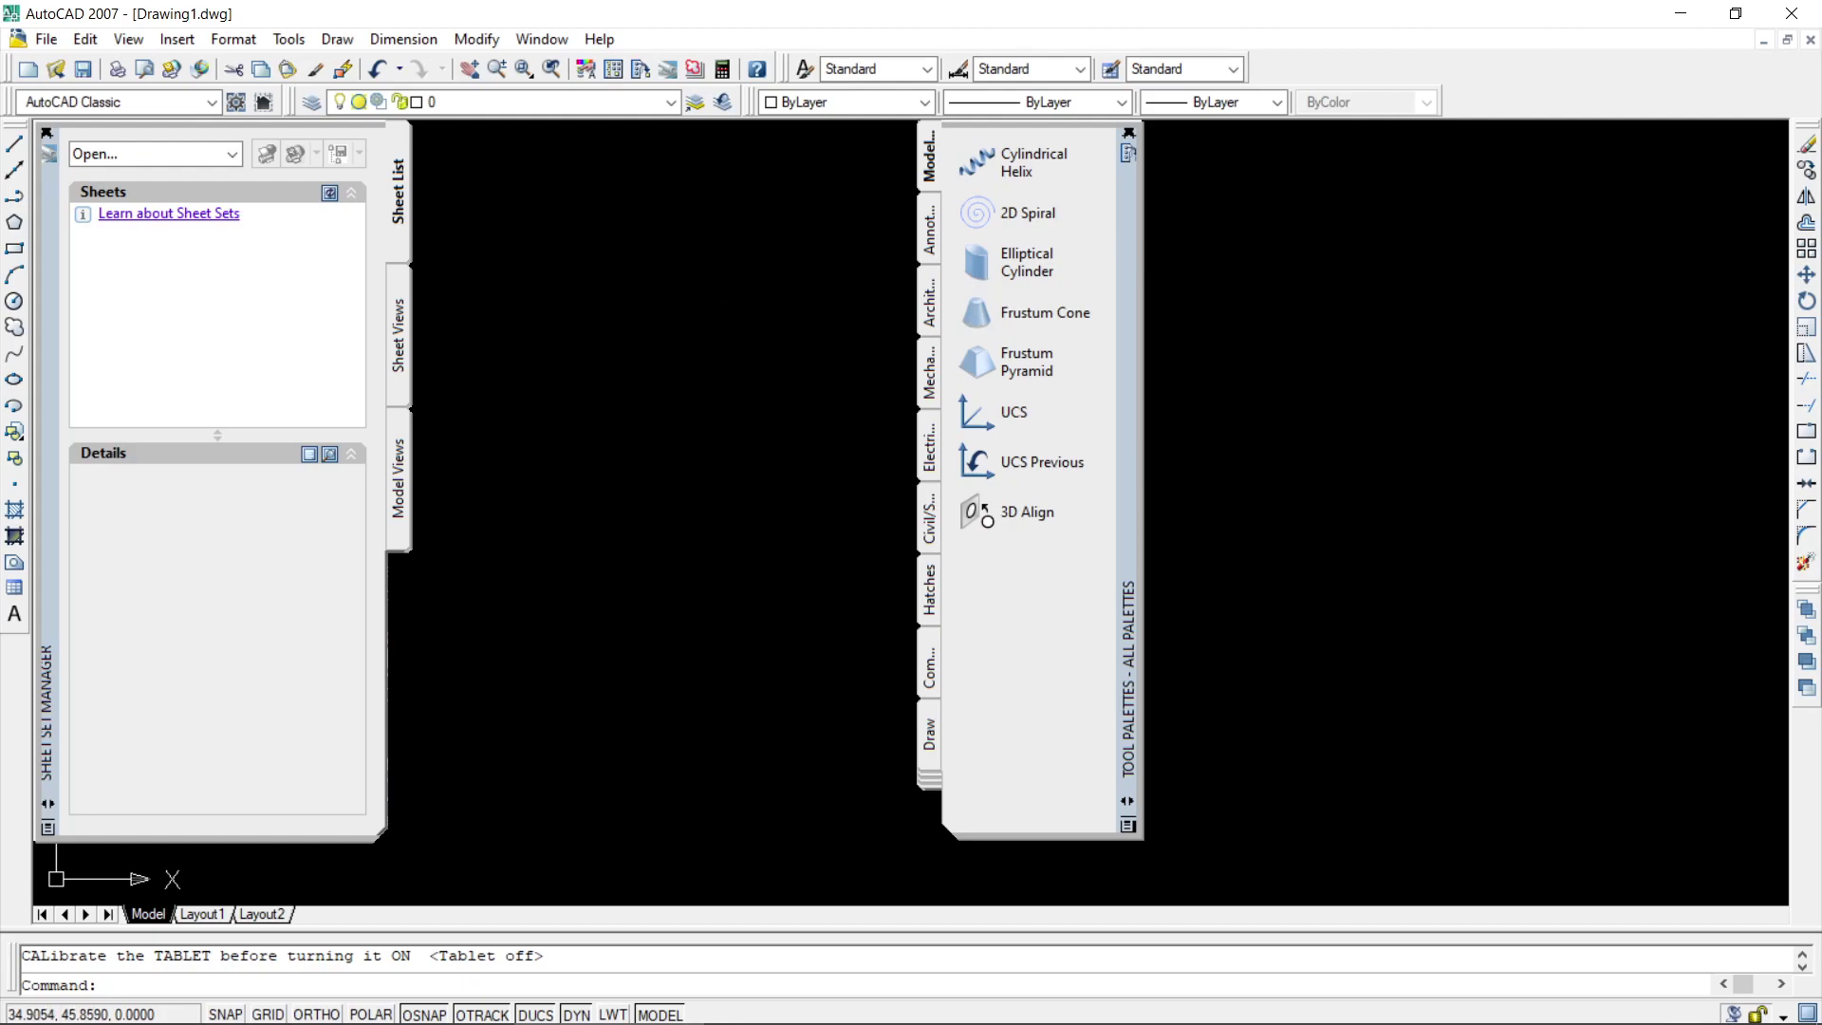
{"action": "left_click", "coordinate": [45, 133]}
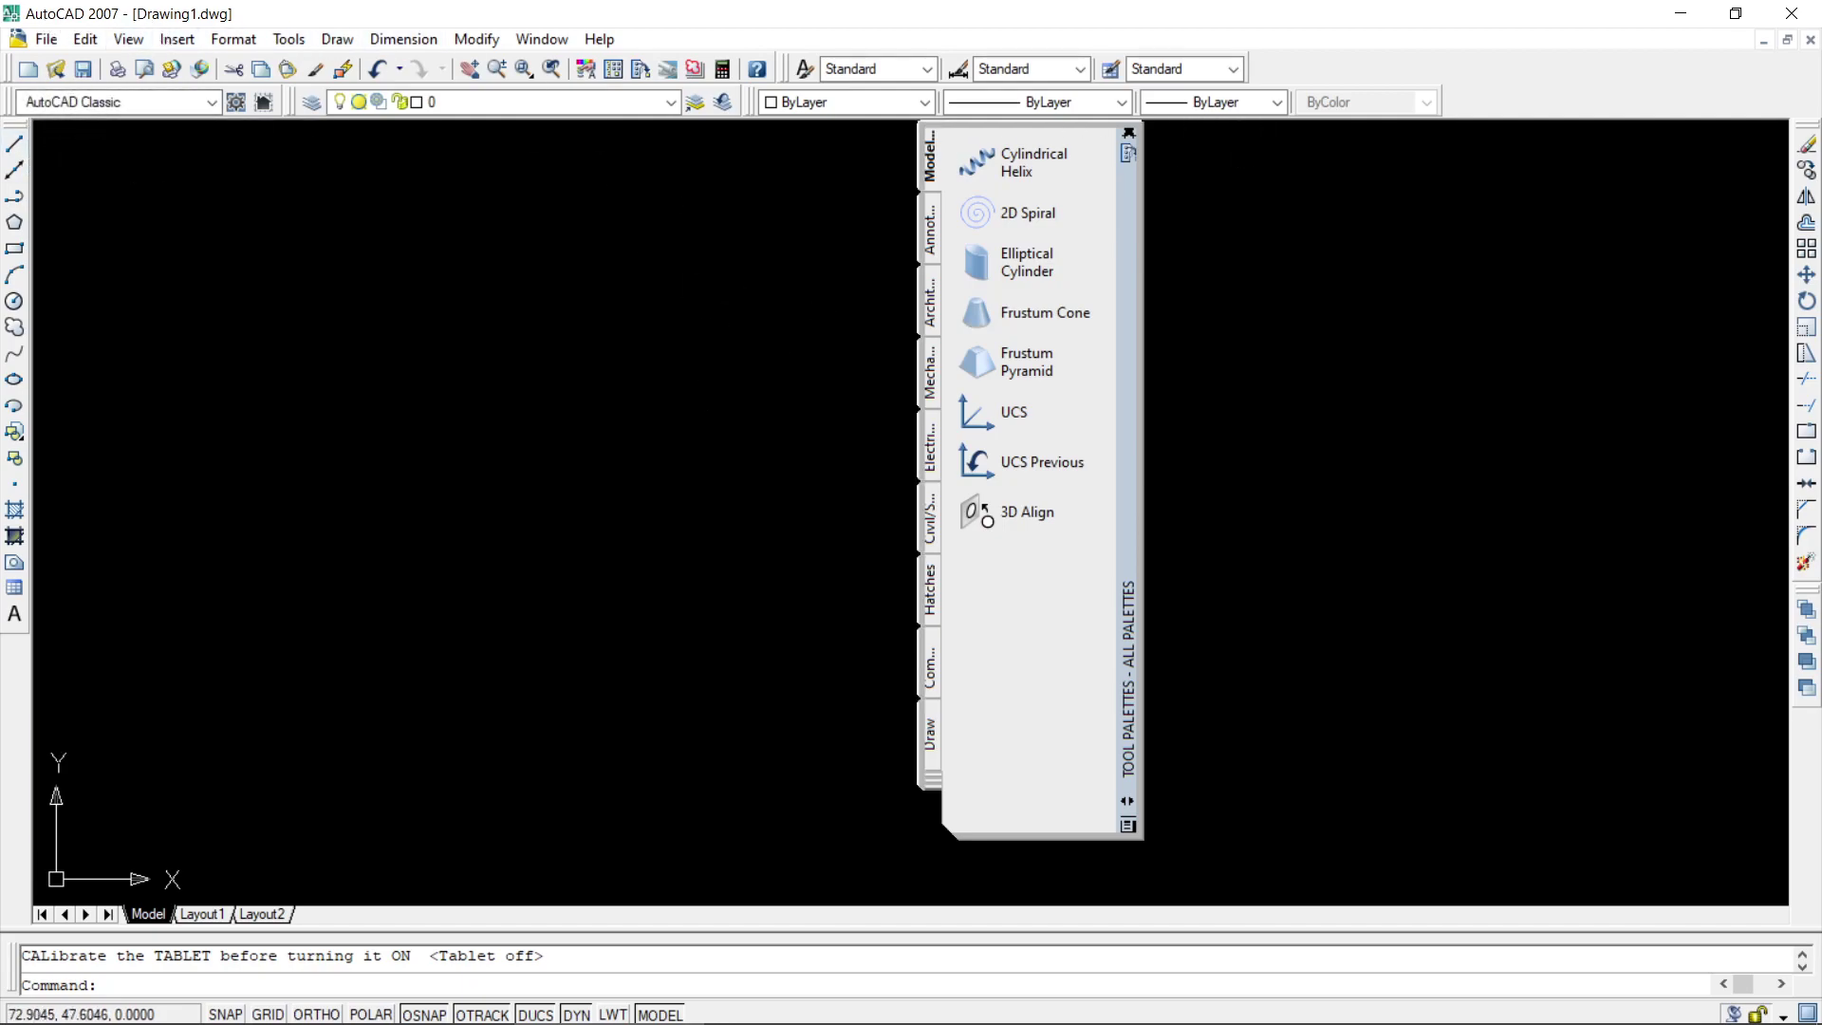
{"action": "left_click", "coordinate": [1127, 132]}
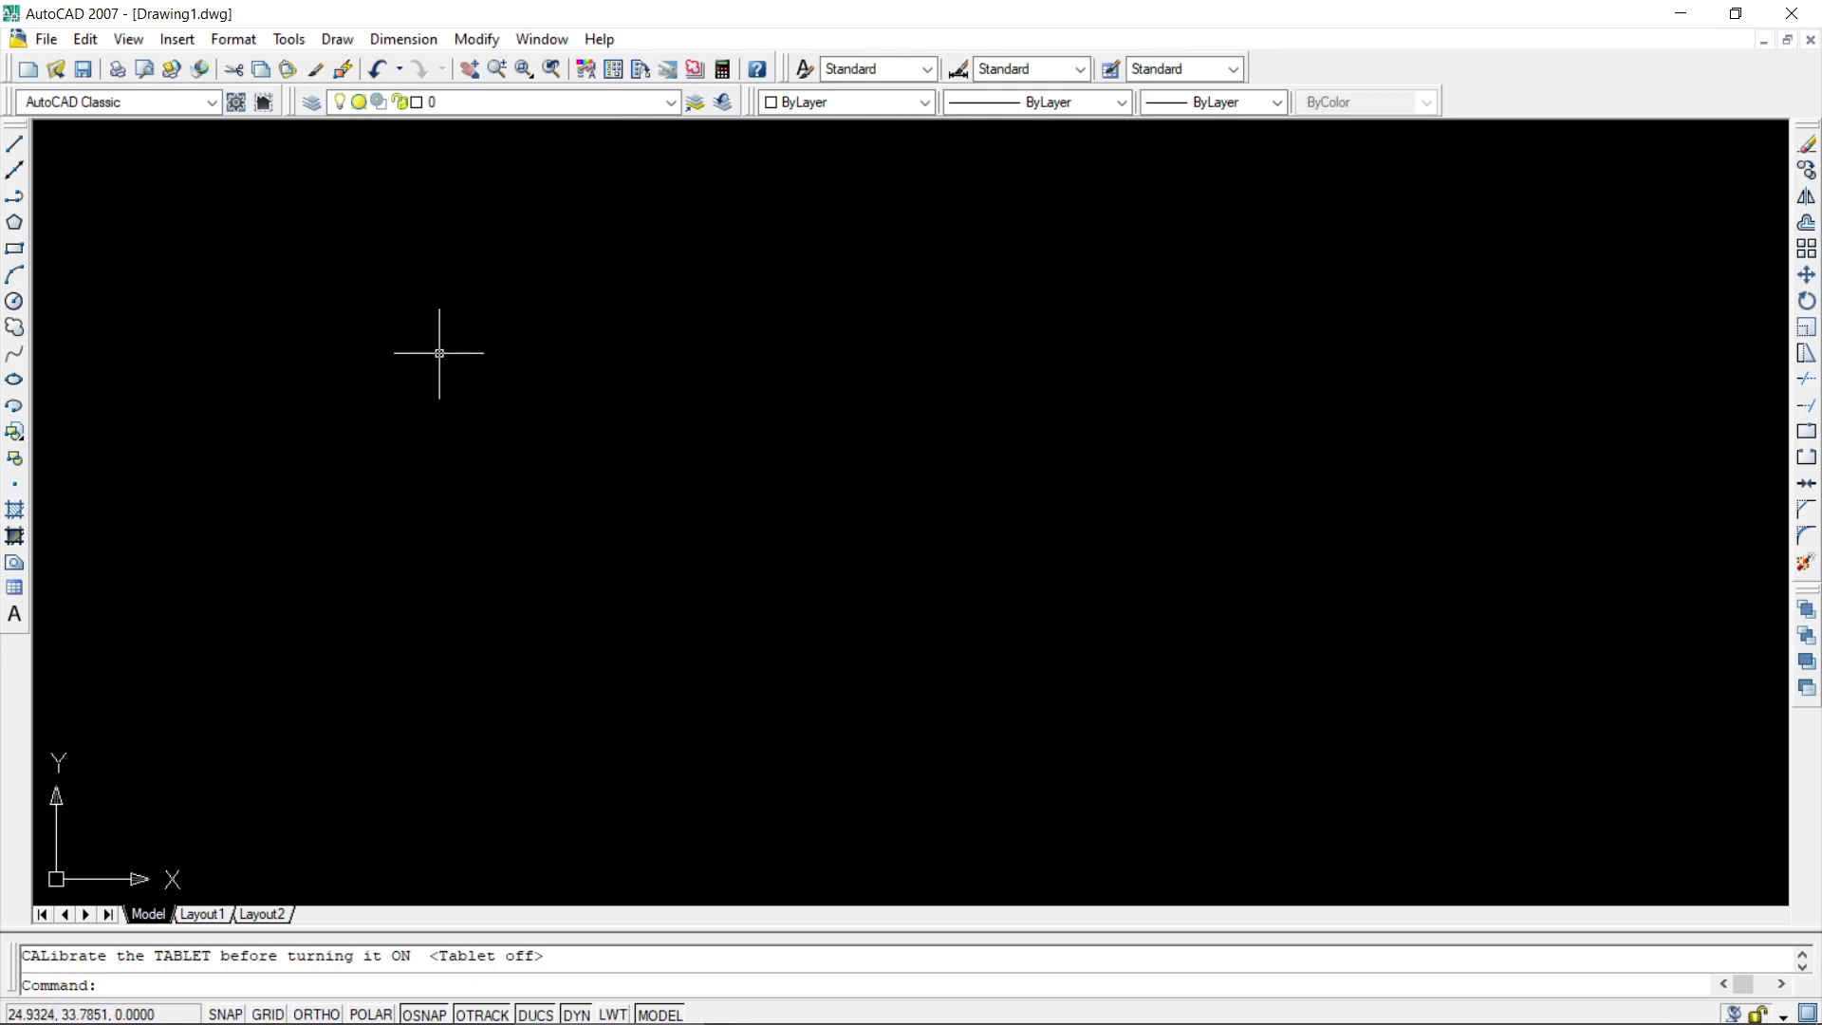
{"action": "key", "text": "F10"}
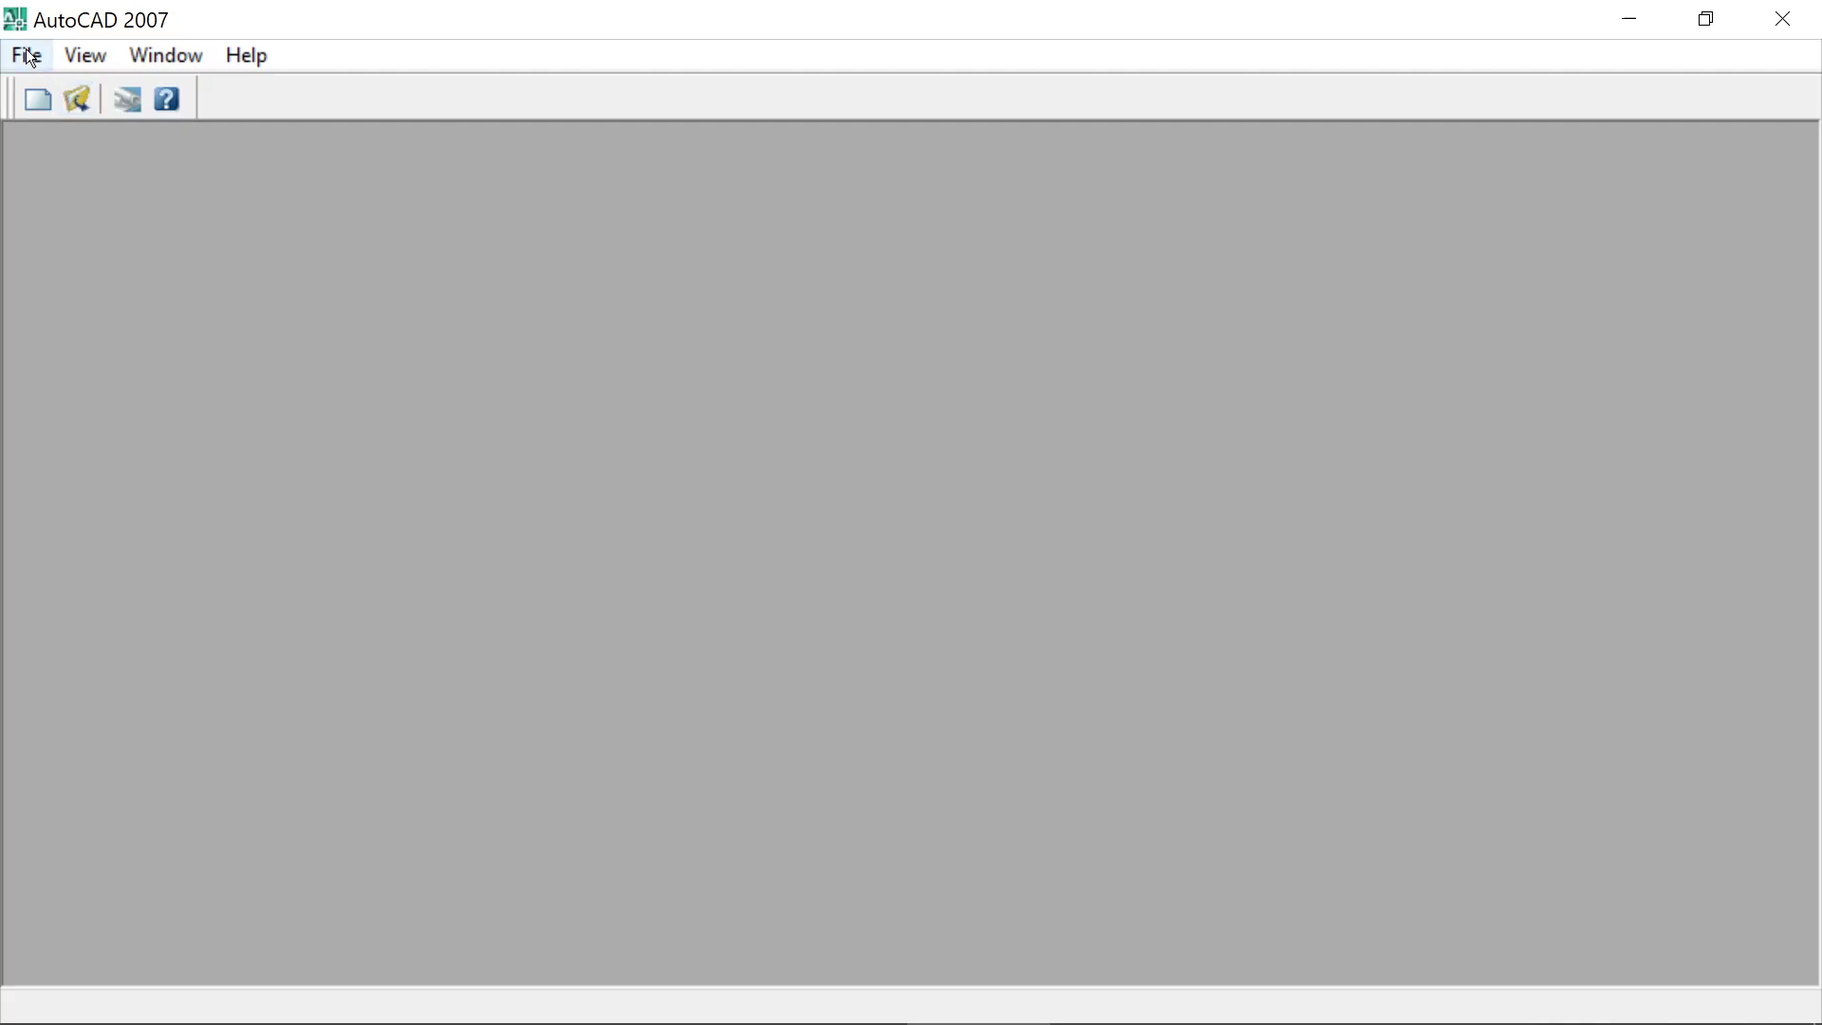
Create a new drawing from File > New using 'Open with no Template - Metric'
{"action": "left_click", "coordinate": [27, 55]}
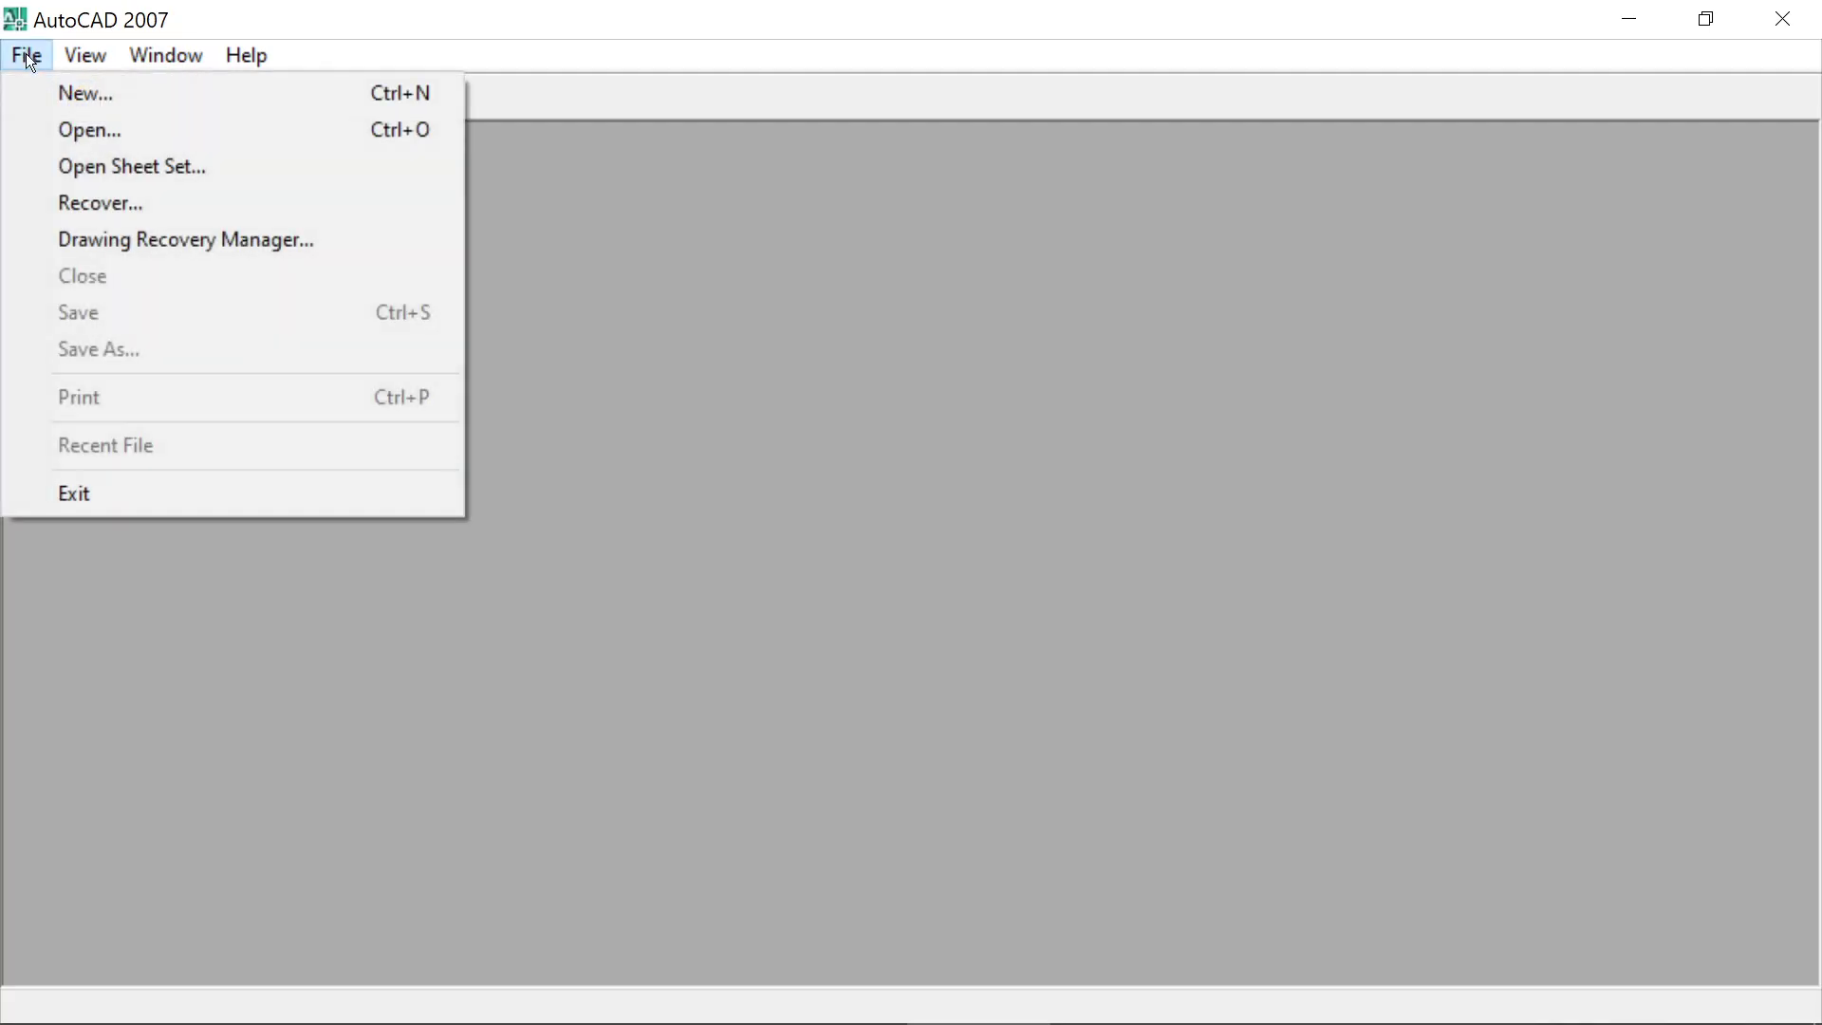
{"action": "left_click", "coordinate": [205, 93]}
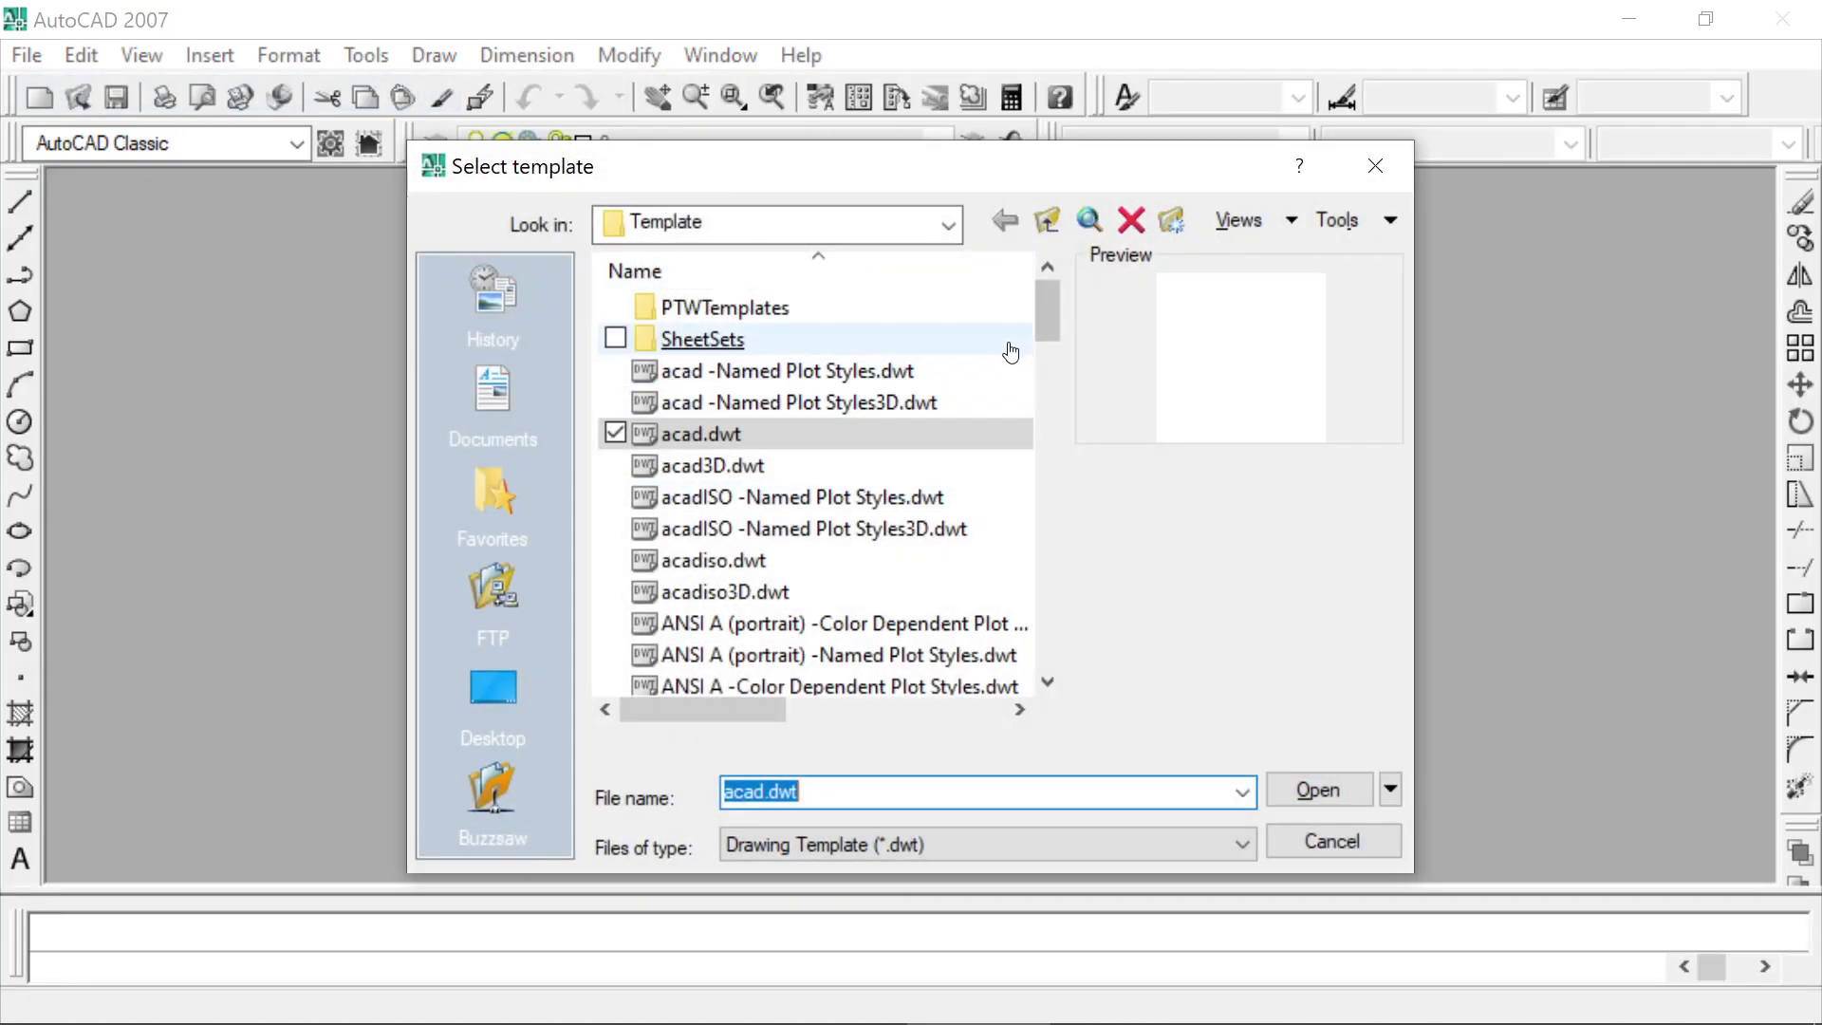
{"action": "left_click_drag", "start_coordinate": [1044, 308], "coordinate": [1006, 247]}
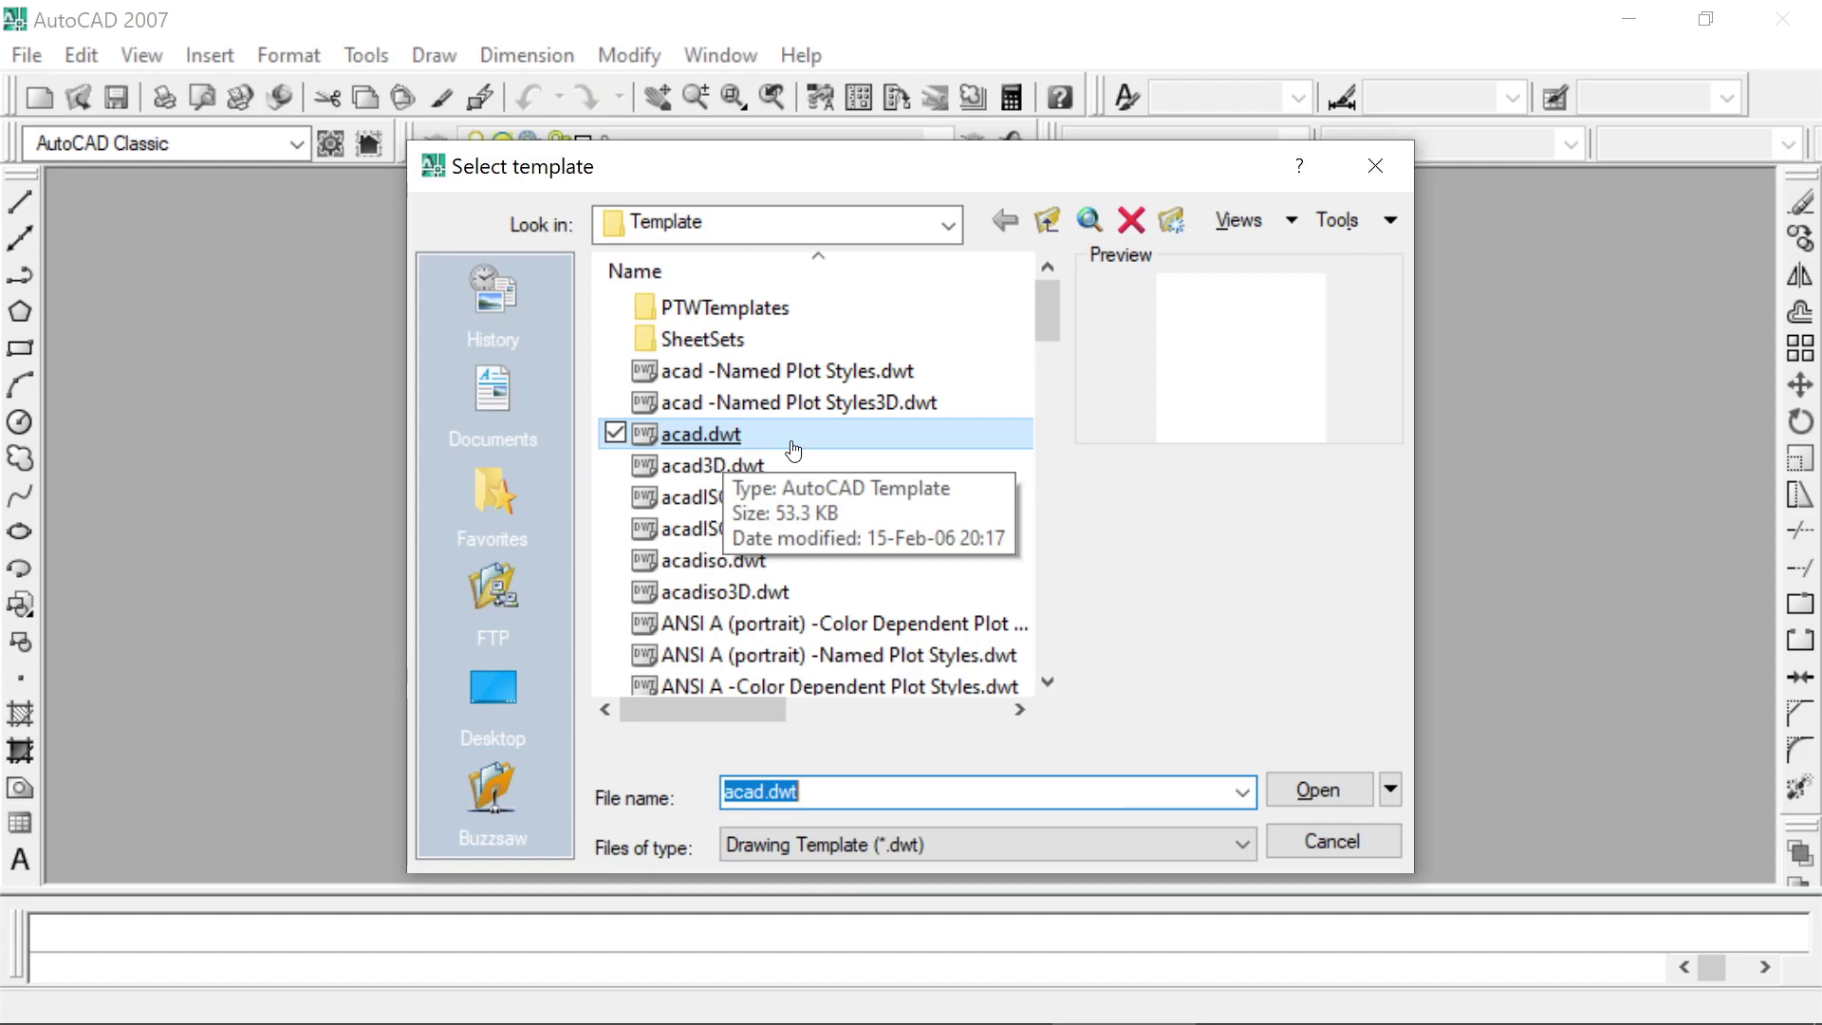
{"action": "left_click", "coordinate": [1389, 790]}
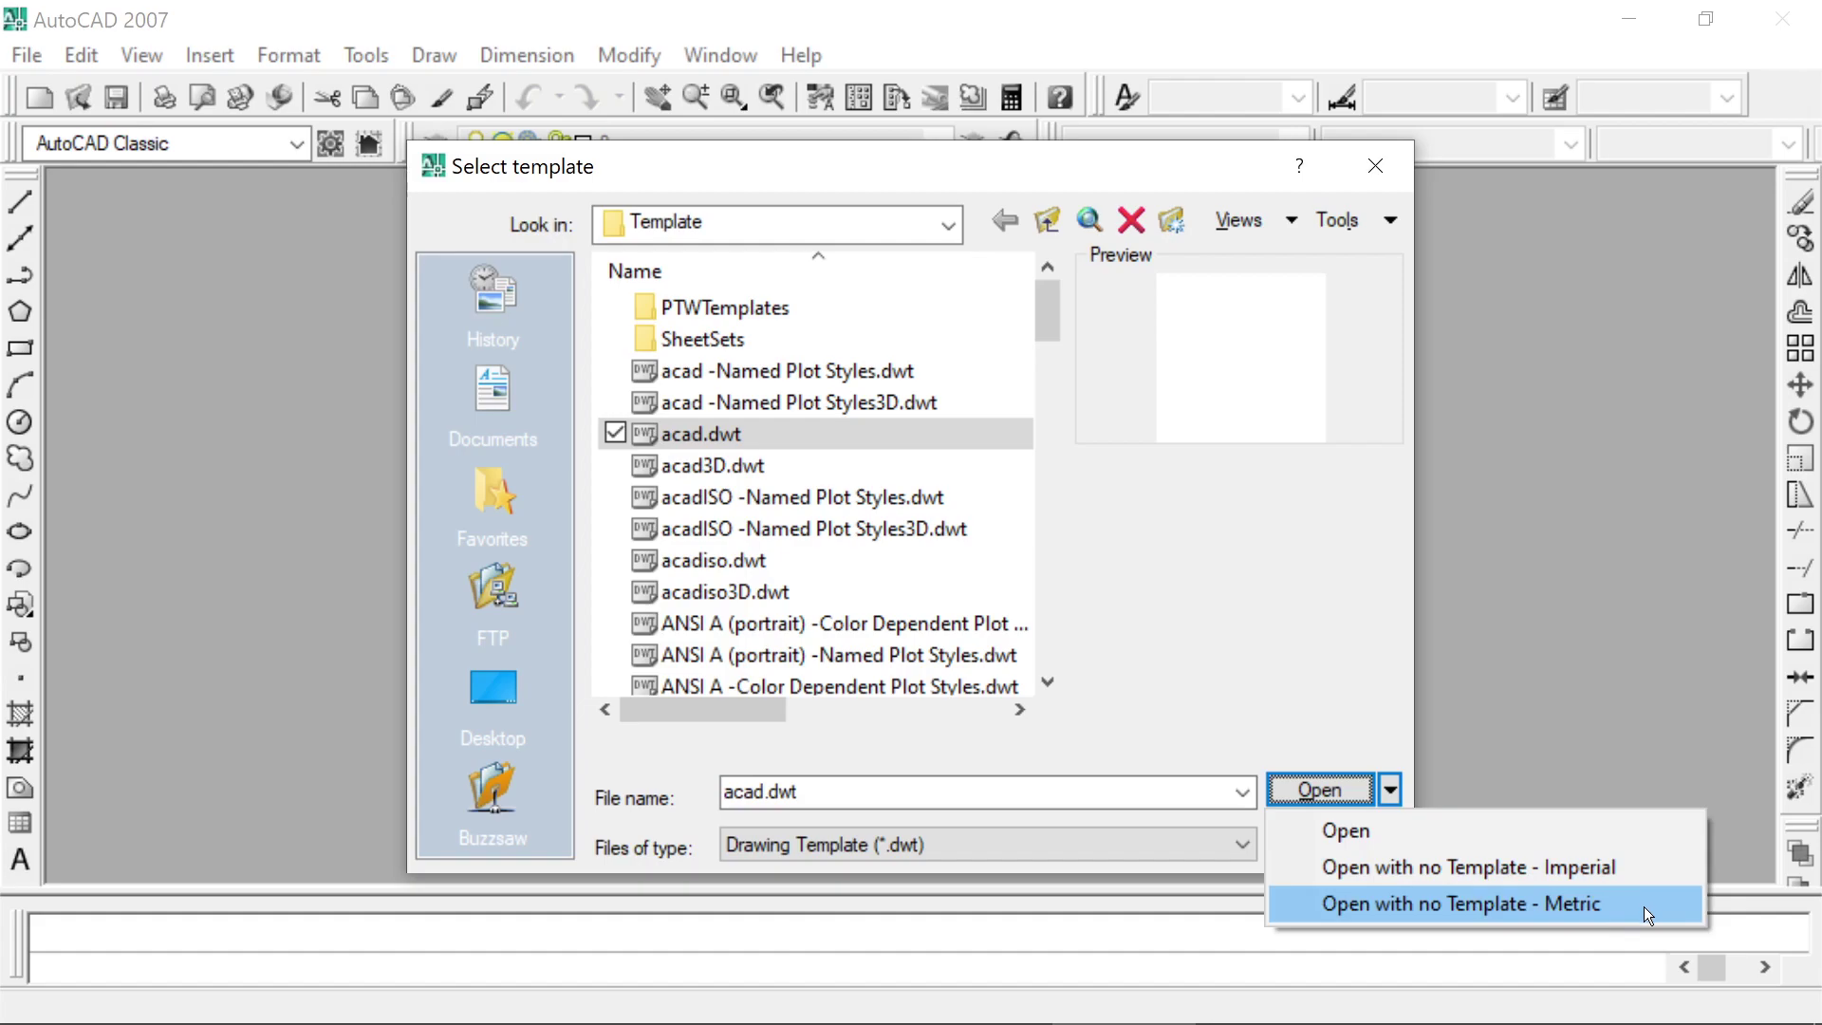
{"action": "left_click", "coordinate": [1643, 907]}
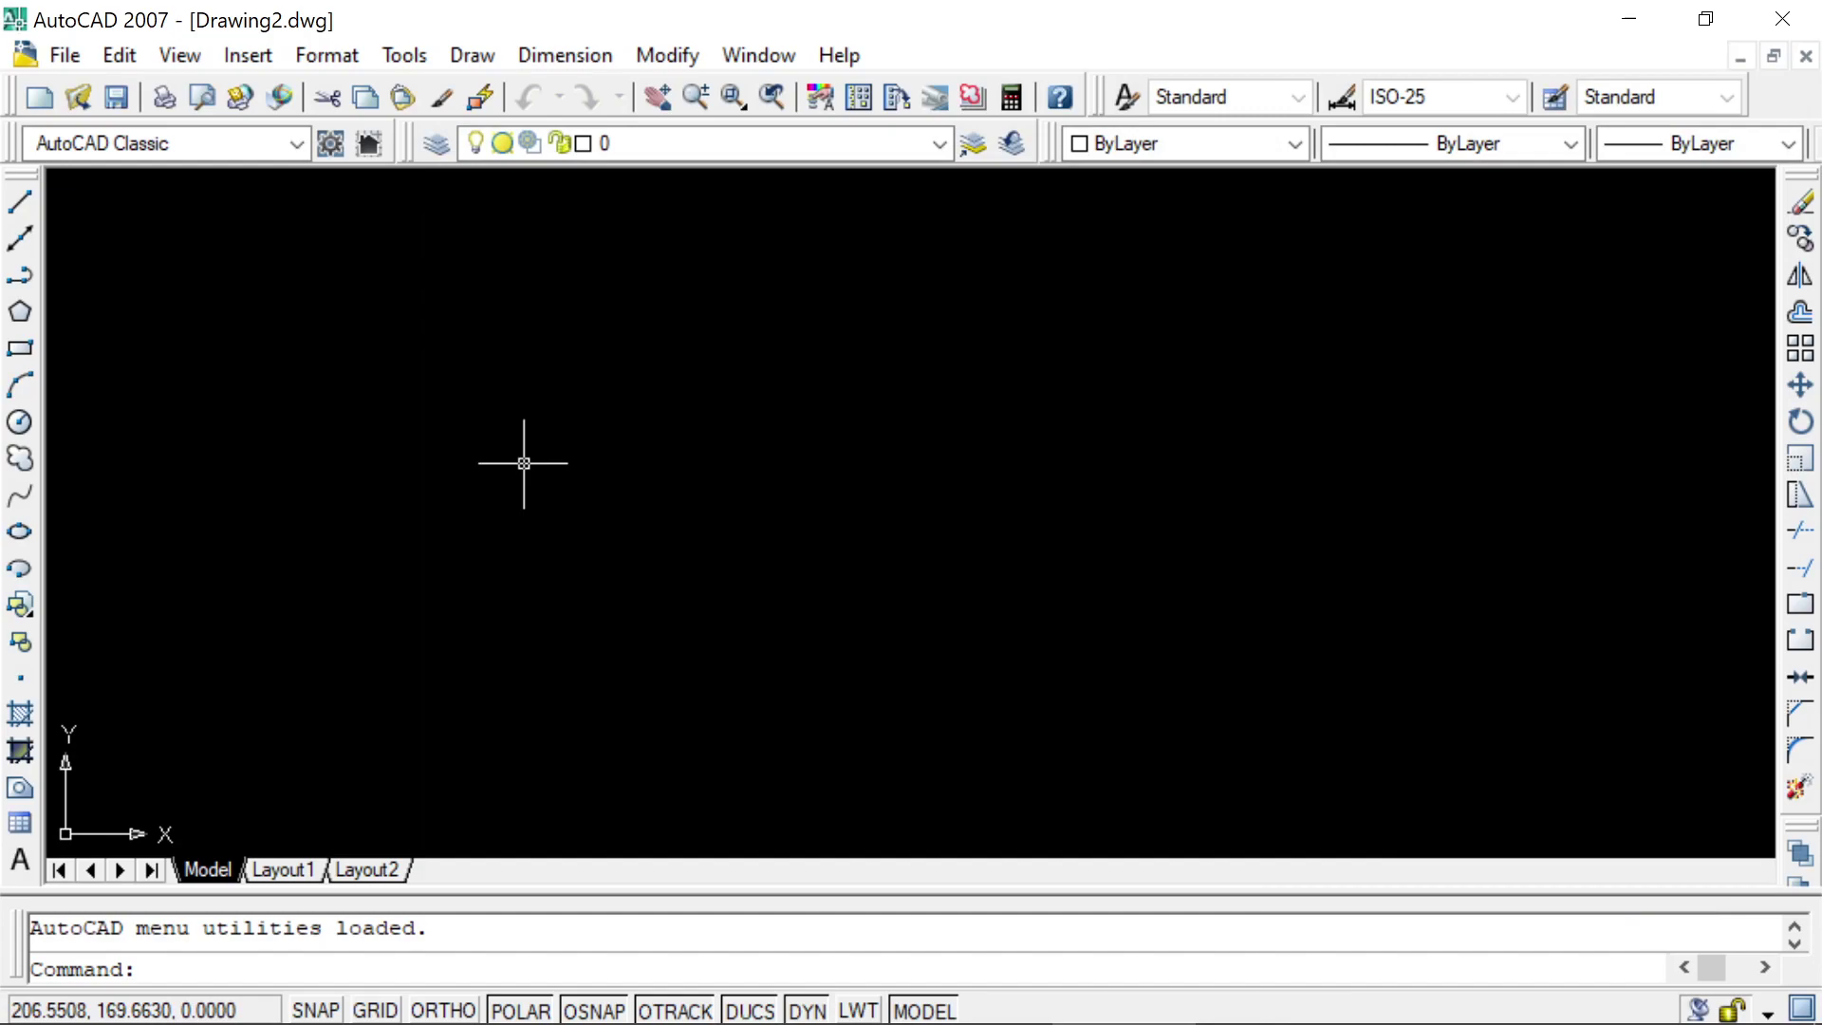
Return to Drawing1 by closing the active drawing with Ctrl+F4
{"action": "key", "text": "ctrl+F4"}
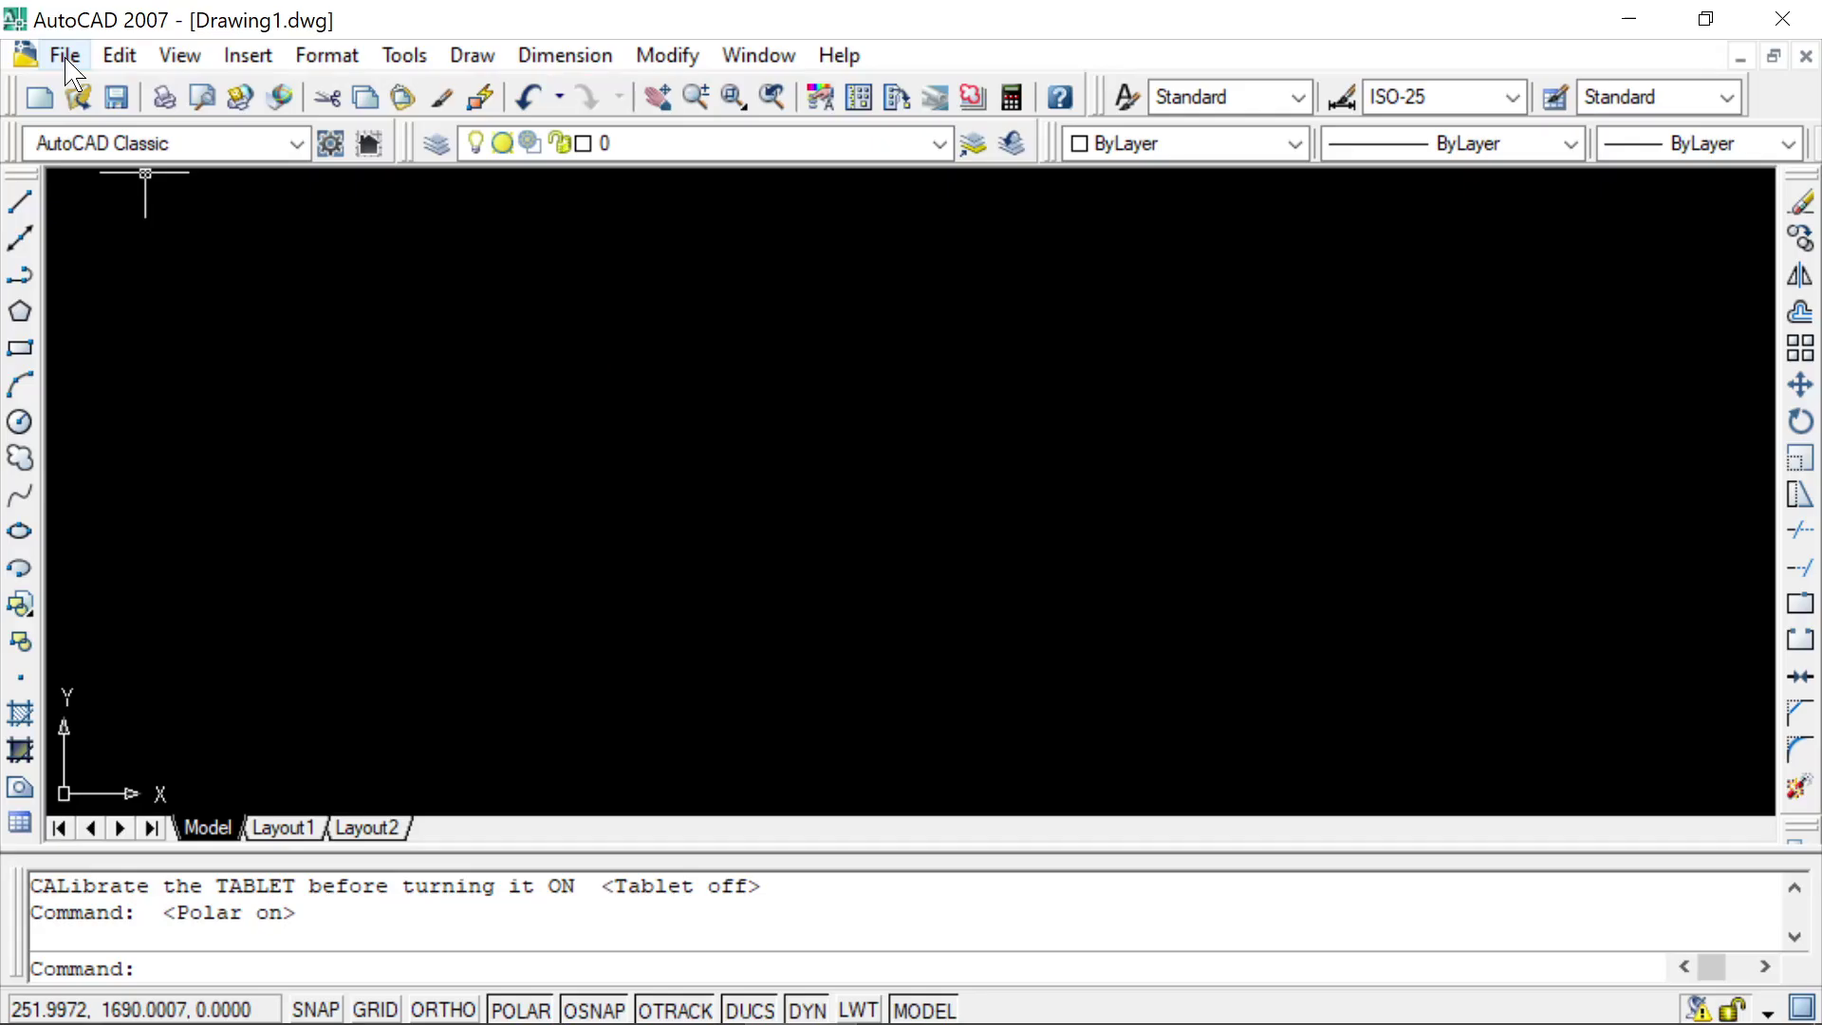
Browse the File, View, Draw and Dimension menus across the menu bar
{"action": "left_click", "coordinate": [64, 56]}
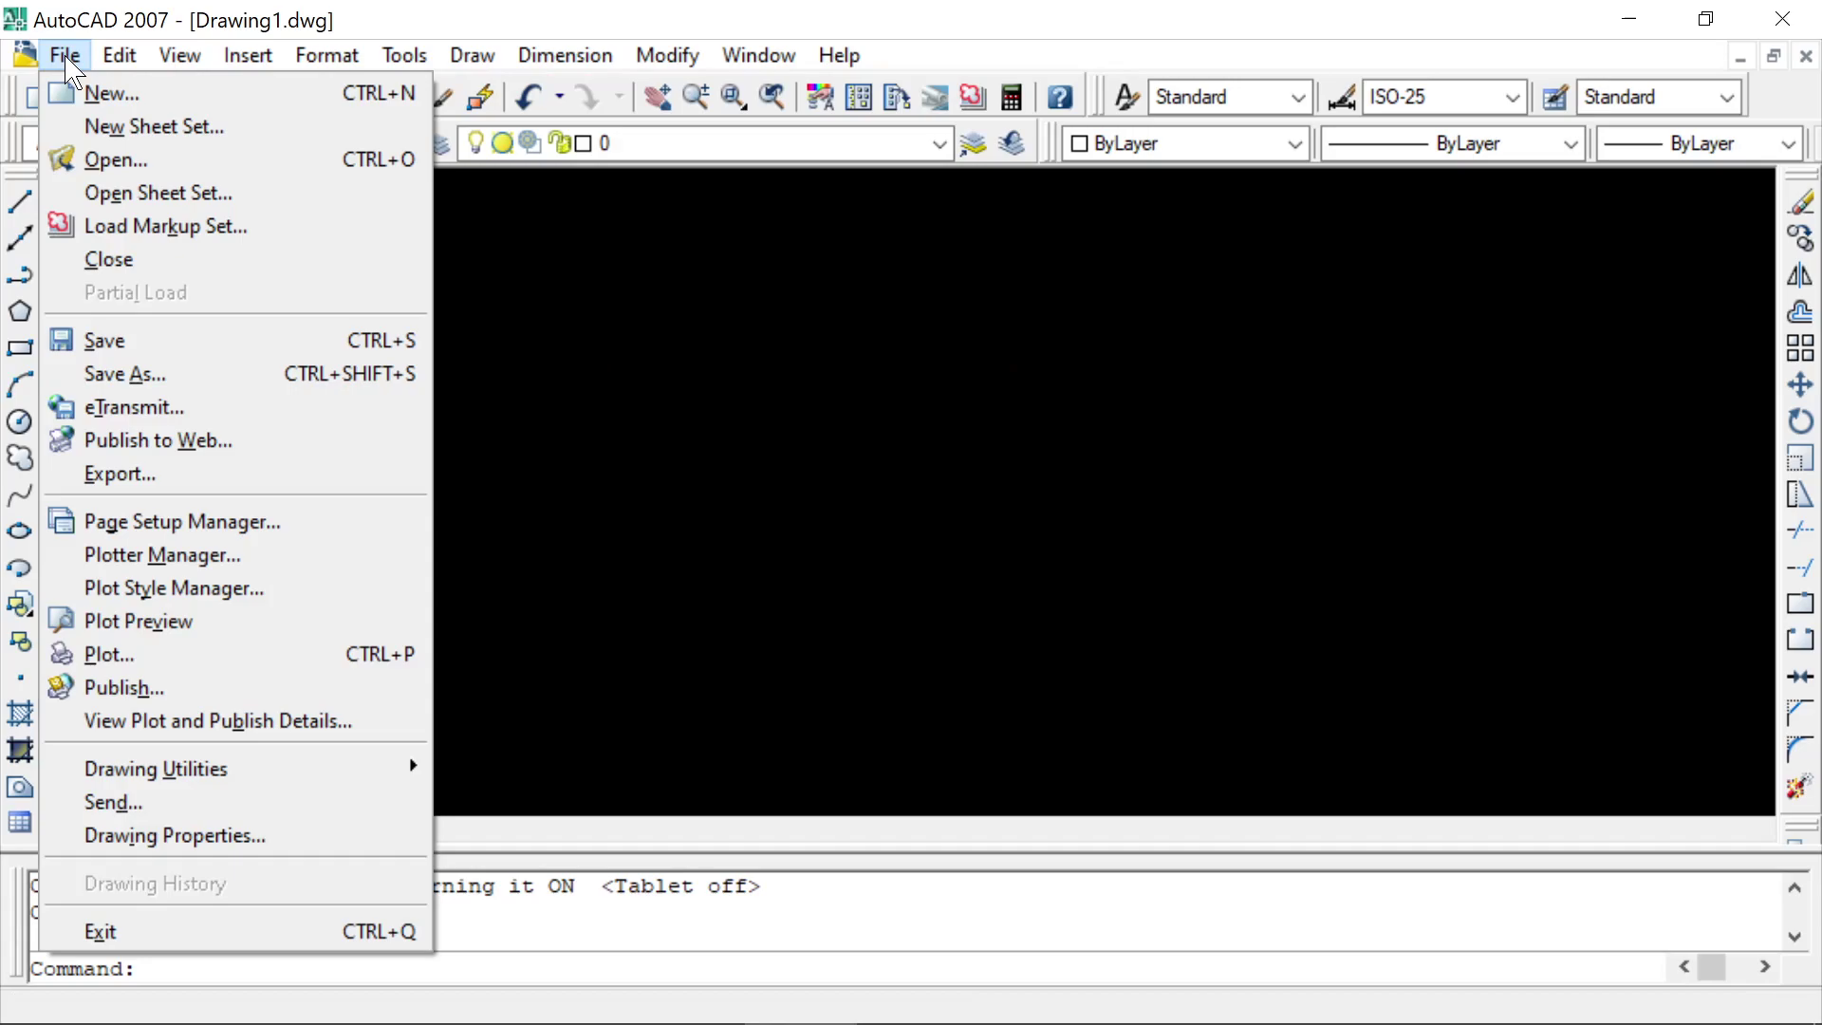
{"action": "mouse_move", "coordinate": [180, 63]}
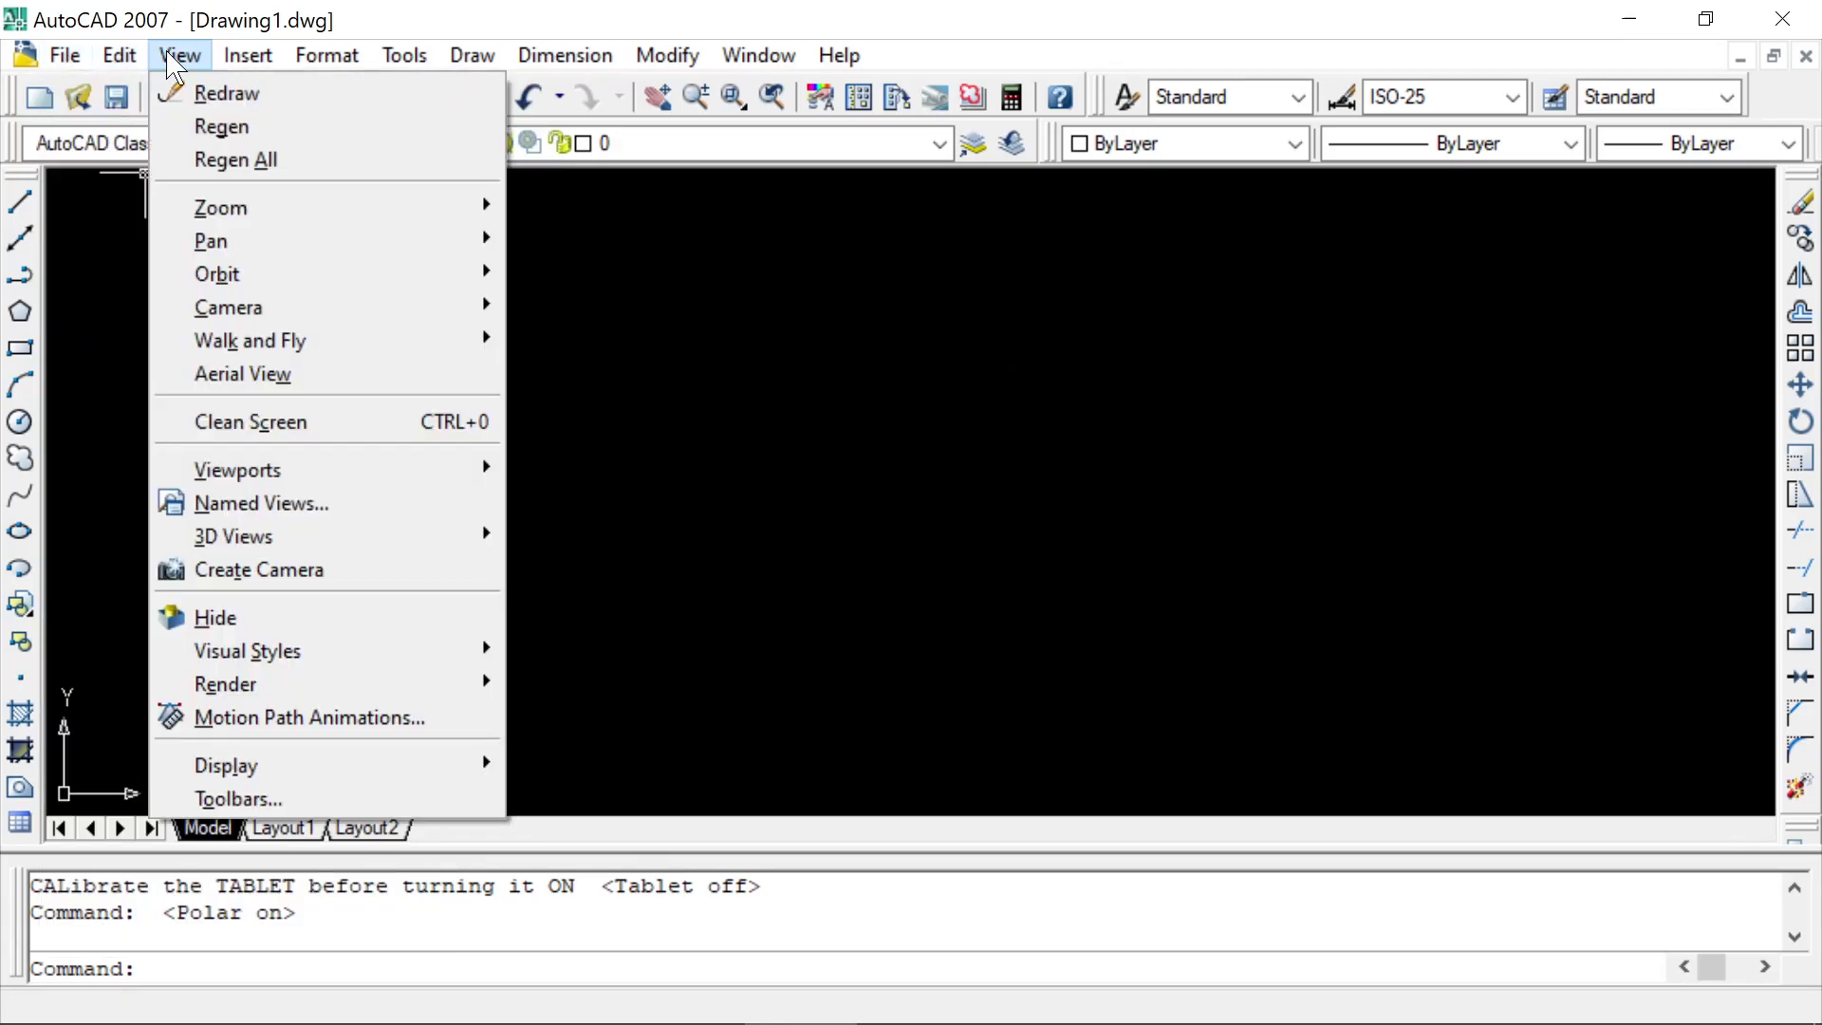
{"action": "mouse_move", "coordinate": [256, 65]}
{"action": "mouse_move", "coordinate": [321, 61]}
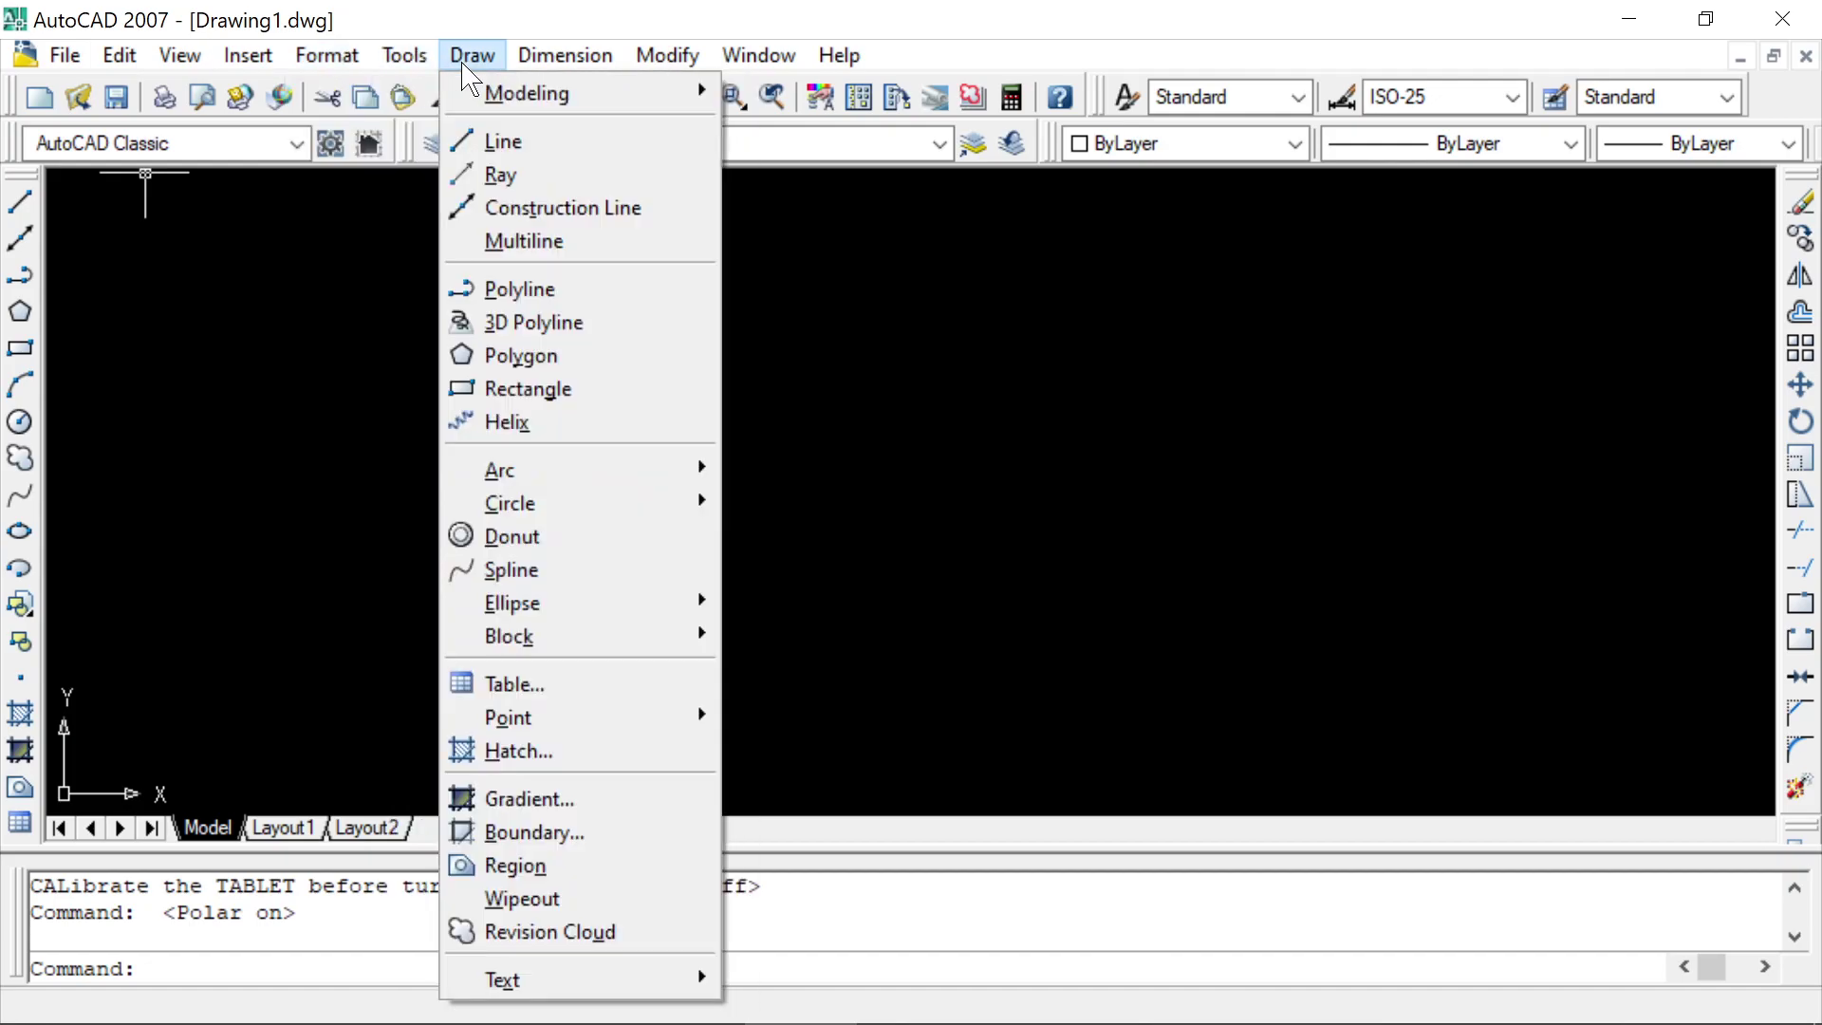
{"action": "mouse_move", "coordinate": [528, 65]}
{"action": "mouse_move", "coordinate": [669, 65]}
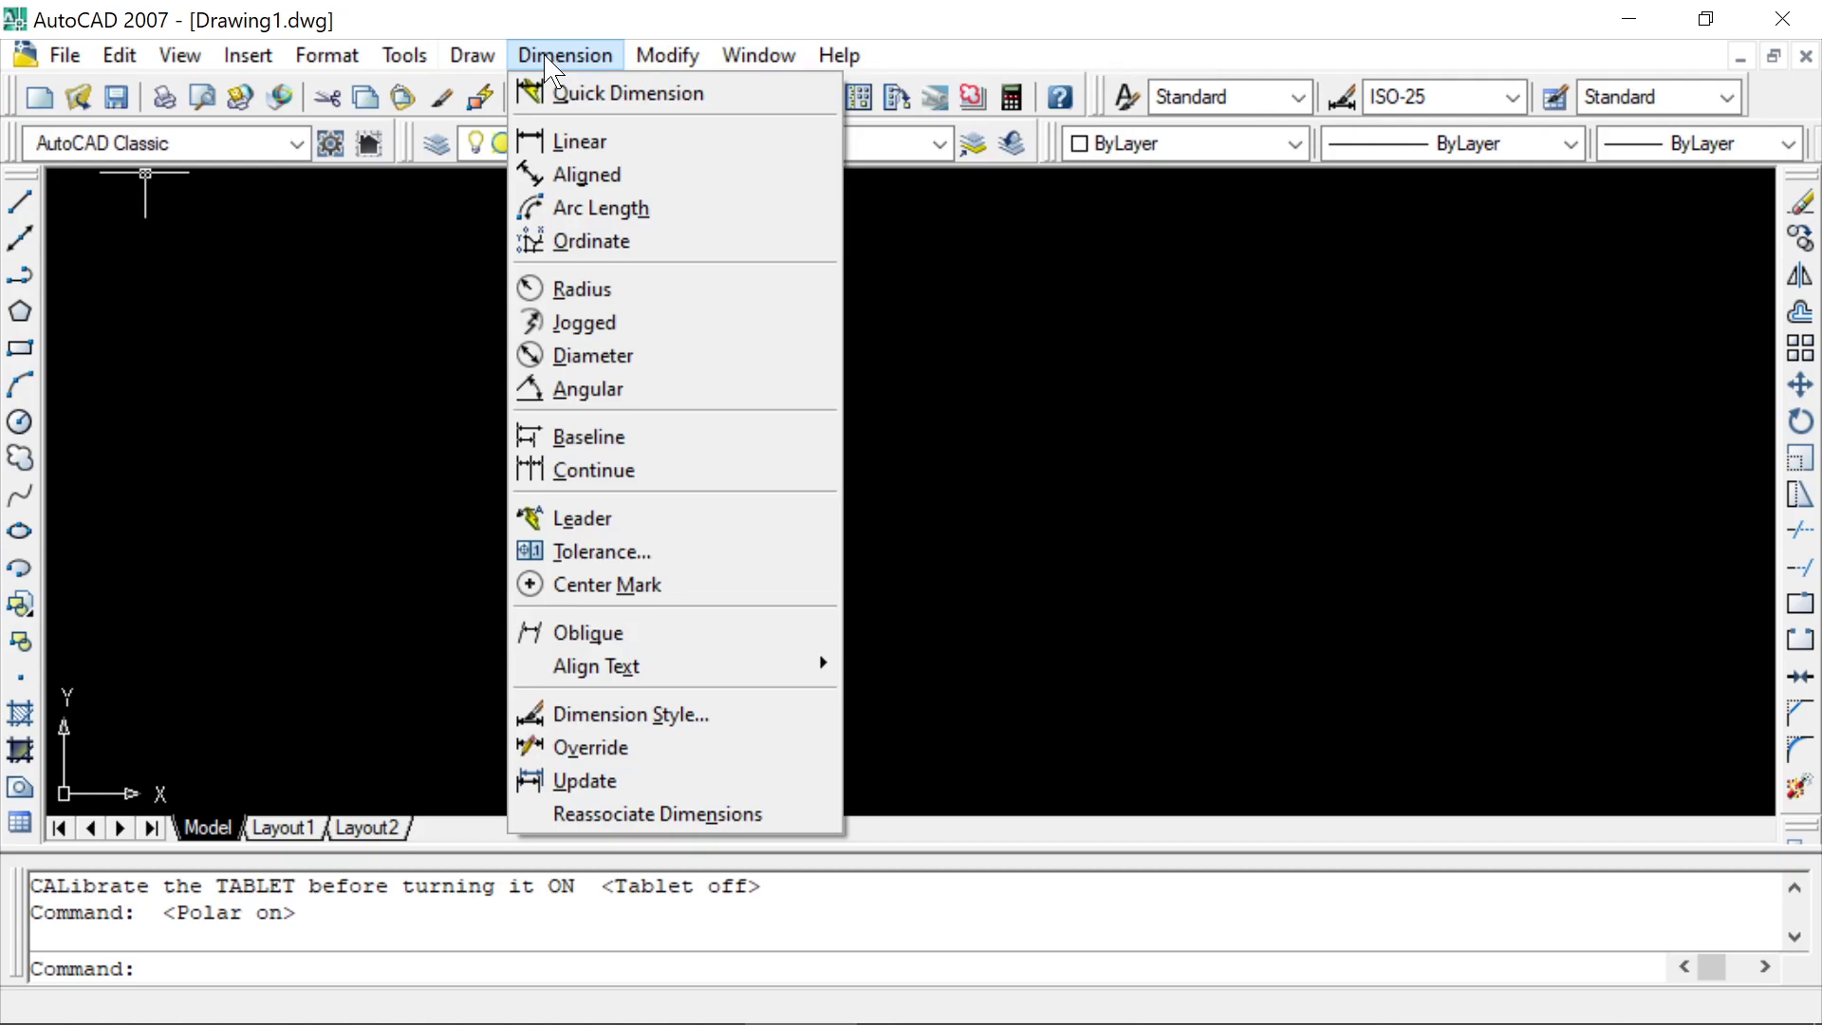
{"action": "mouse_move", "coordinate": [465, 62]}
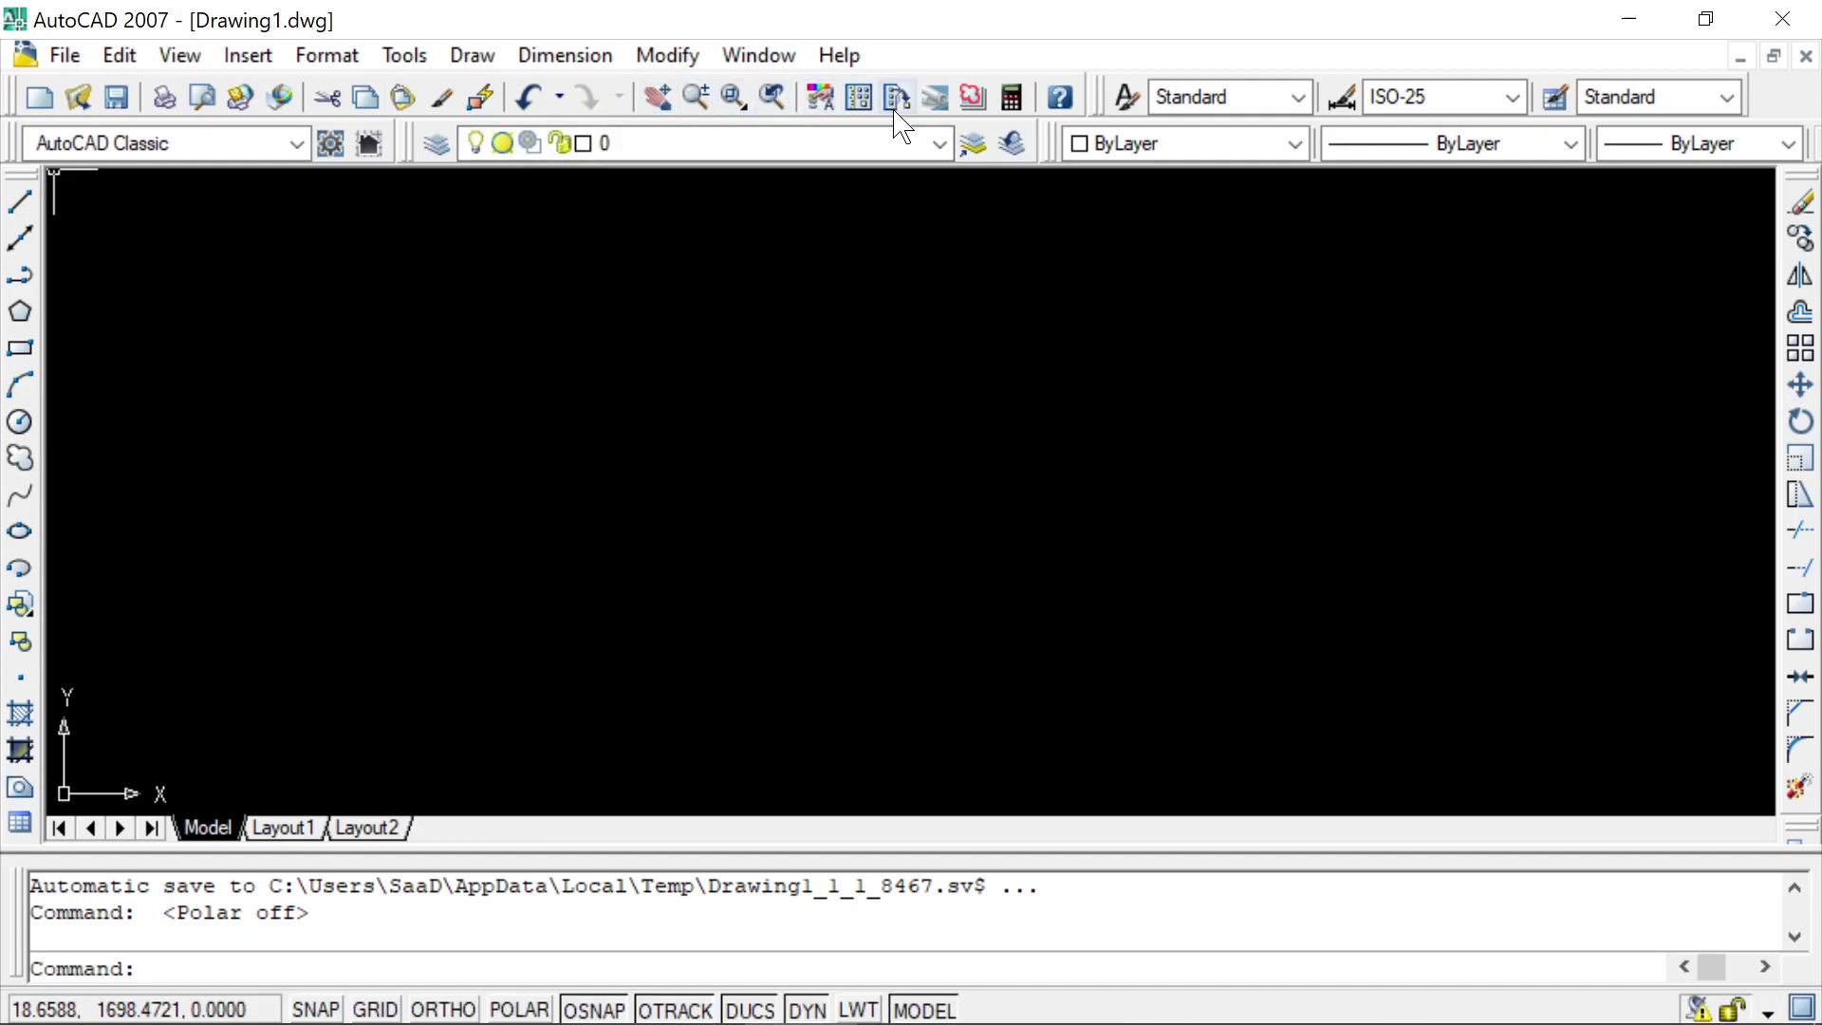
{"action": "key", "text": "F10"}
{"action": "key", "text": "F10"}
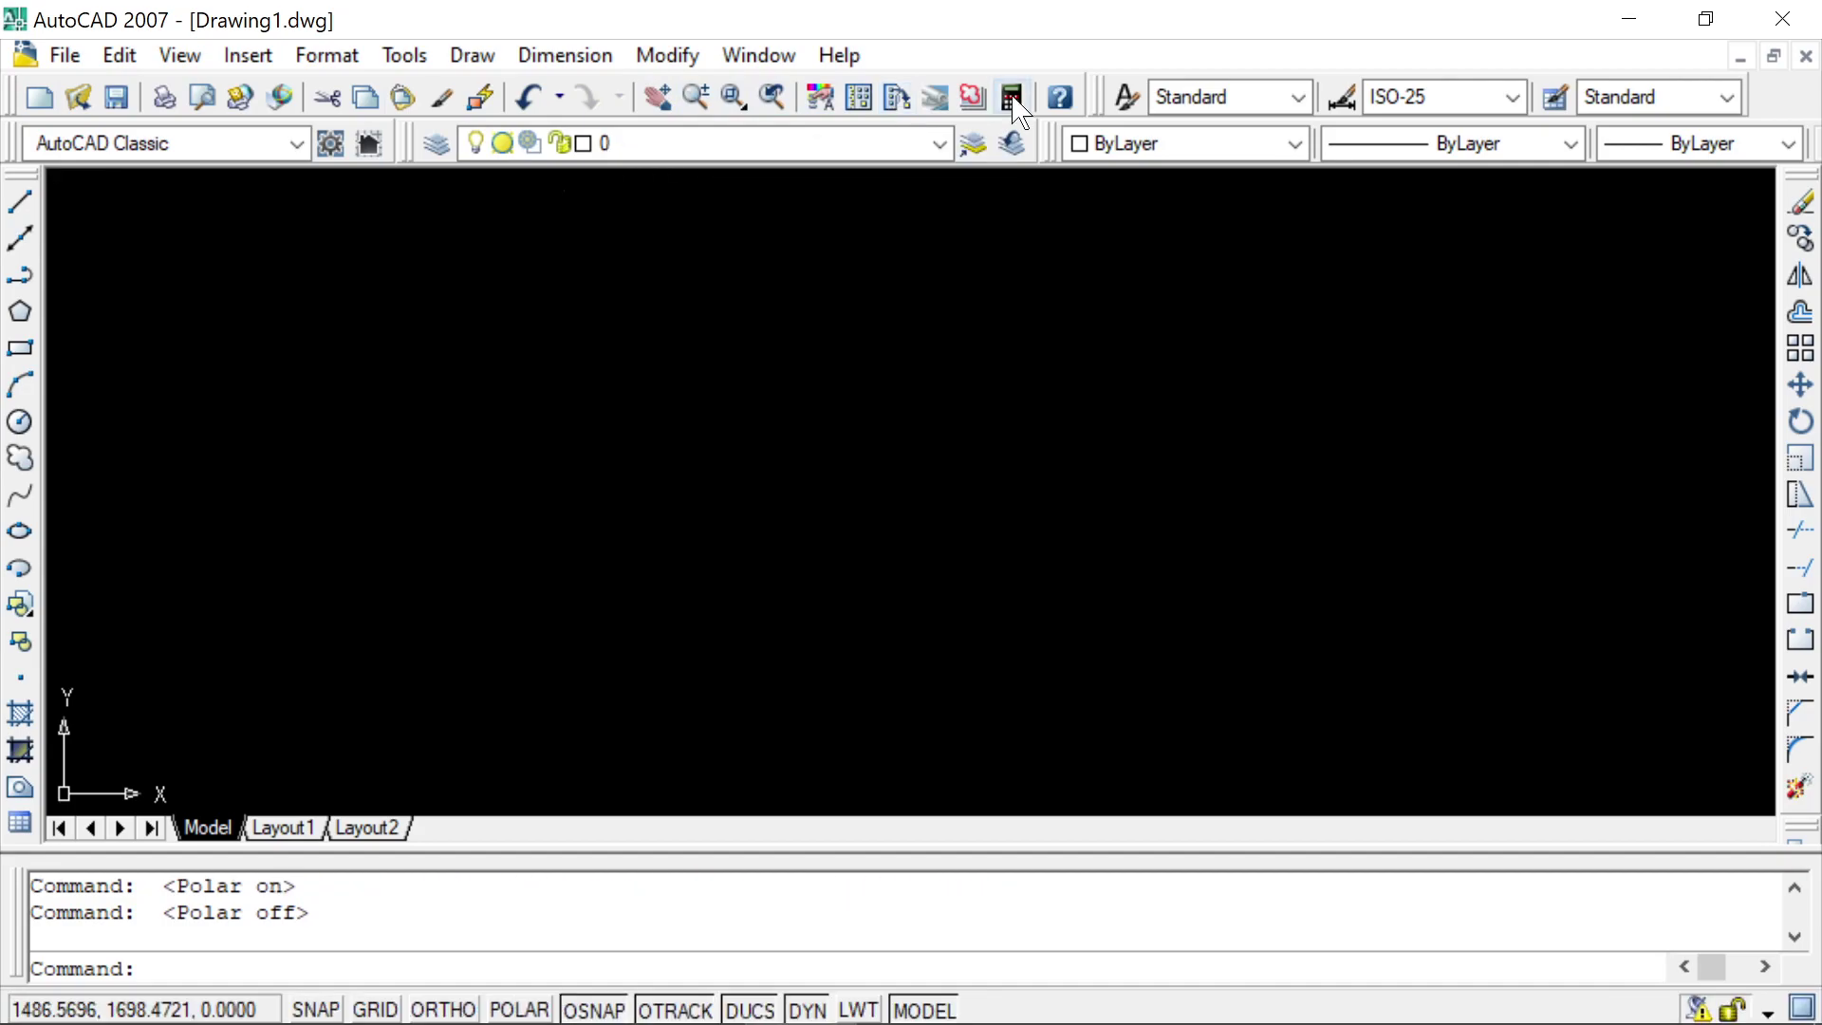
{"action": "left_click", "coordinate": [1012, 98]}
{"action": "key", "text": "F4"}
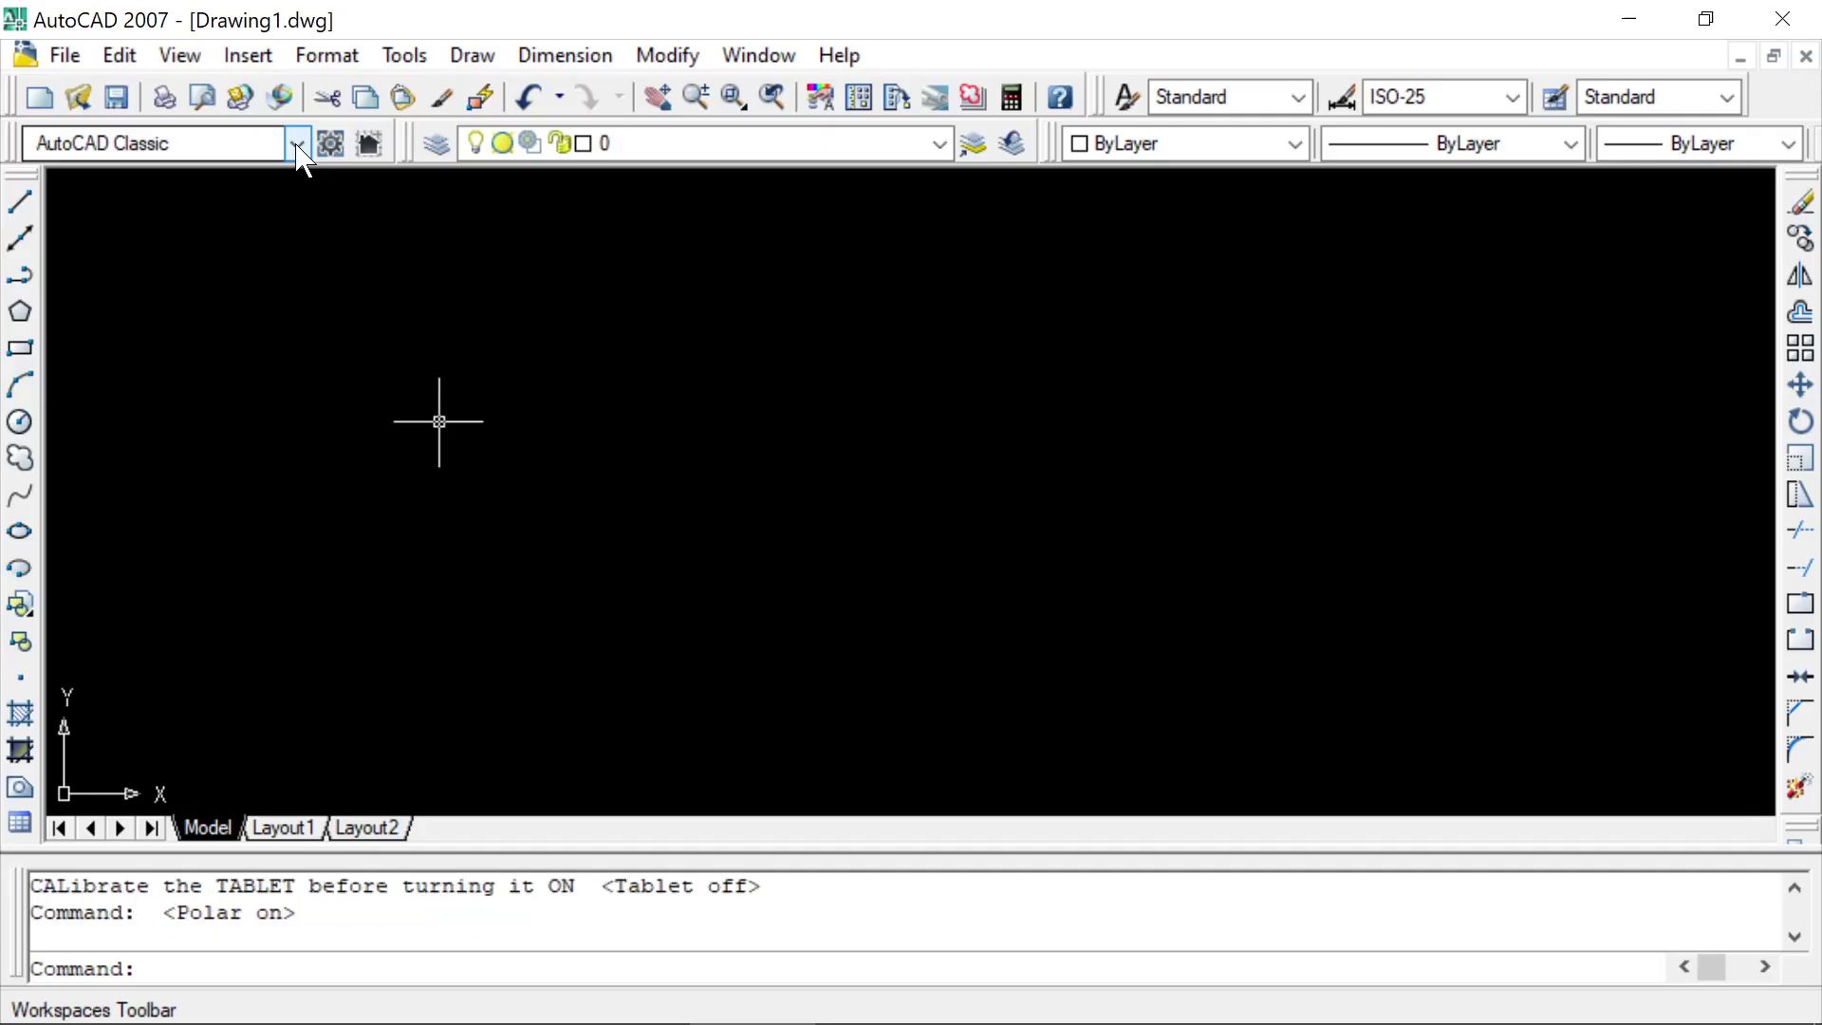
{"action": "left_click", "coordinate": [576, 157]}
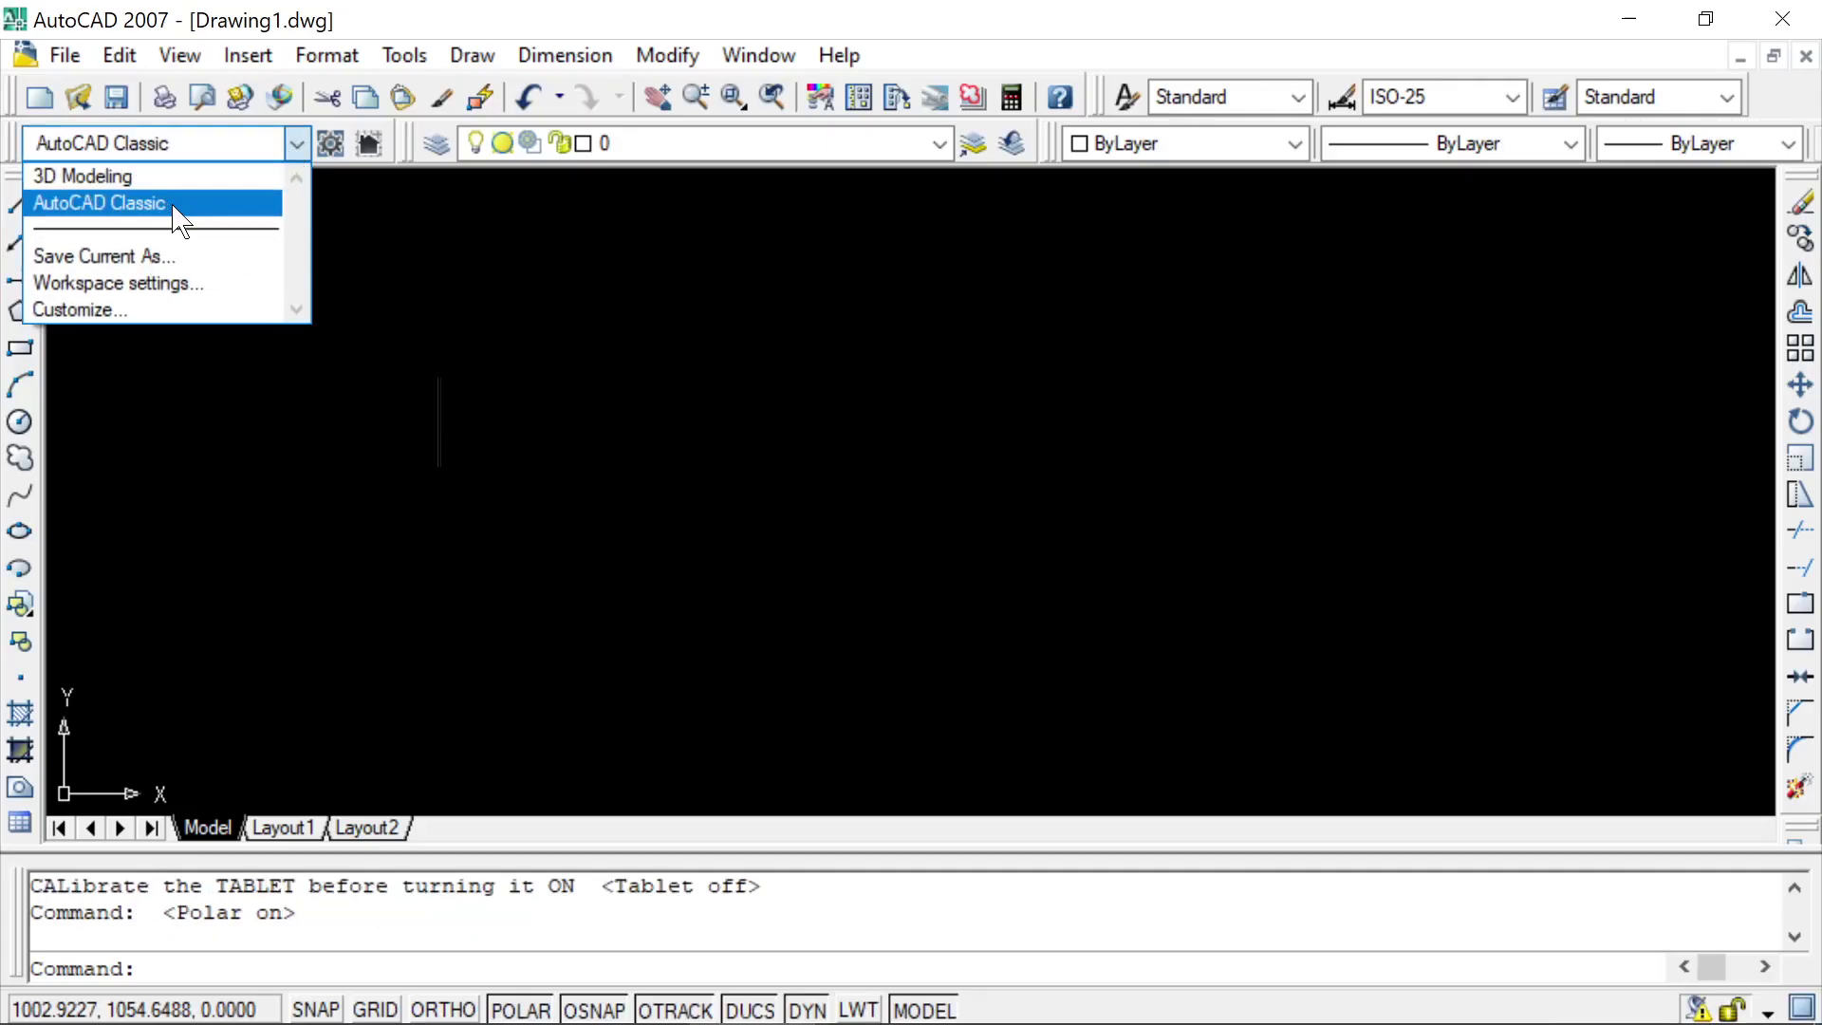
{"action": "left_click", "coordinate": [277, 205]}
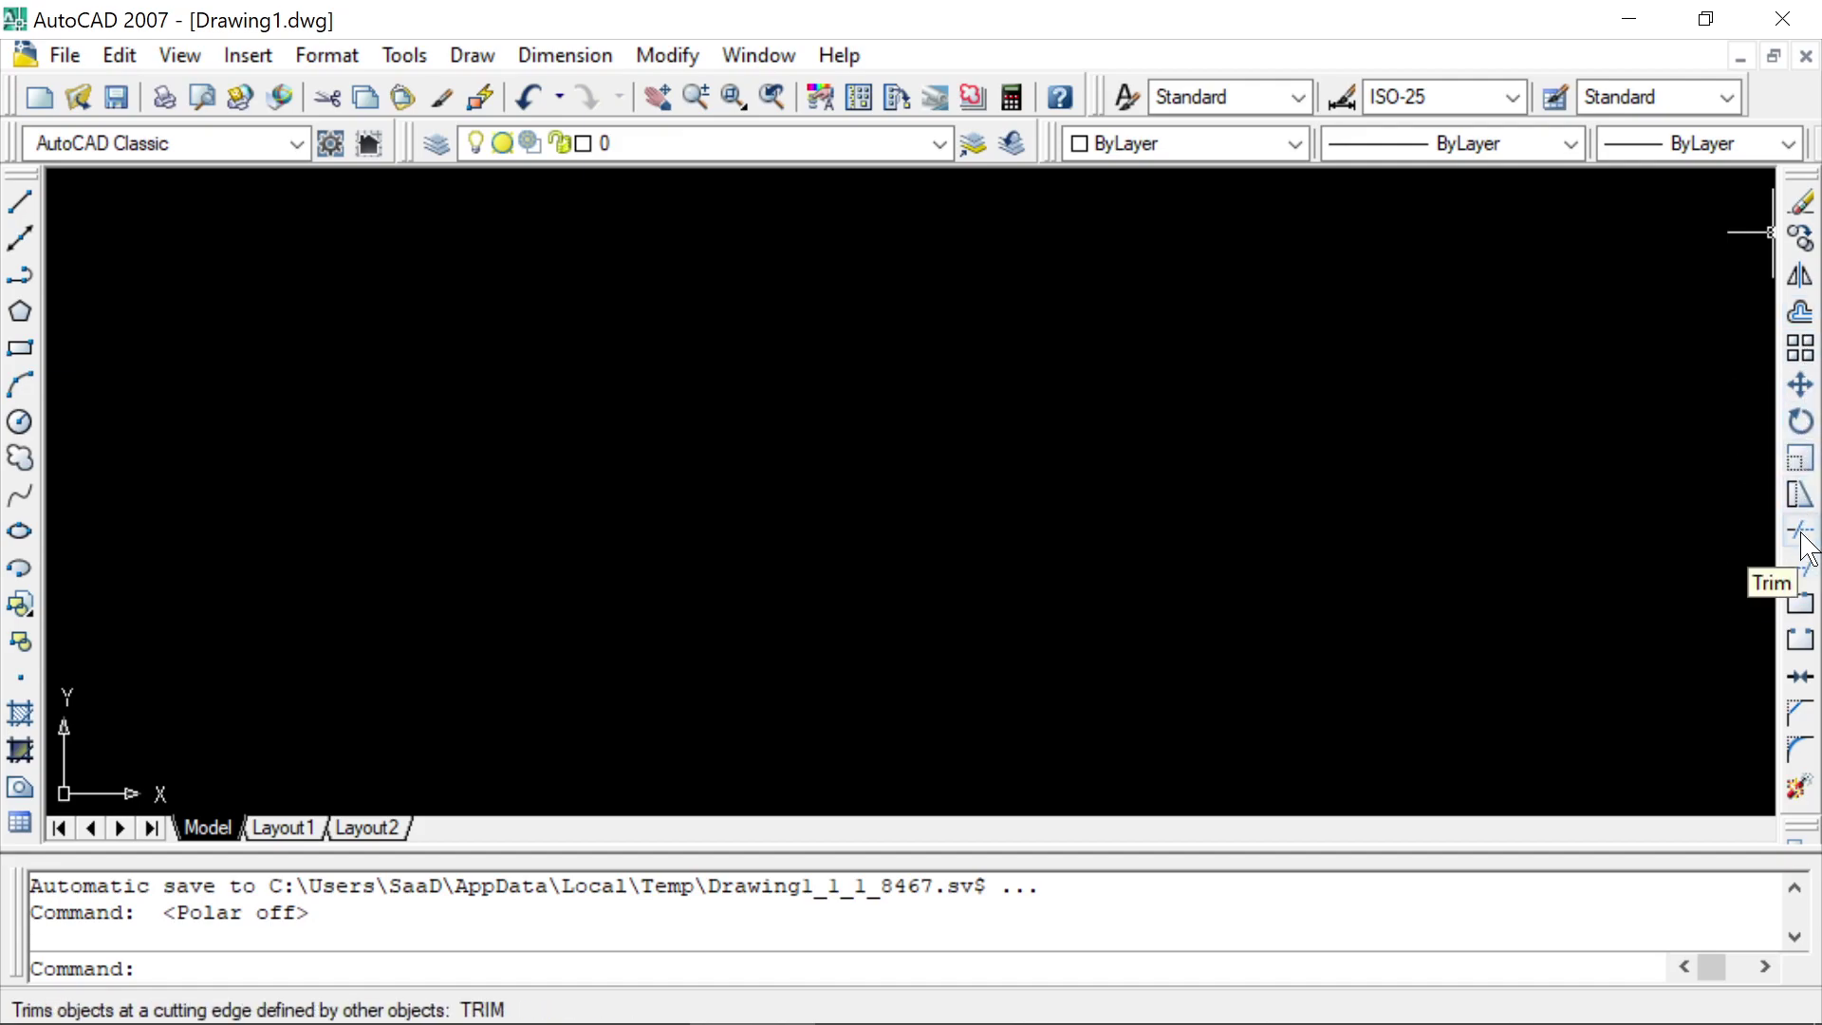
{"action": "key", "text": "F4"}
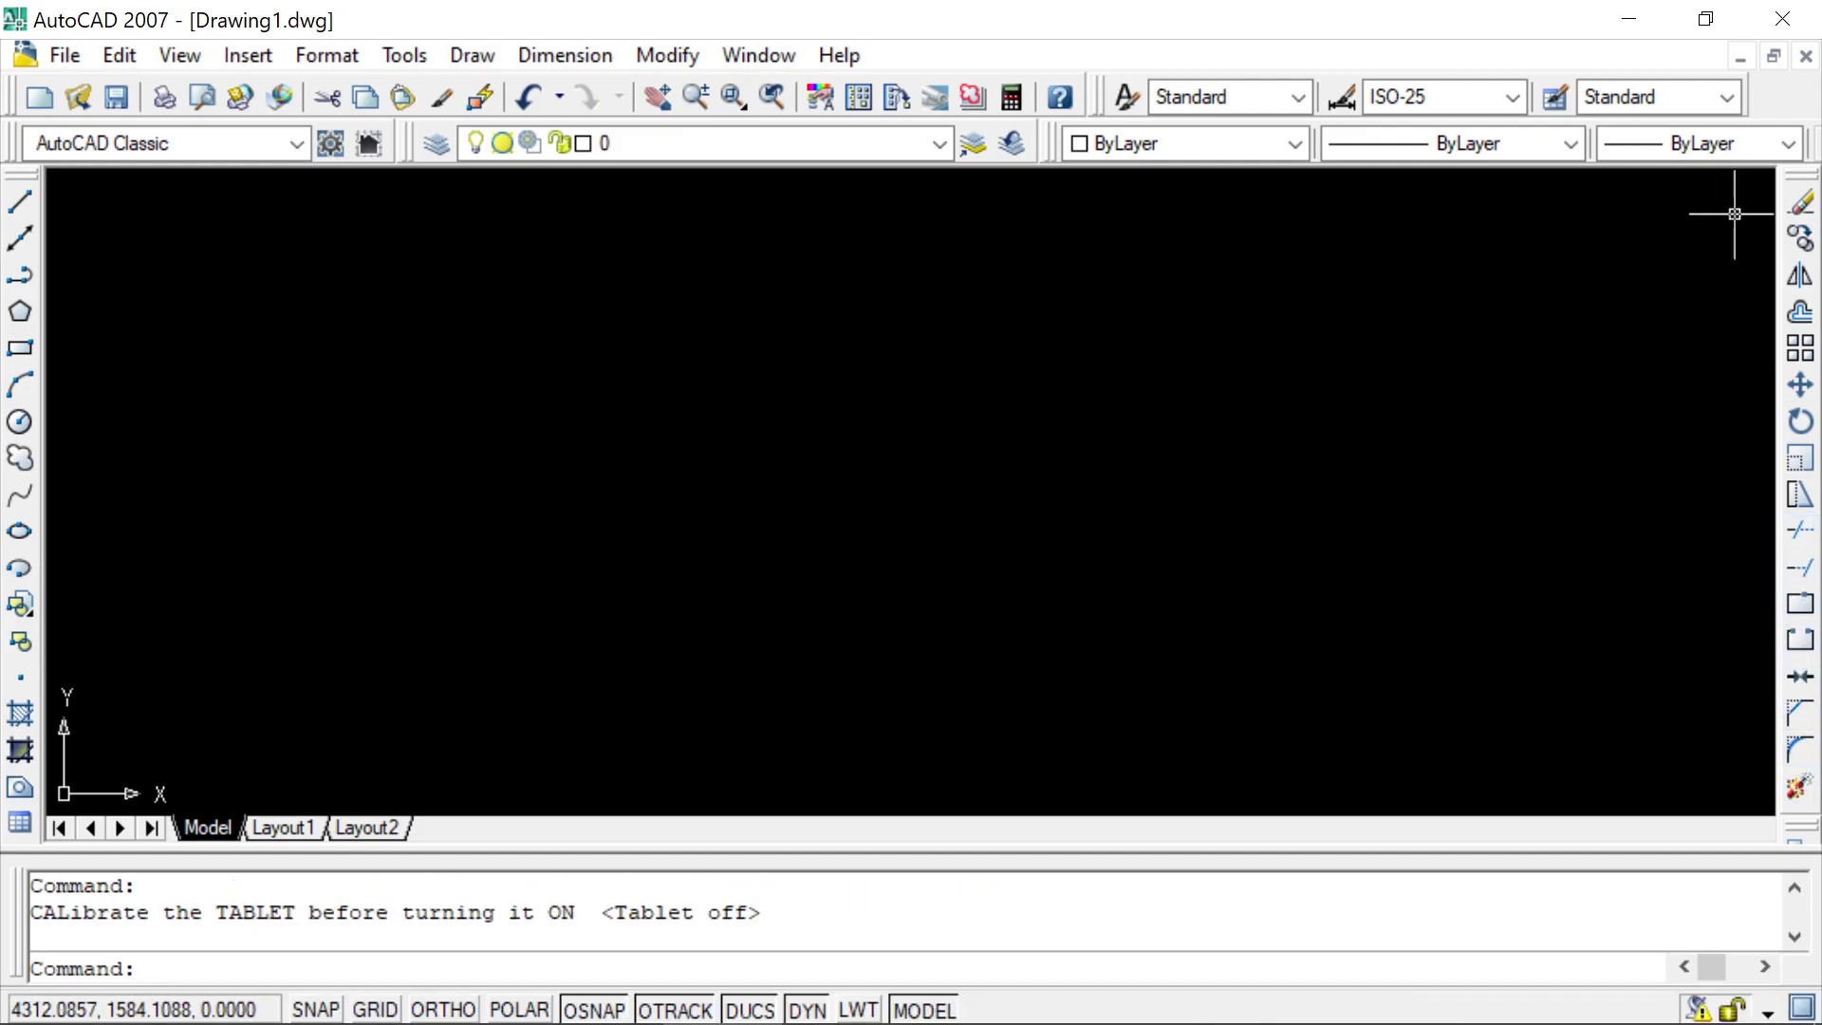
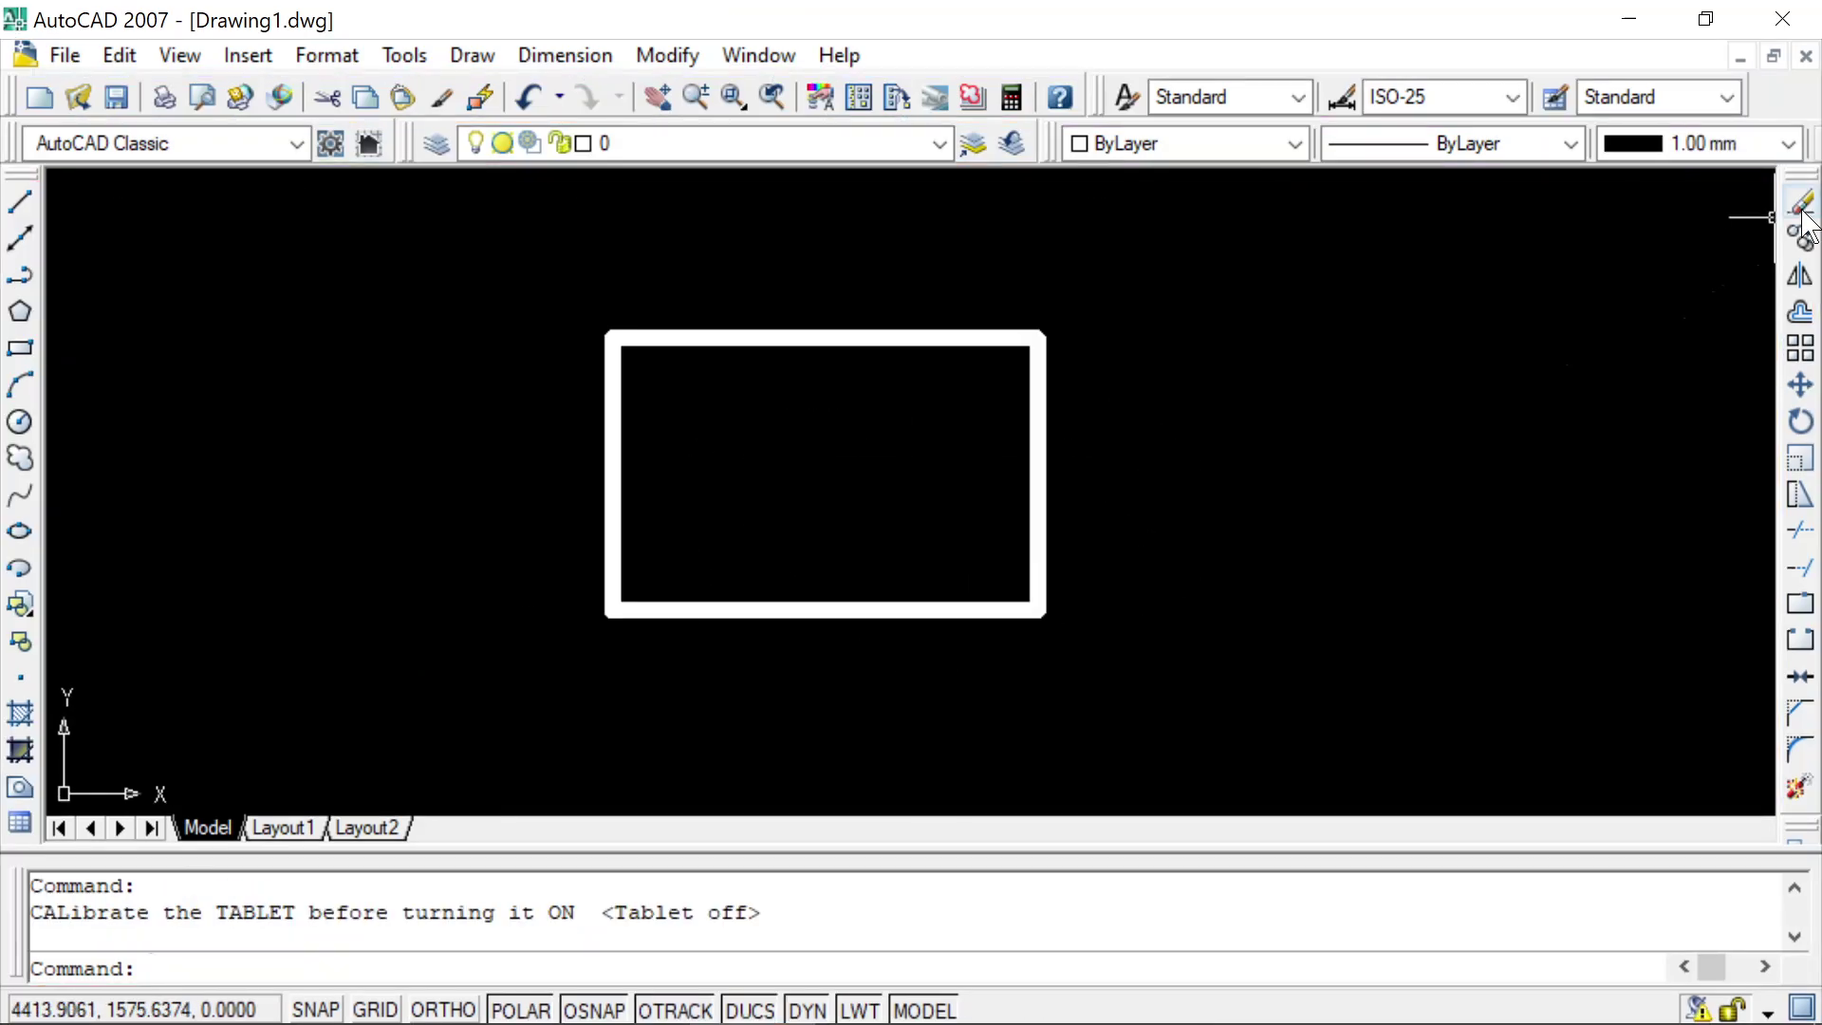
Erase the thick rectangle with a single pick, leaving Drawing1 empty
{"action": "left_click", "coordinate": [1800, 202]}
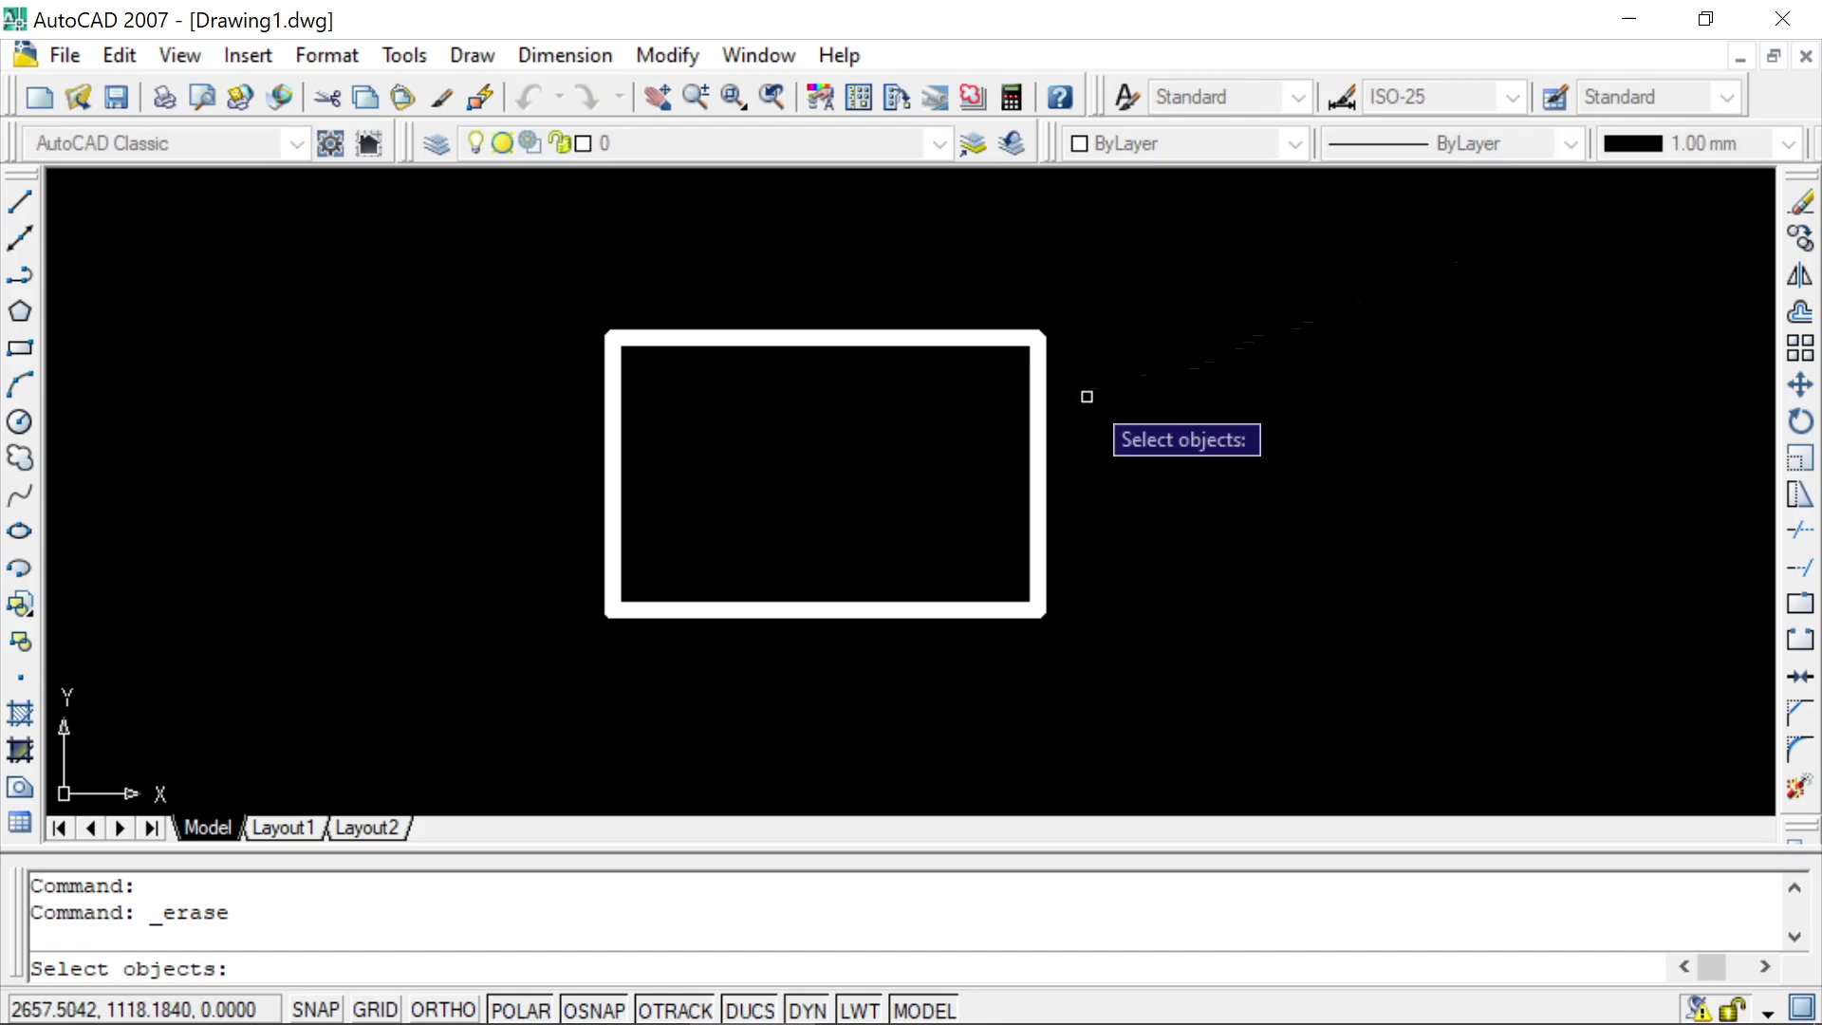
{"action": "left_click", "coordinate": [1035, 419]}
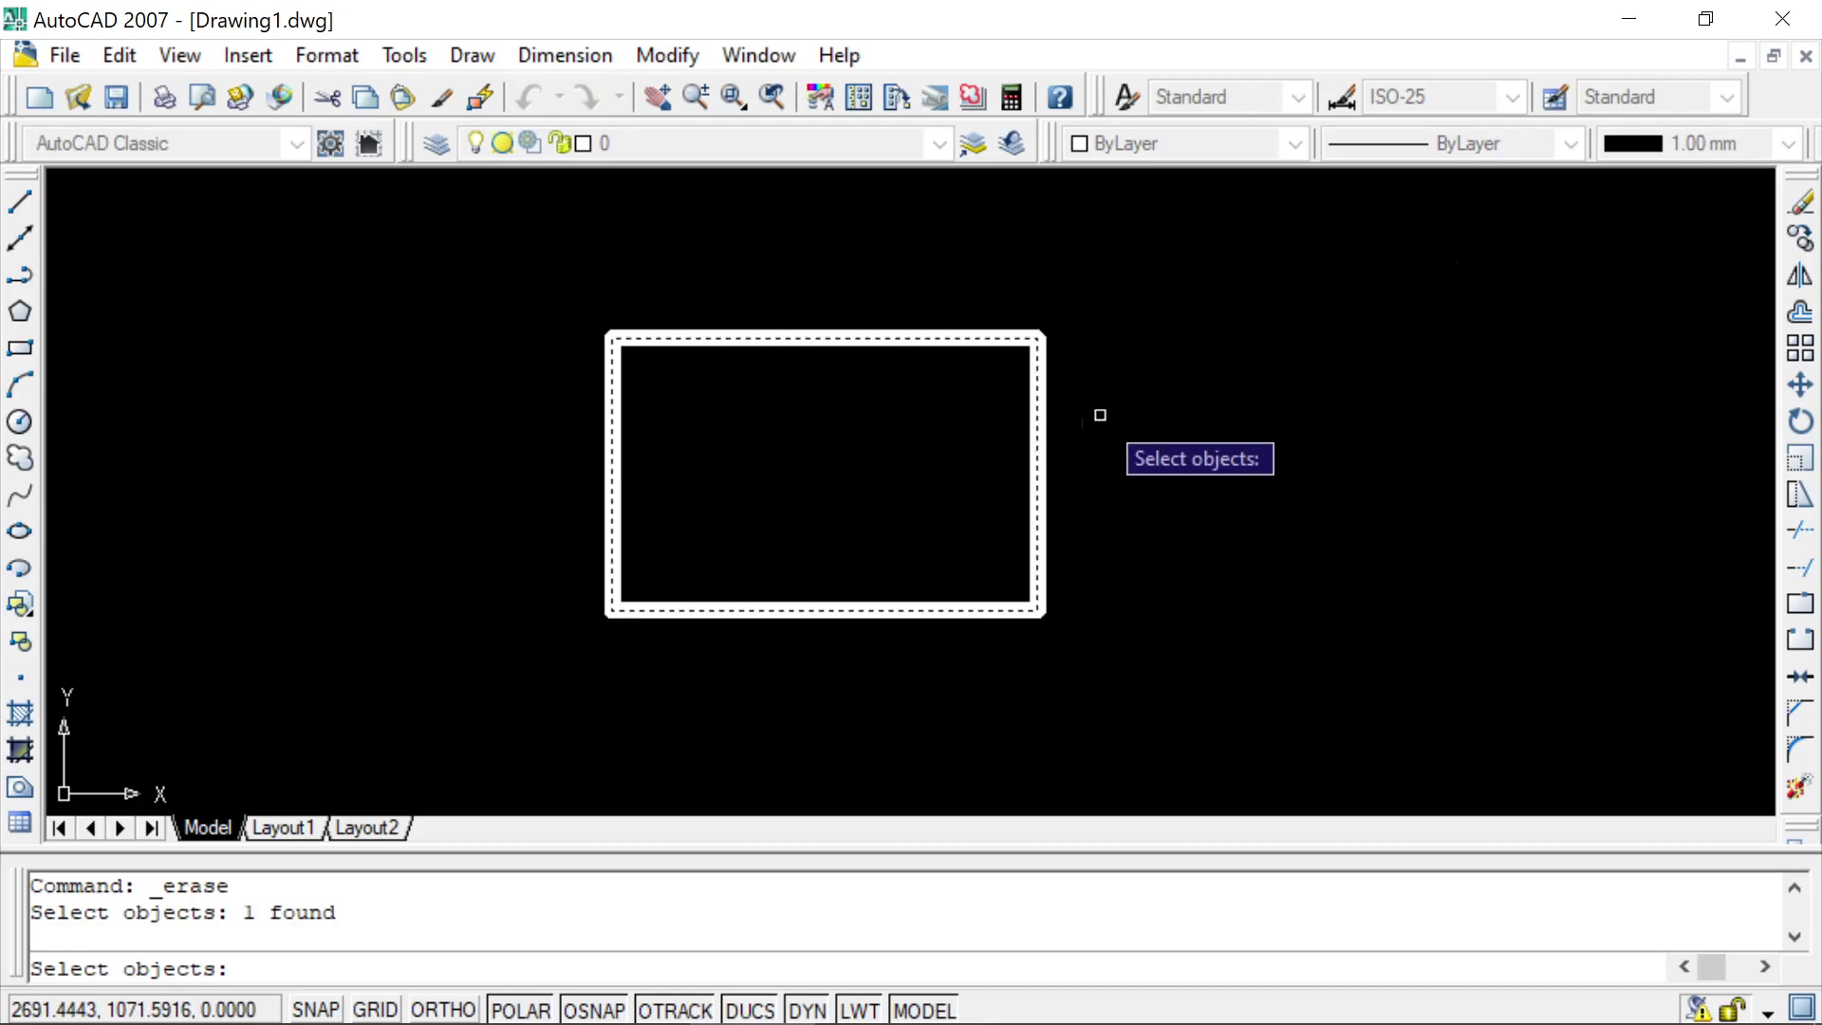
{"action": "key", "text": "Return"}
{"action": "key", "text": "F4"}
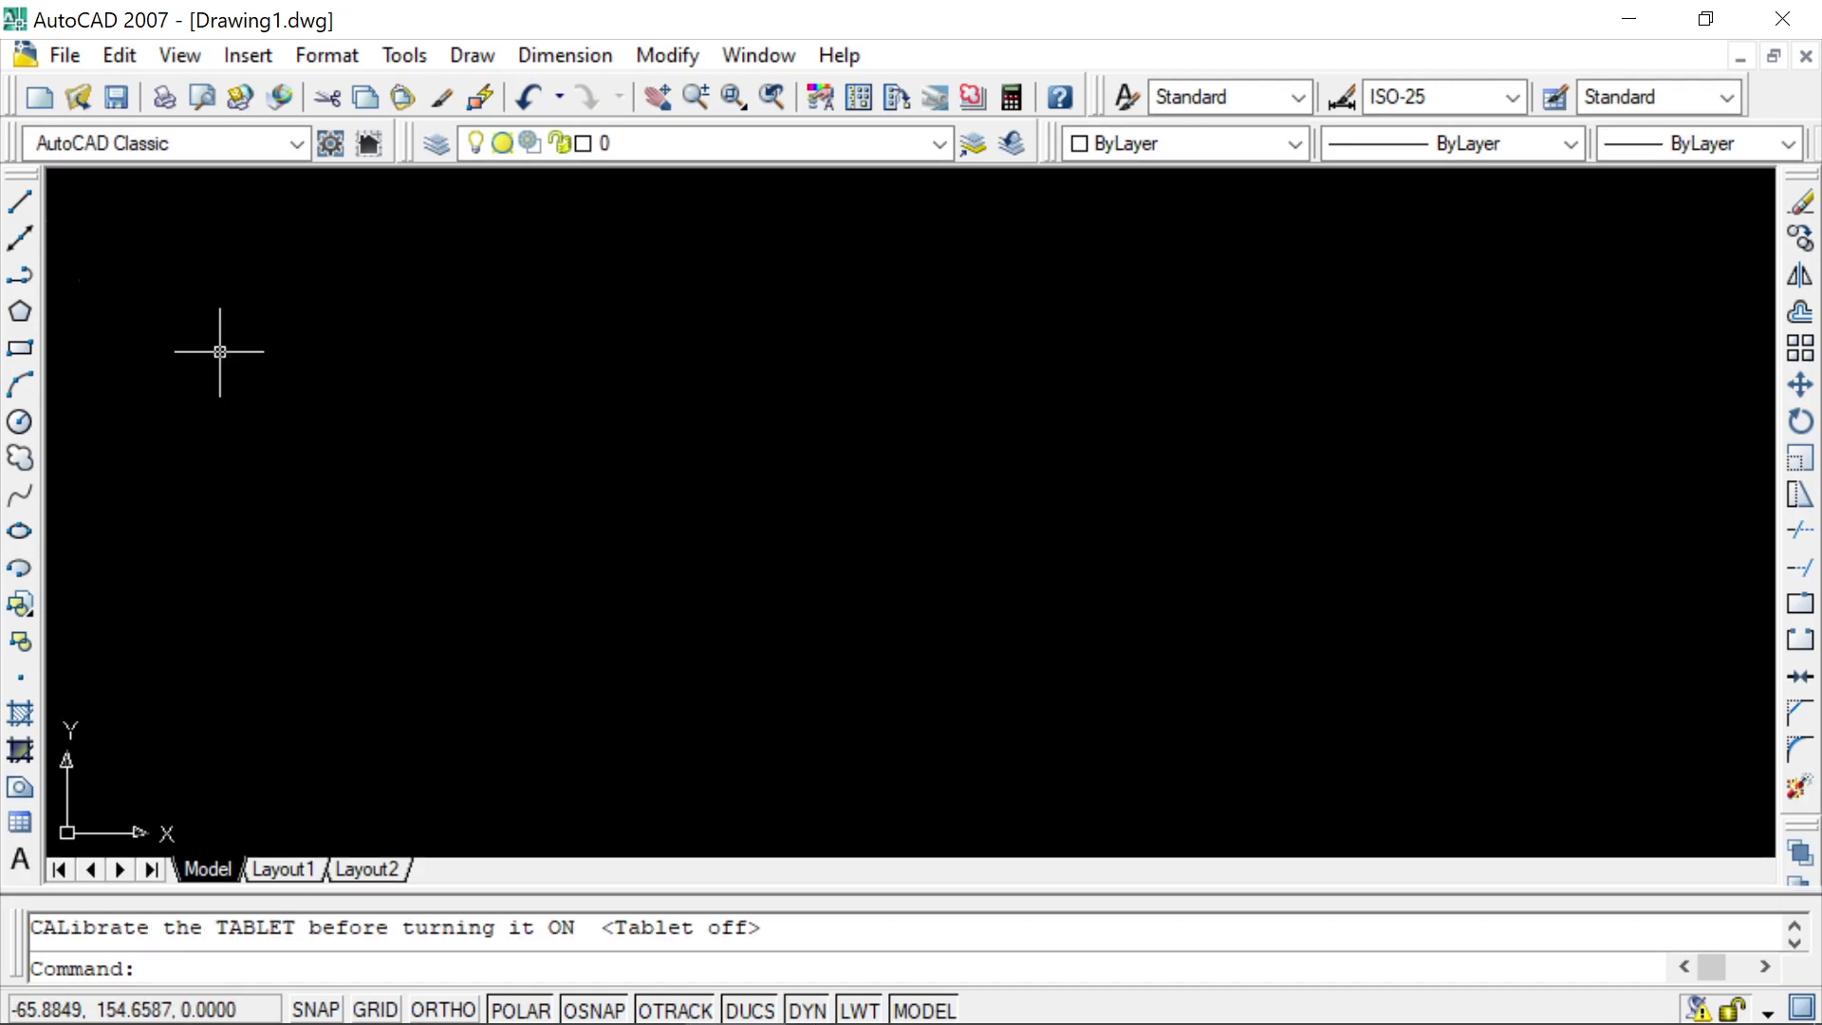
{"action": "left_click", "coordinate": [21, 201]}
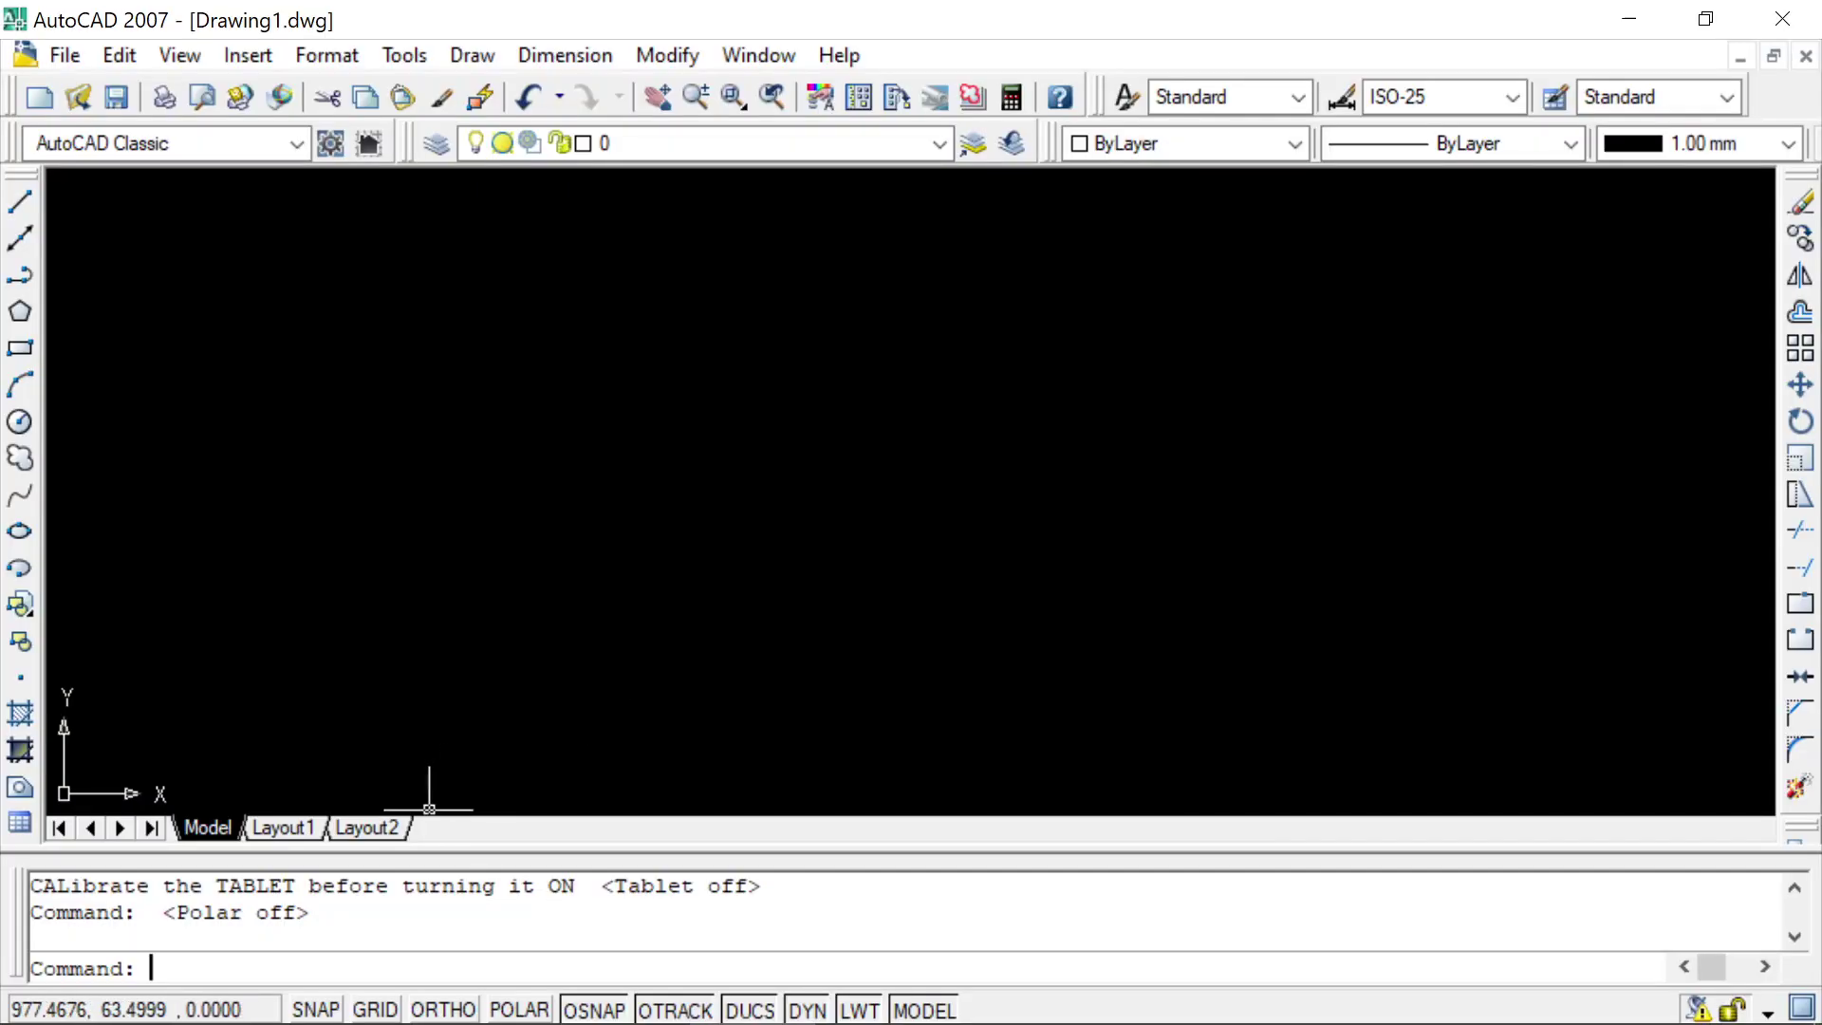
Draw two connected line segments through three picked points with the LINE command
{"action": "type", "text": "INE"}
{"action": "key", "text": "Return"}
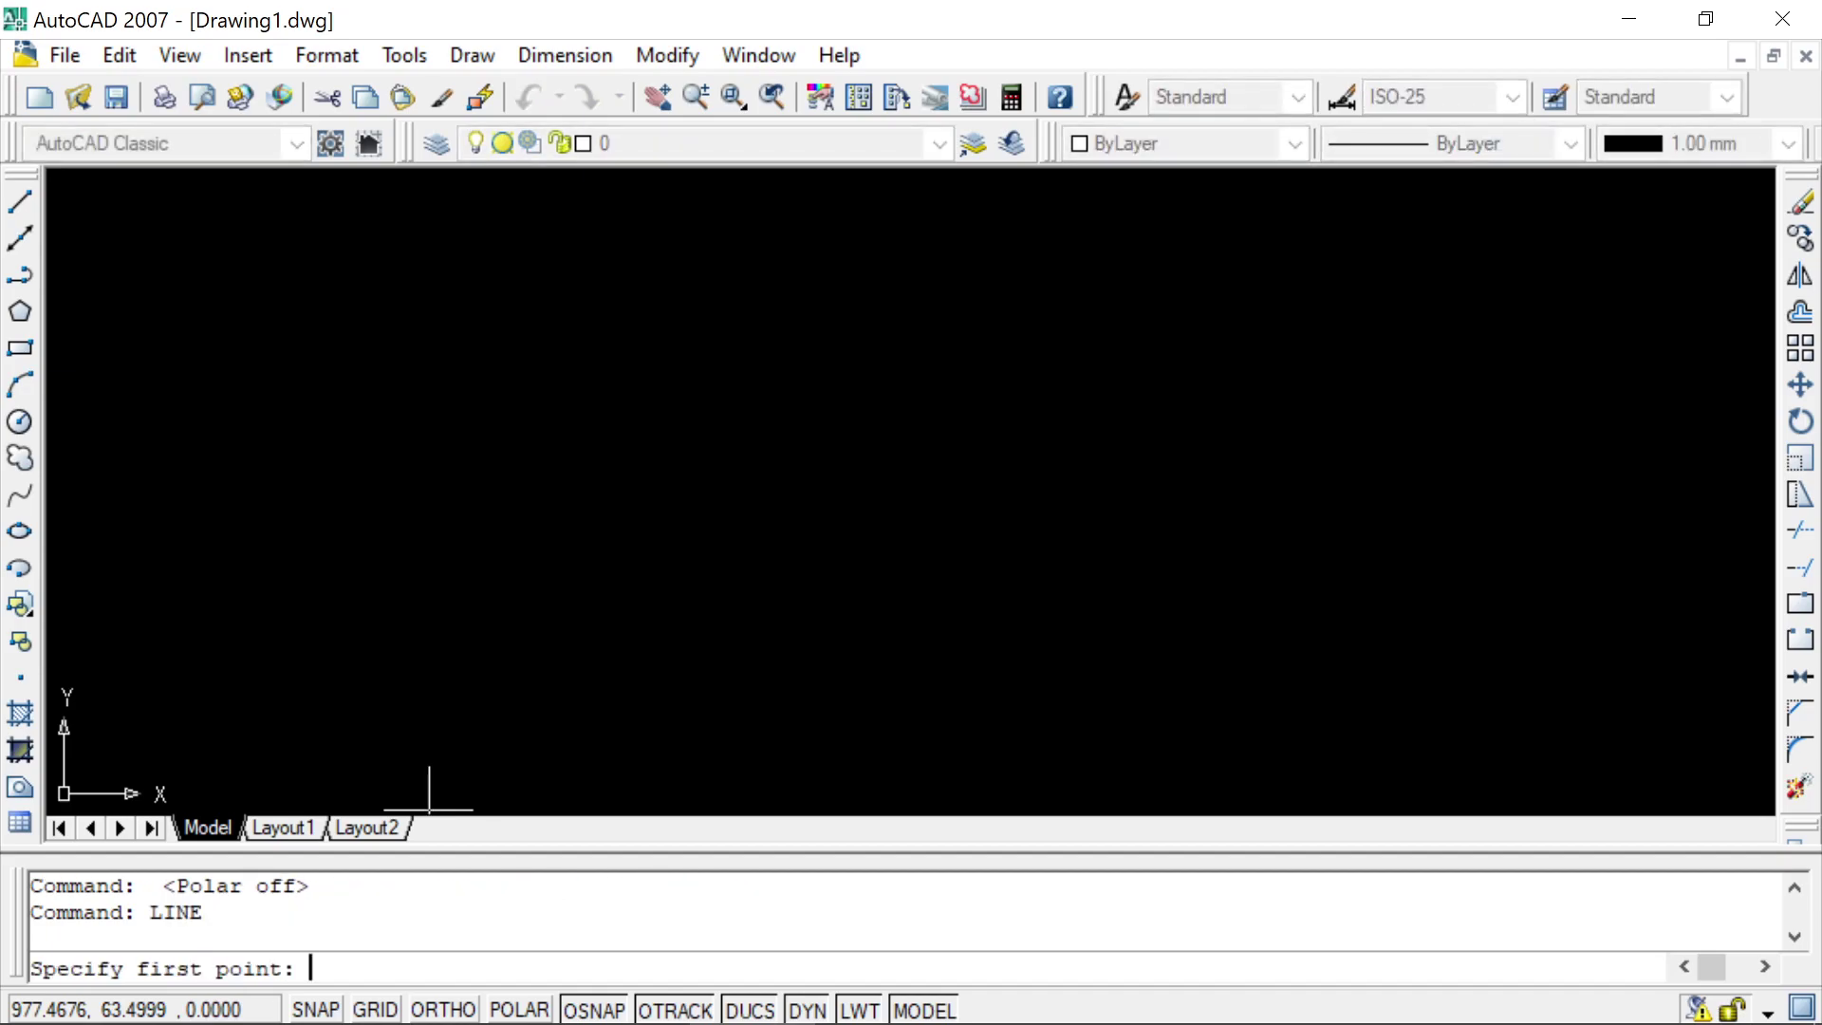
{"action": "left_click", "coordinate": [502, 480]}
{"action": "left_click", "coordinate": [998, 603]}
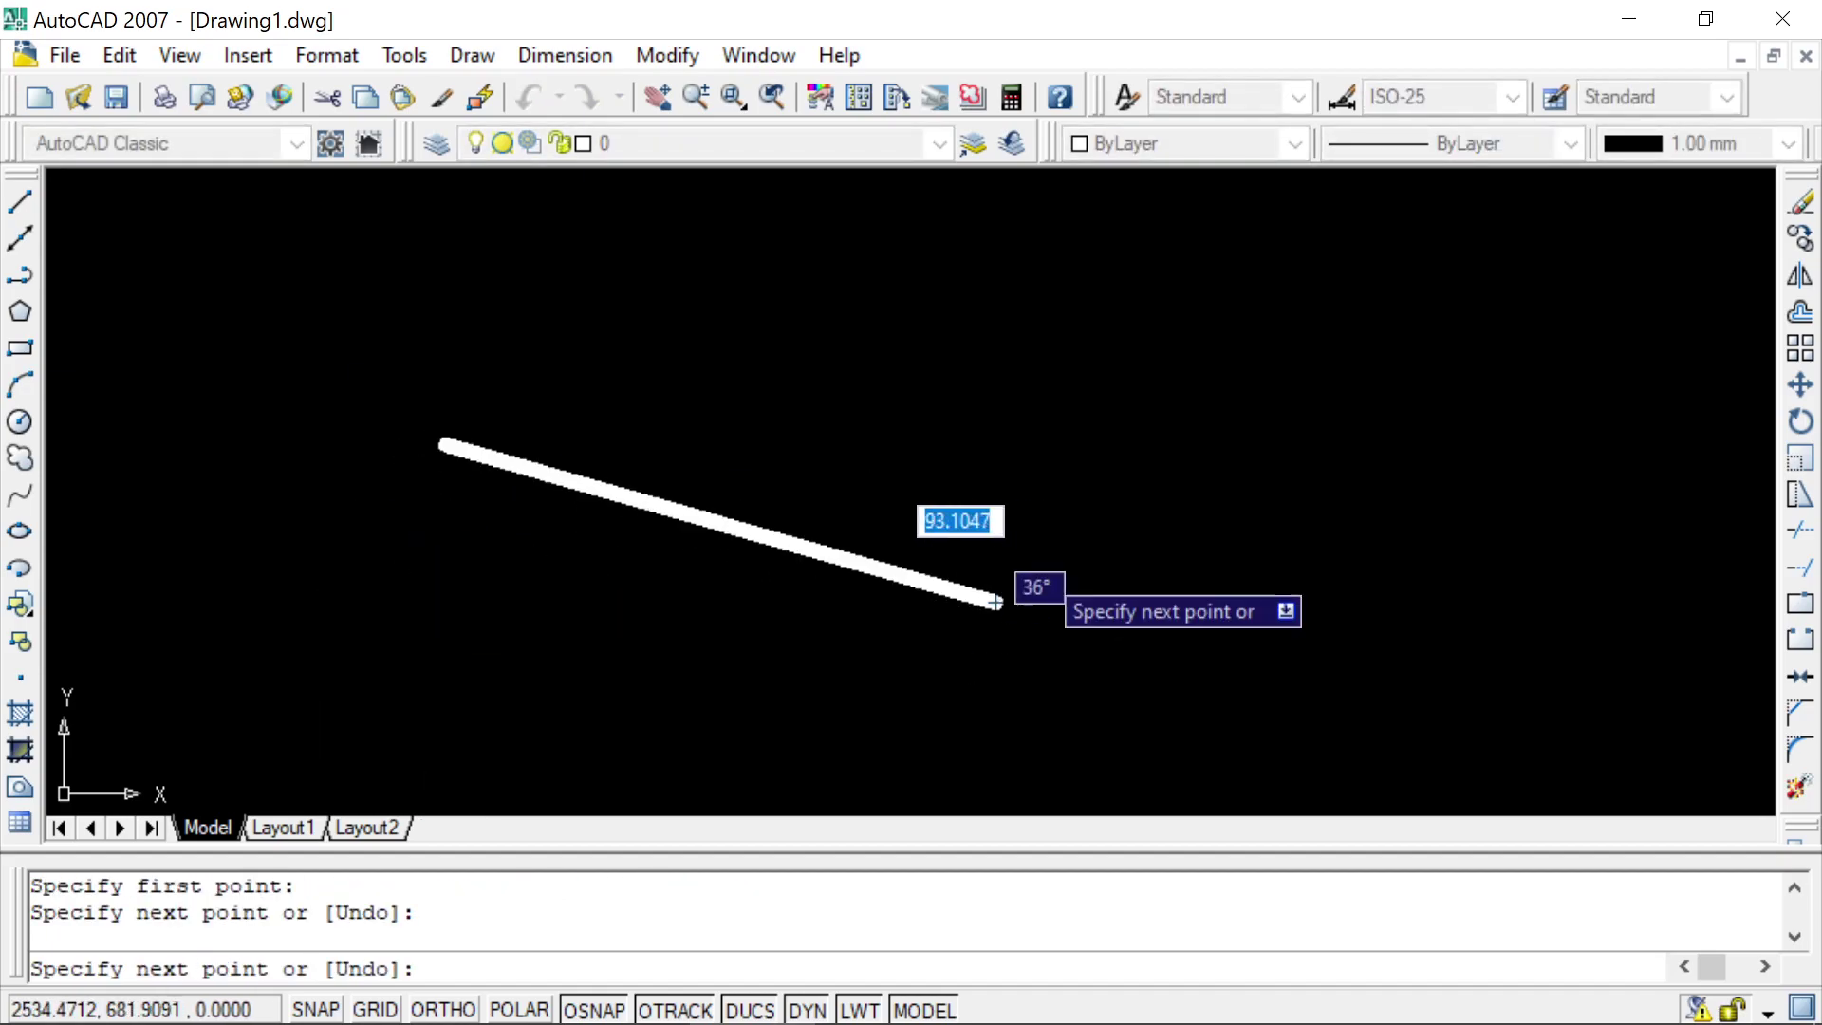
{"action": "left_click", "coordinate": [1022, 389]}
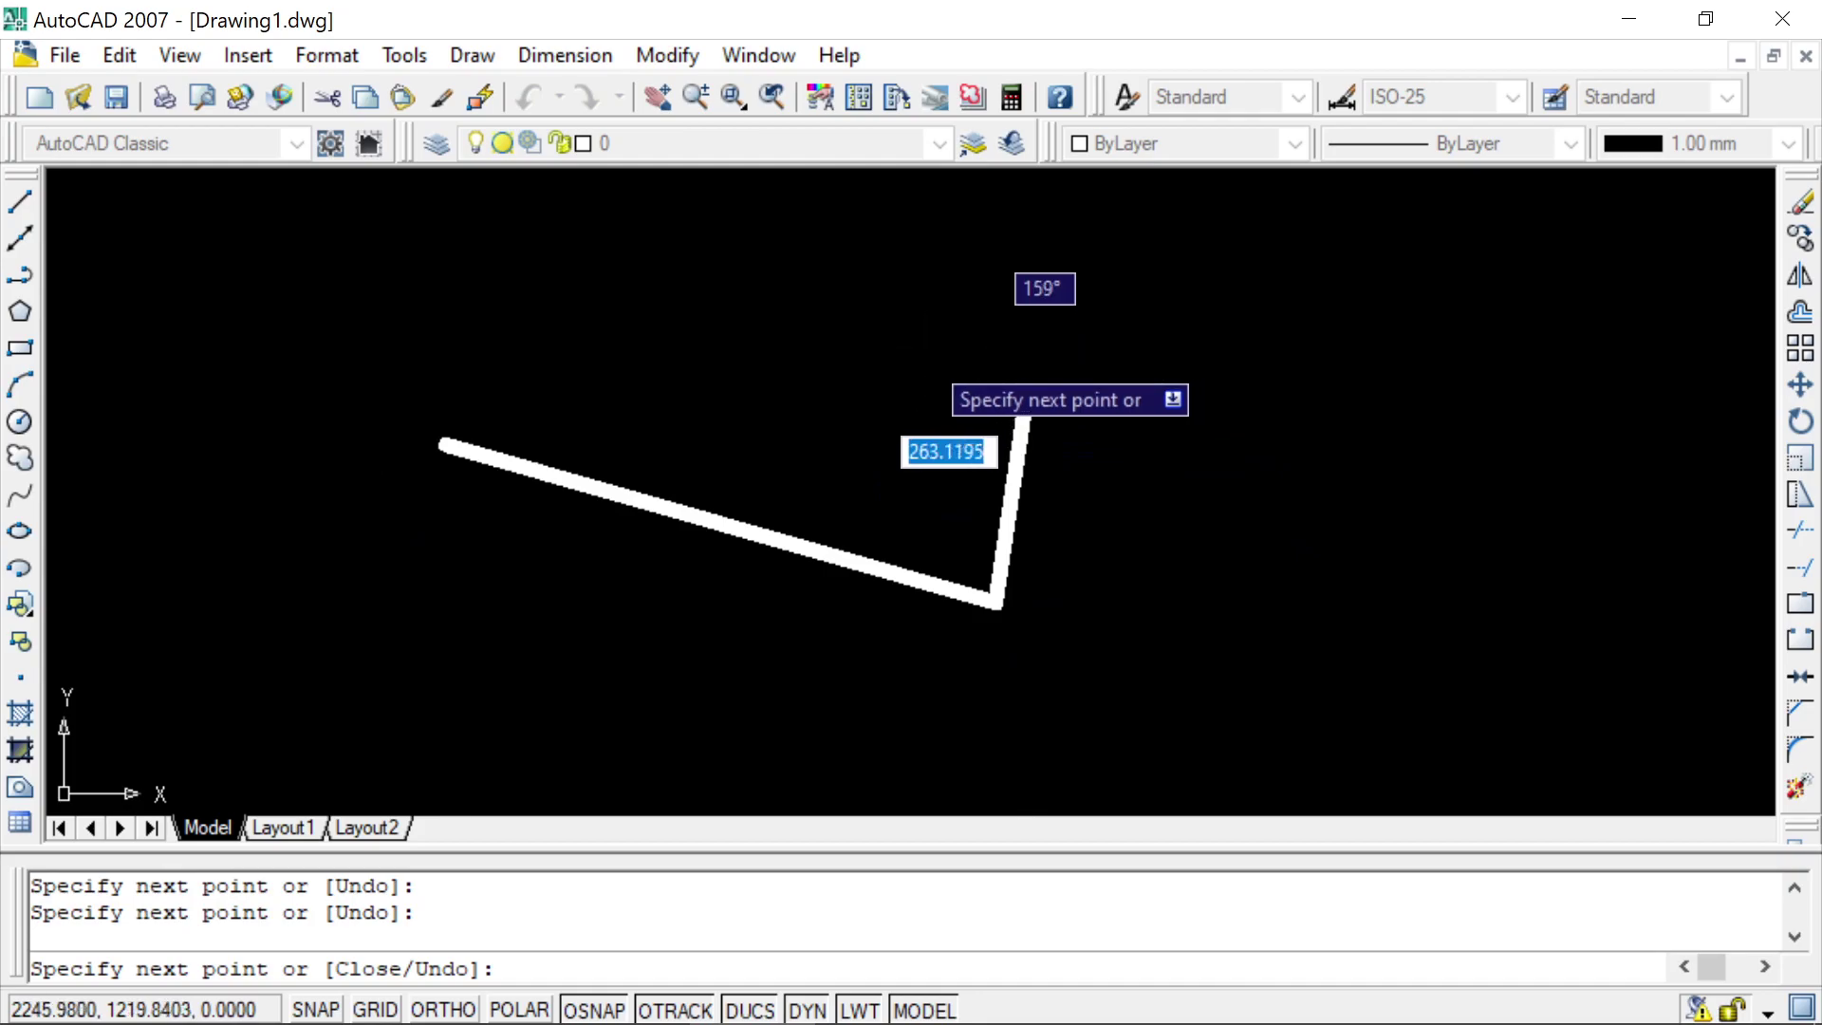
{"action": "key", "text": "Escape"}
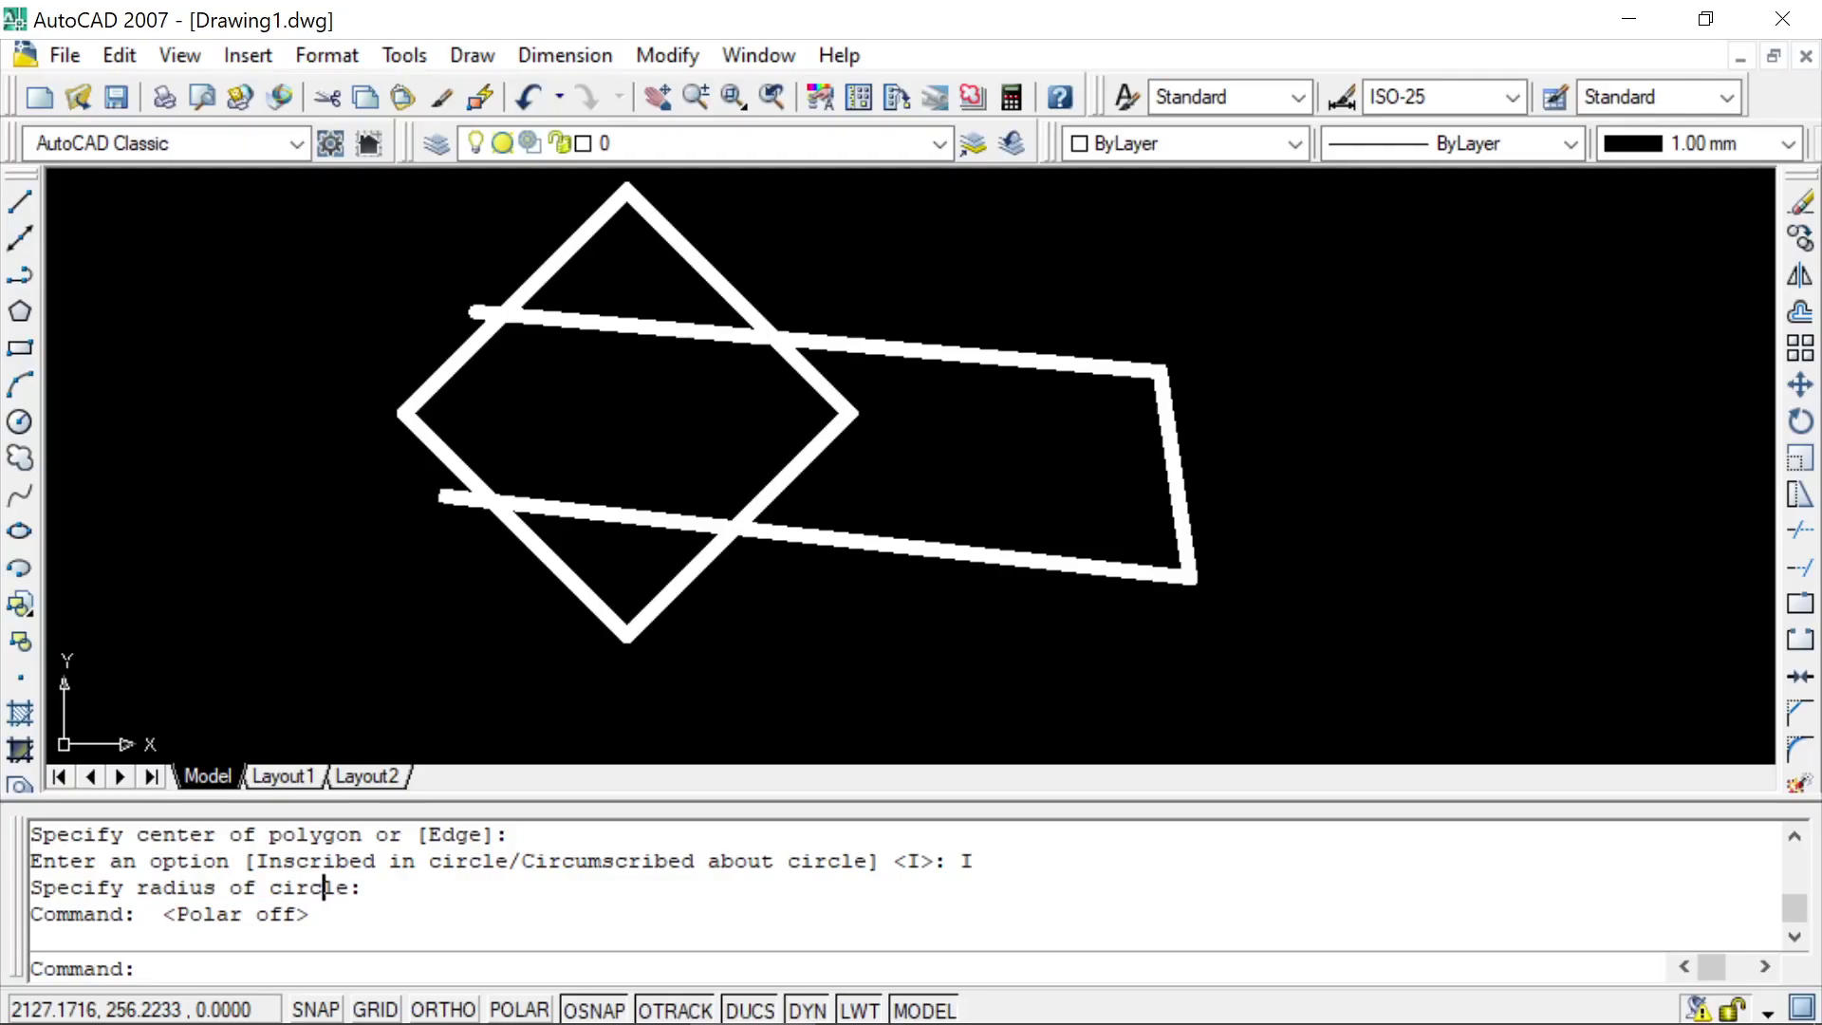
Review the command history, highlighting the polygon, line and erase entries
{"action": "left_click_drag", "start_coordinate": [364, 887], "coordinate": [29, 887]}
{"action": "left_click", "coordinate": [365, 887]}
{"action": "scroll", "coordinate": [365, 887], "scroll_direction": "up", "scroll_amount": 1}
{"action": "scroll", "coordinate": [364, 938], "scroll_direction": "up", "scroll_amount": 2}
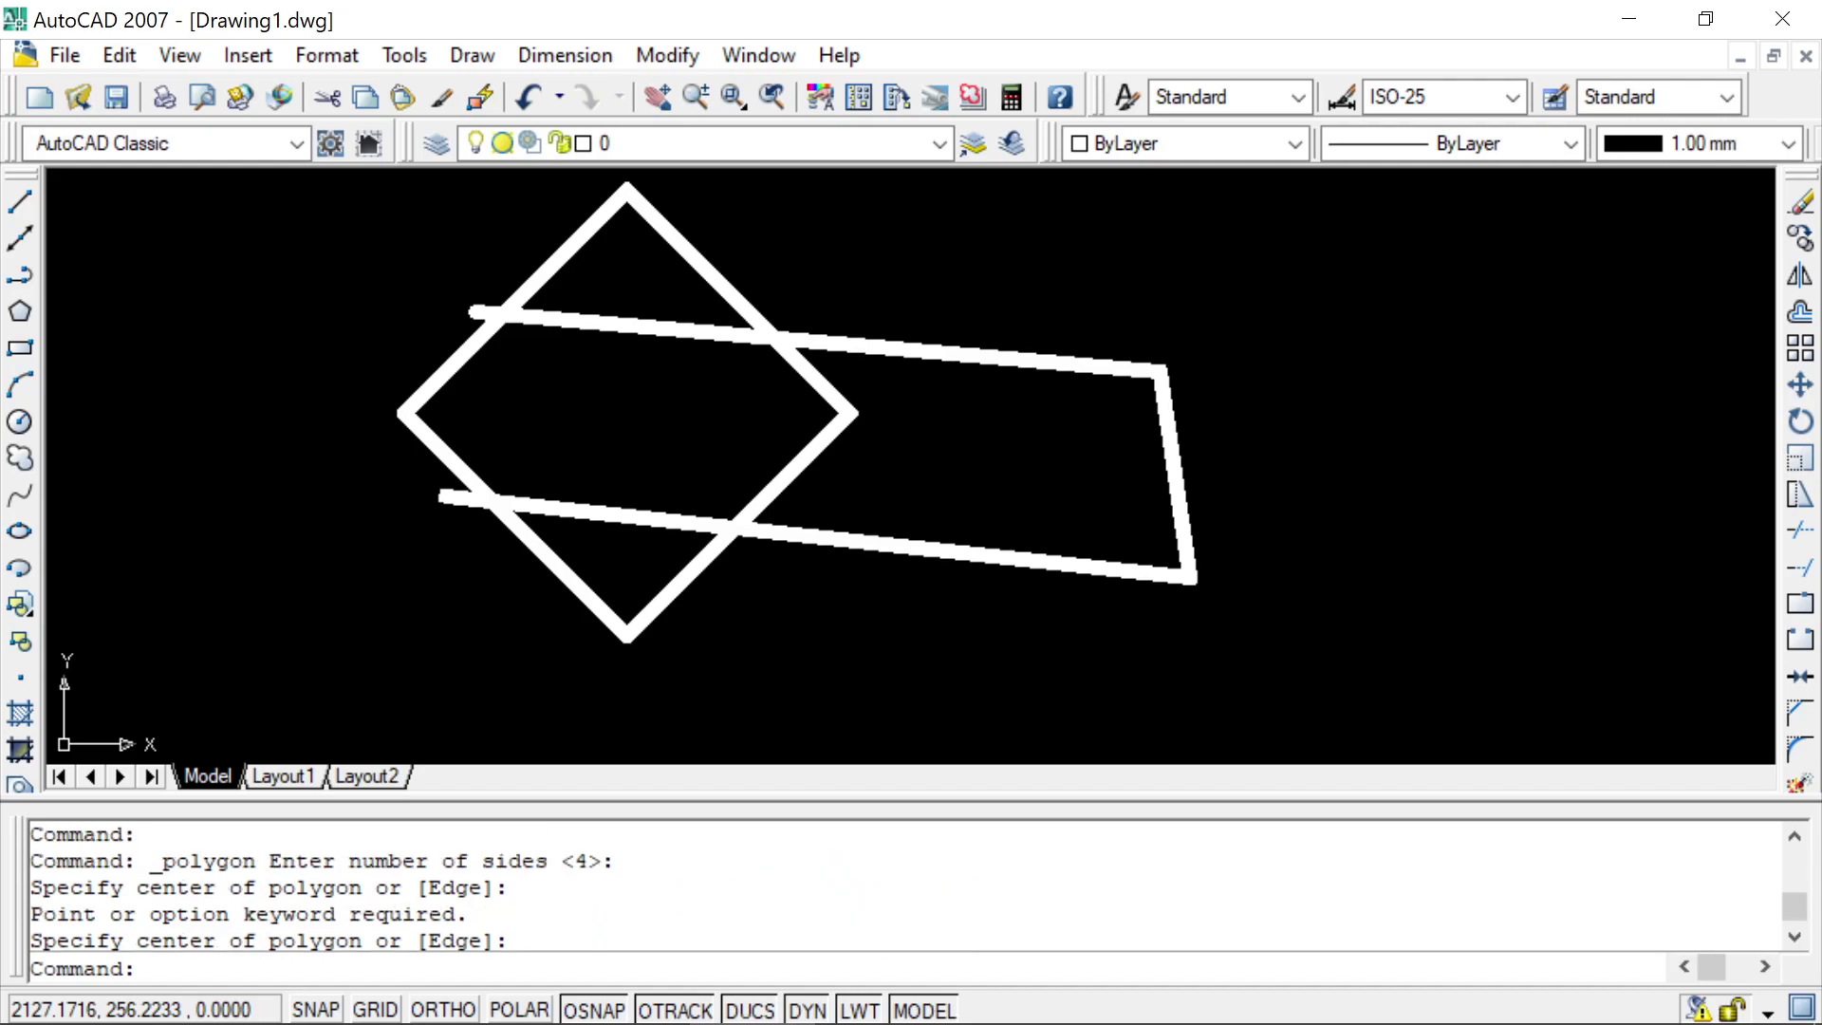
{"action": "left_click_drag", "start_coordinate": [496, 860], "coordinate": [54, 860]}
{"action": "scroll", "coordinate": [470, 911], "scroll_direction": "up", "scroll_amount": 7}
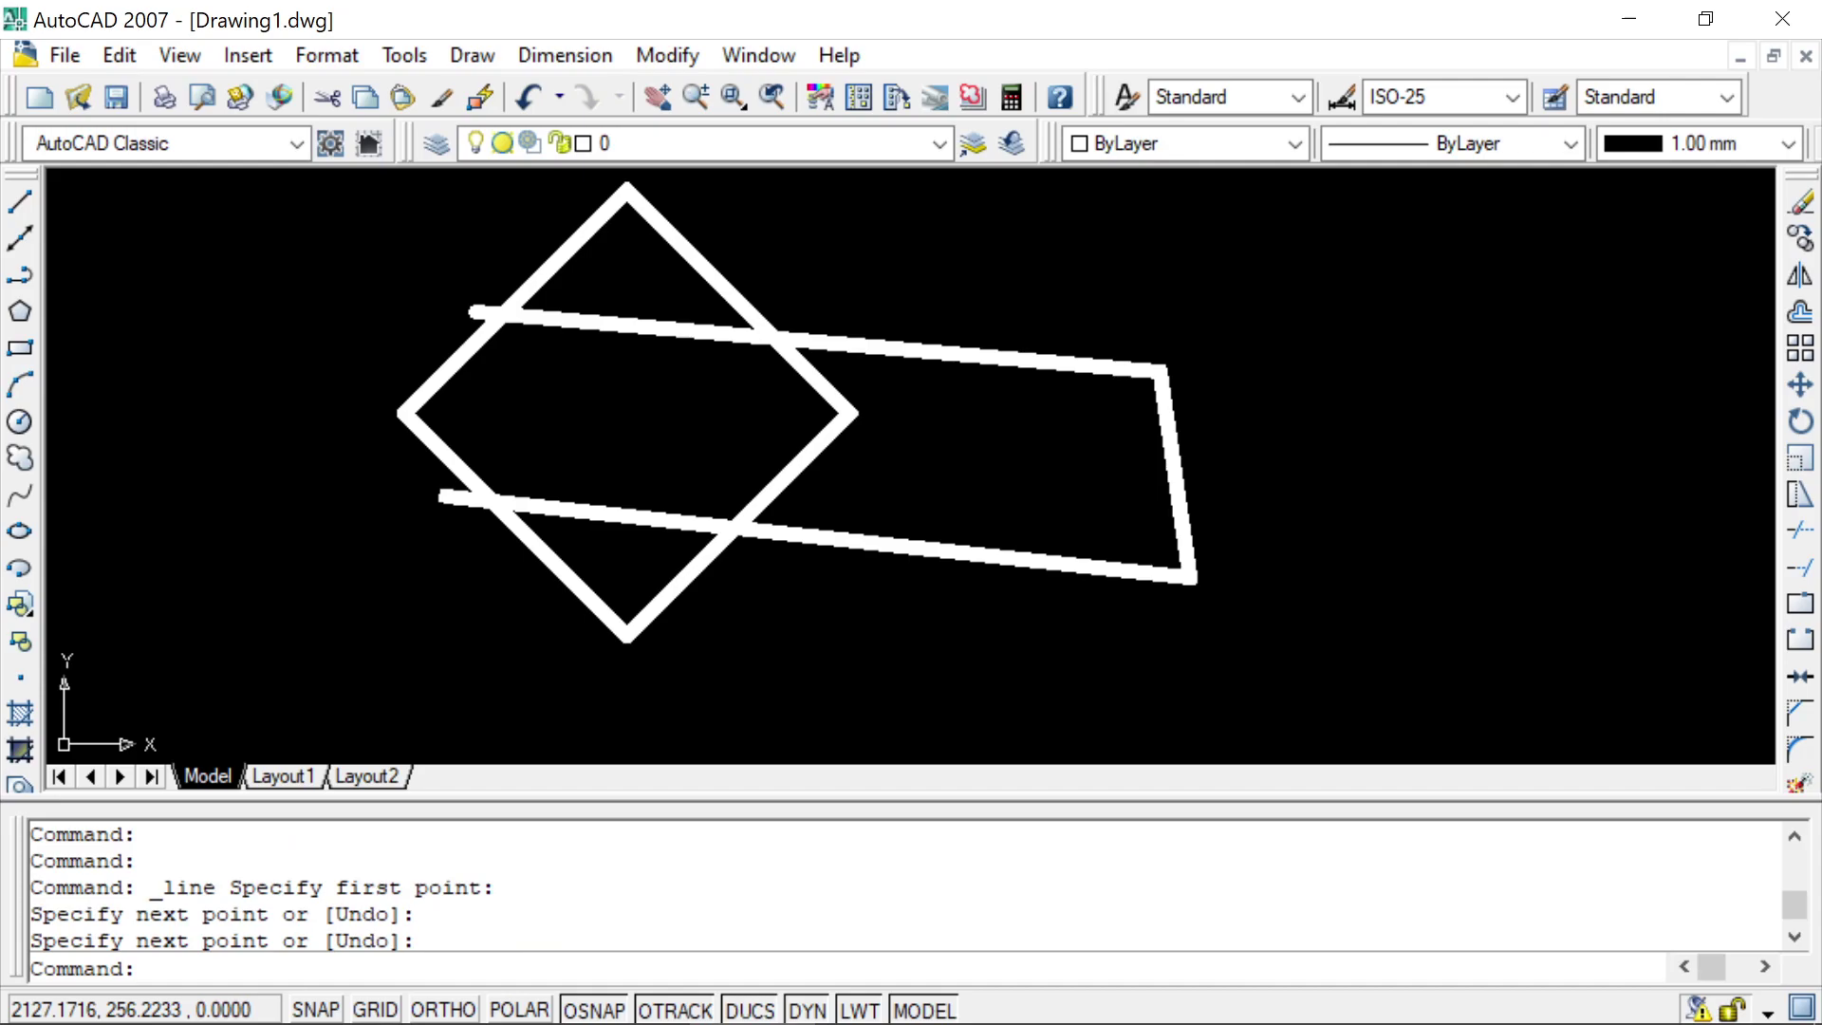
{"action": "left_click_drag", "start_coordinate": [497, 887], "coordinate": [31, 887]}
{"action": "left_click", "coordinate": [495, 887]}
{"action": "left_click_drag", "start_coordinate": [495, 887], "coordinate": [124, 887]}
{"action": "scroll", "coordinate": [124, 911], "scroll_direction": "down", "scroll_amount": 5}
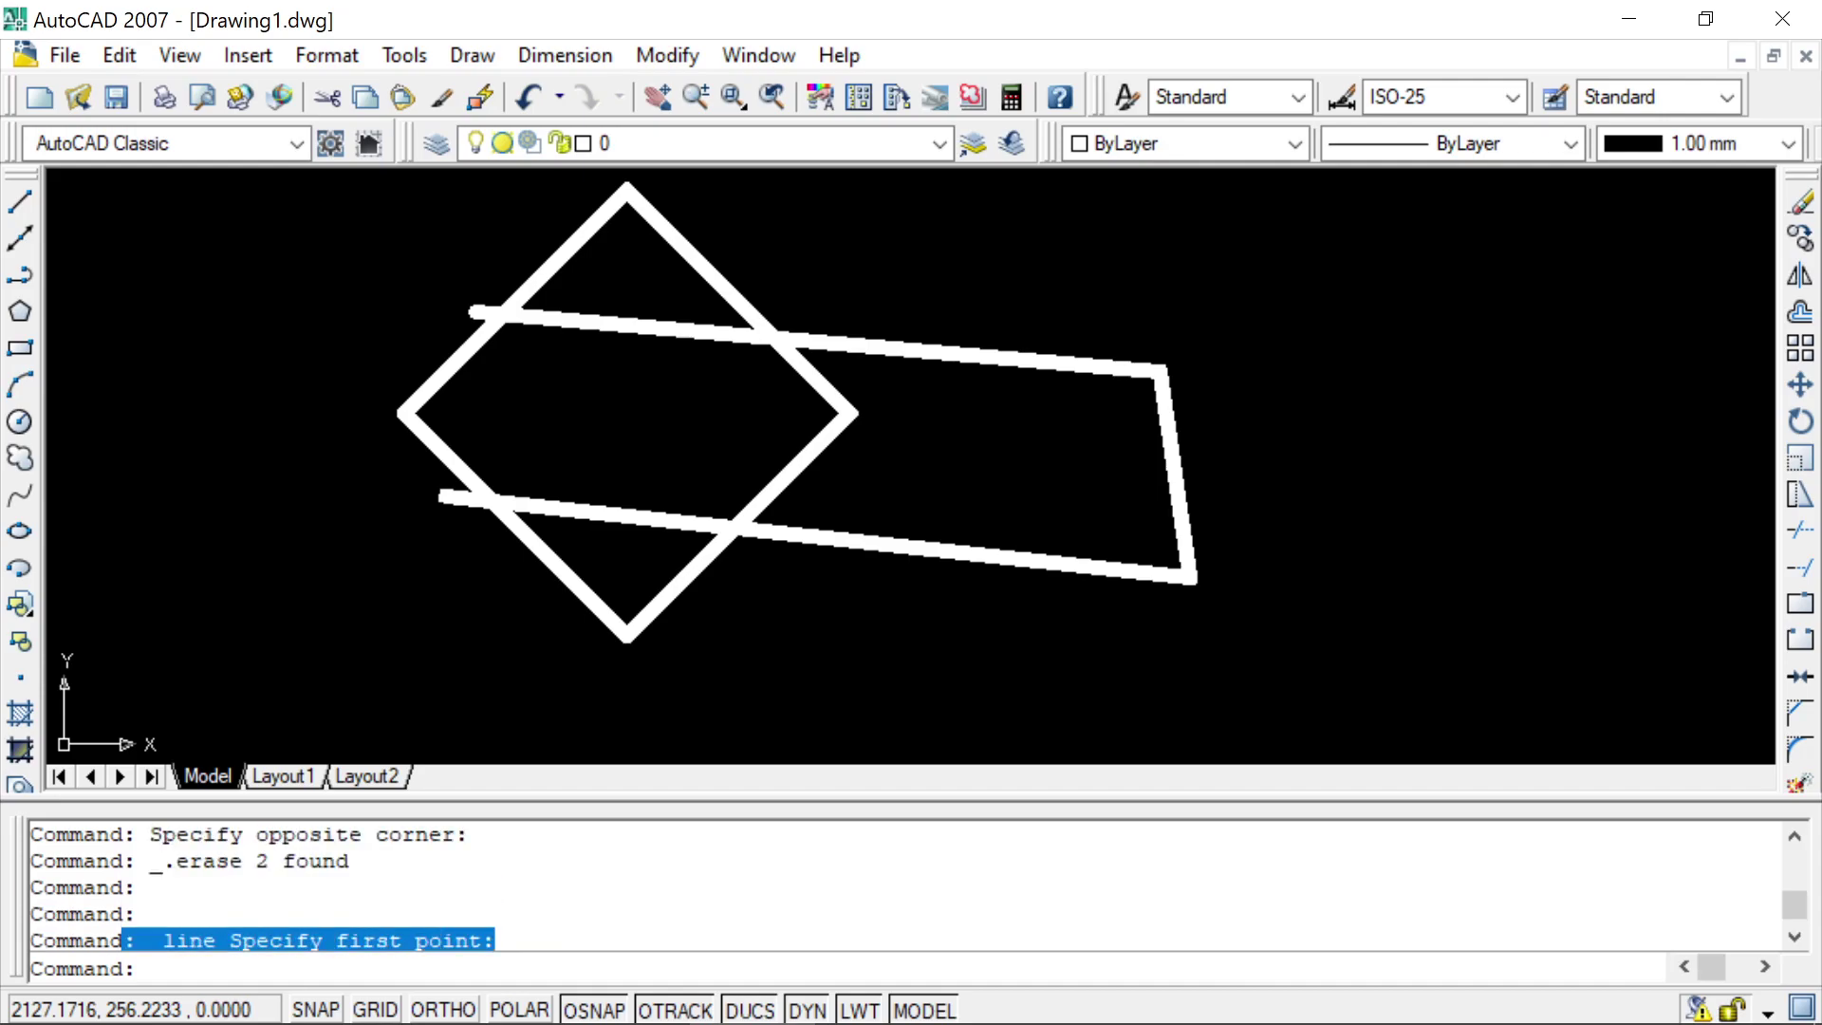
{"action": "left_click", "coordinate": [125, 937]}
{"action": "left_click_drag", "start_coordinate": [350, 914], "coordinate": [95, 914]}
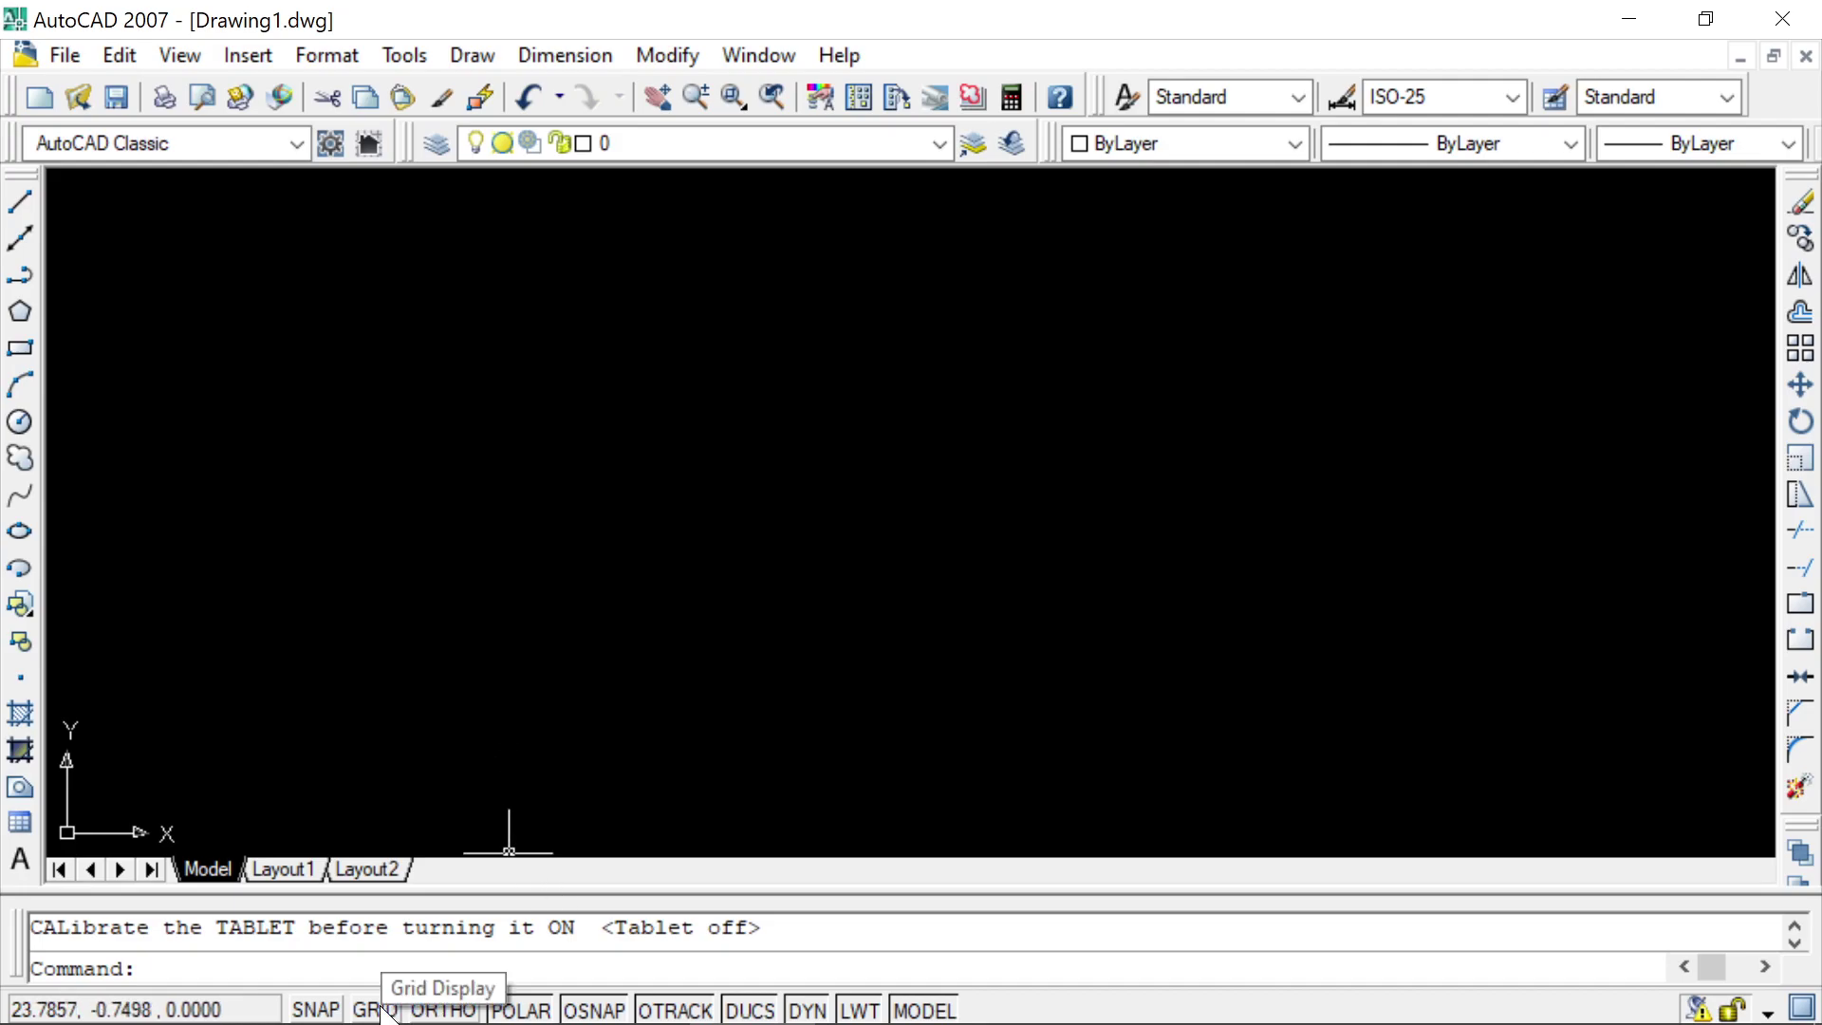
Turn on the dot grid and grid snap, then display the ACAD toolbar list
{"action": "left_click", "coordinate": [376, 1009]}
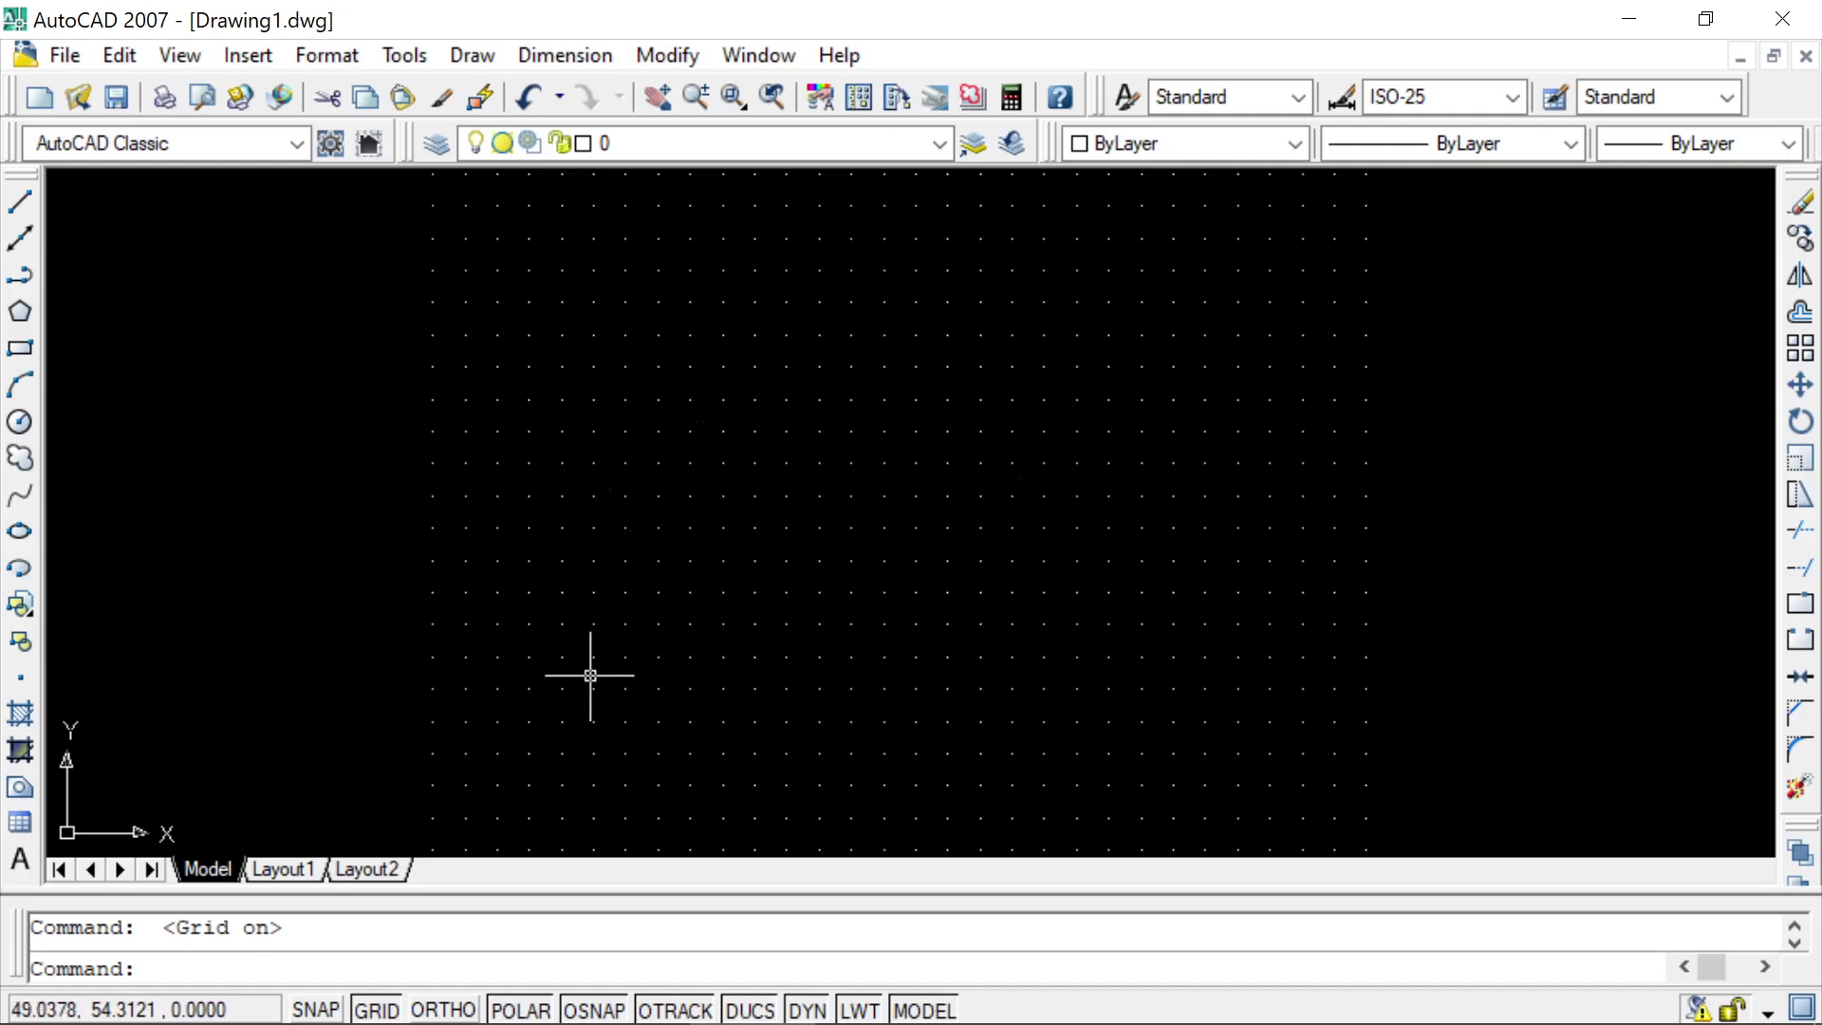
{"action": "left_click", "coordinate": [325, 1009]}
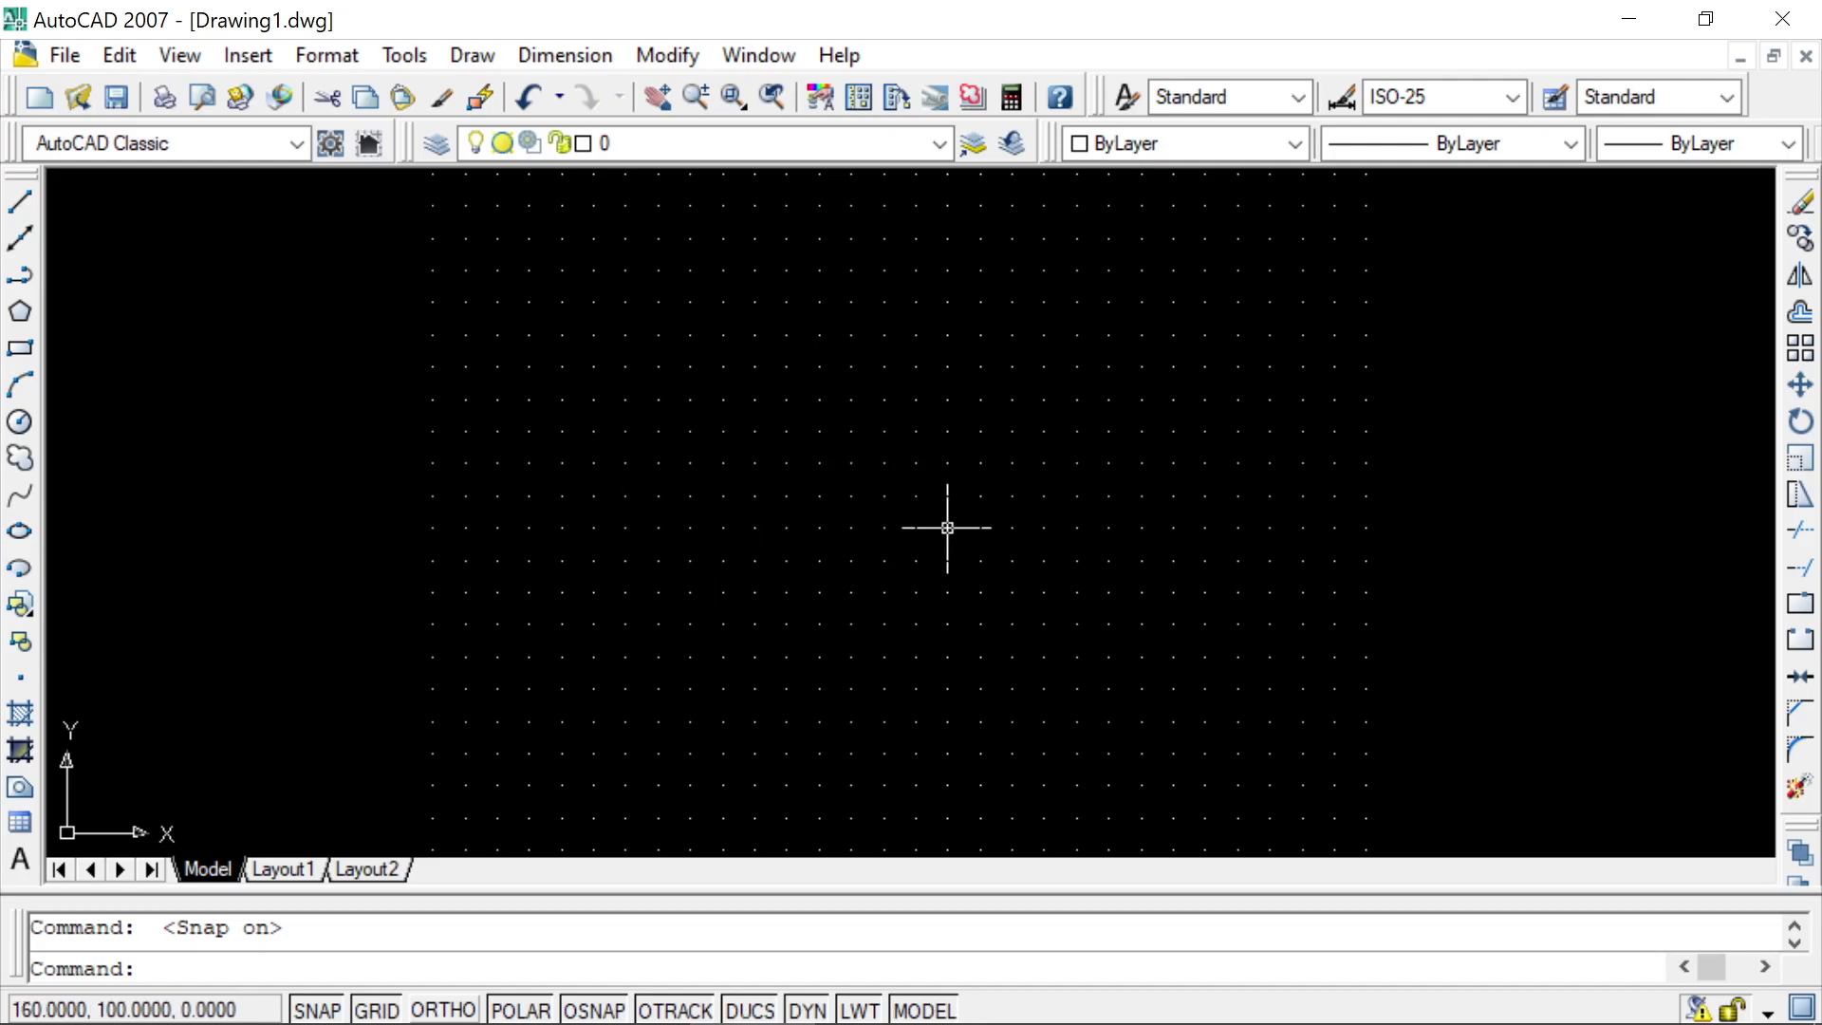
{"action": "key", "text": "F4"}
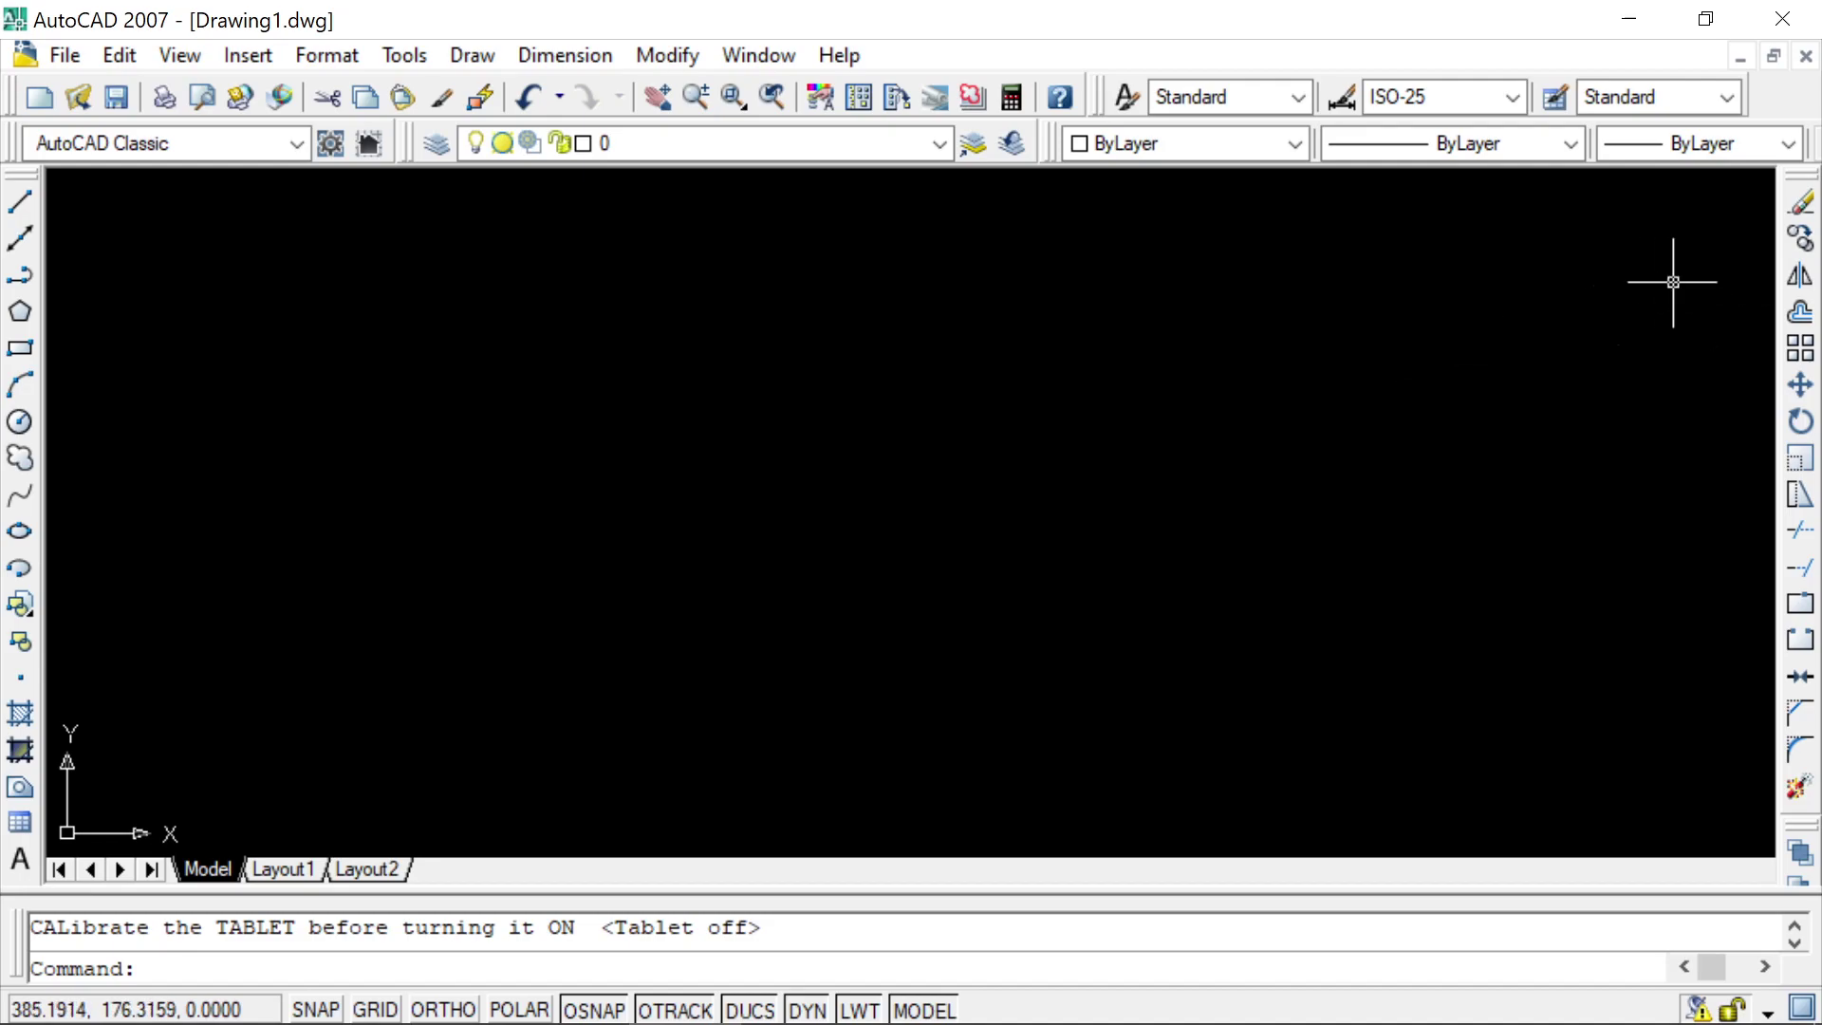
{"action": "right_click", "coordinate": [1770, 100]}
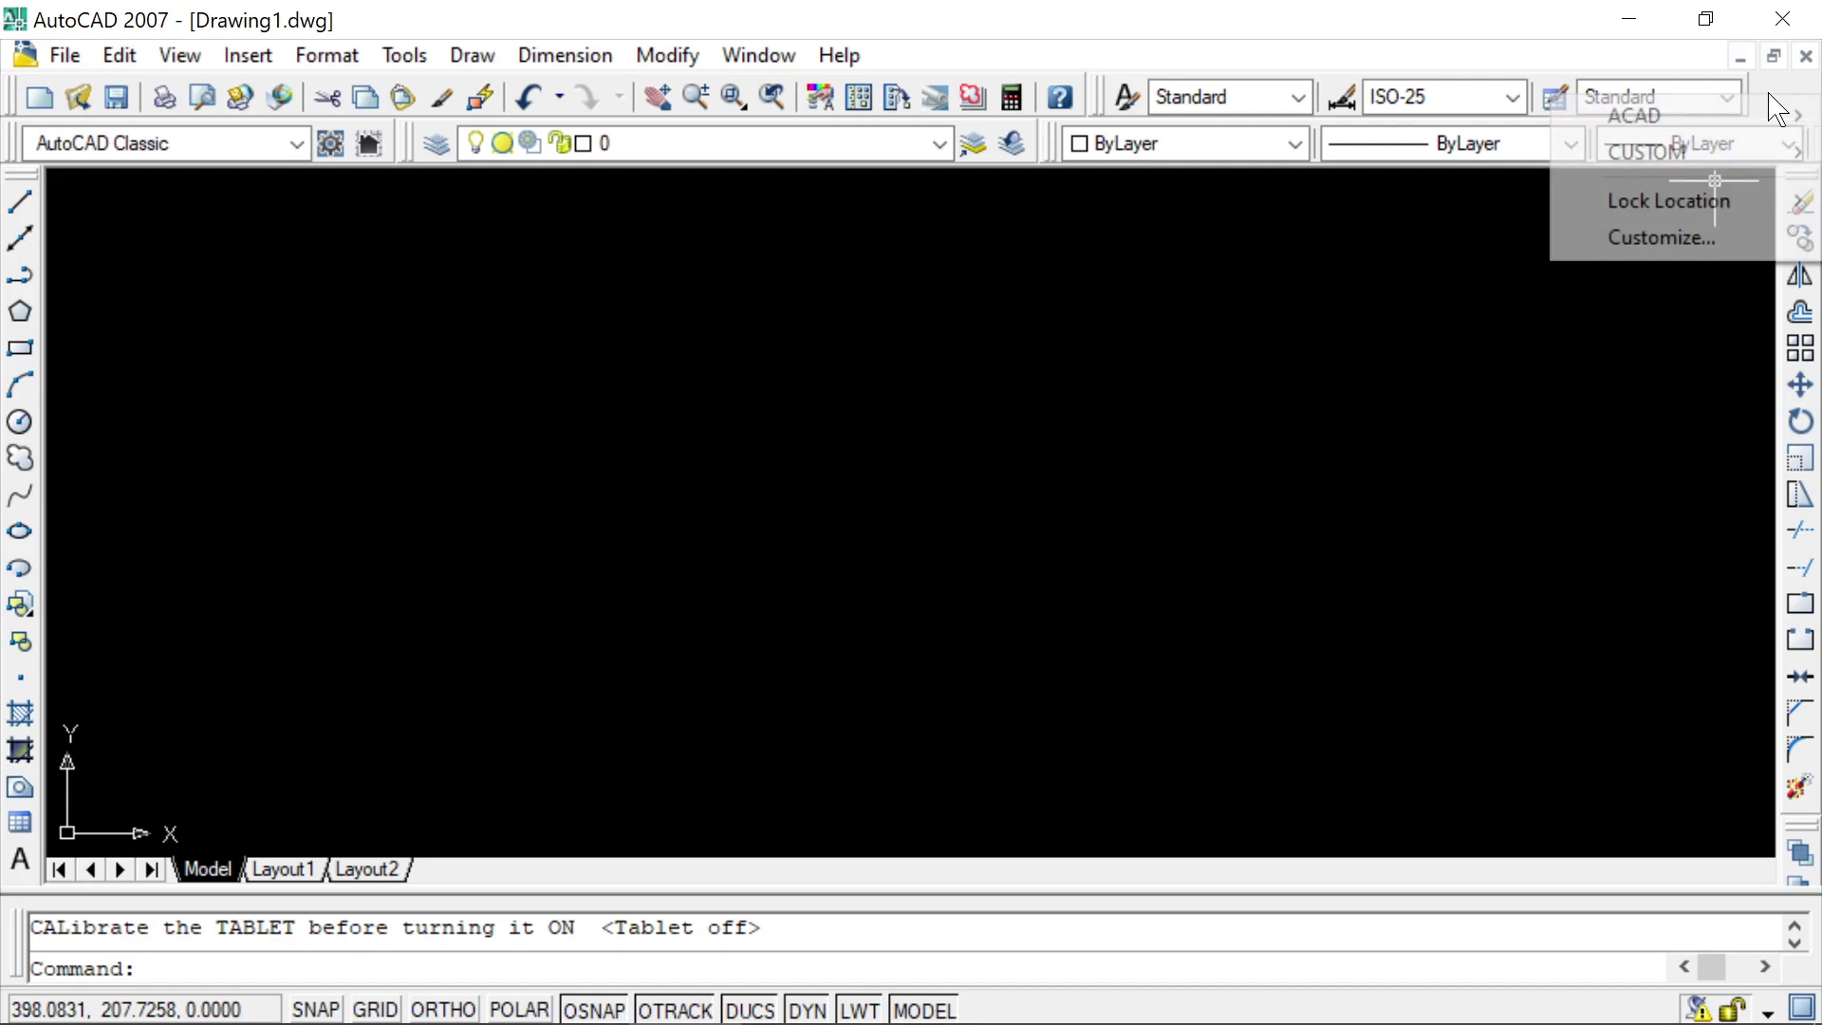
{"action": "mouse_move", "coordinate": [1717, 122]}
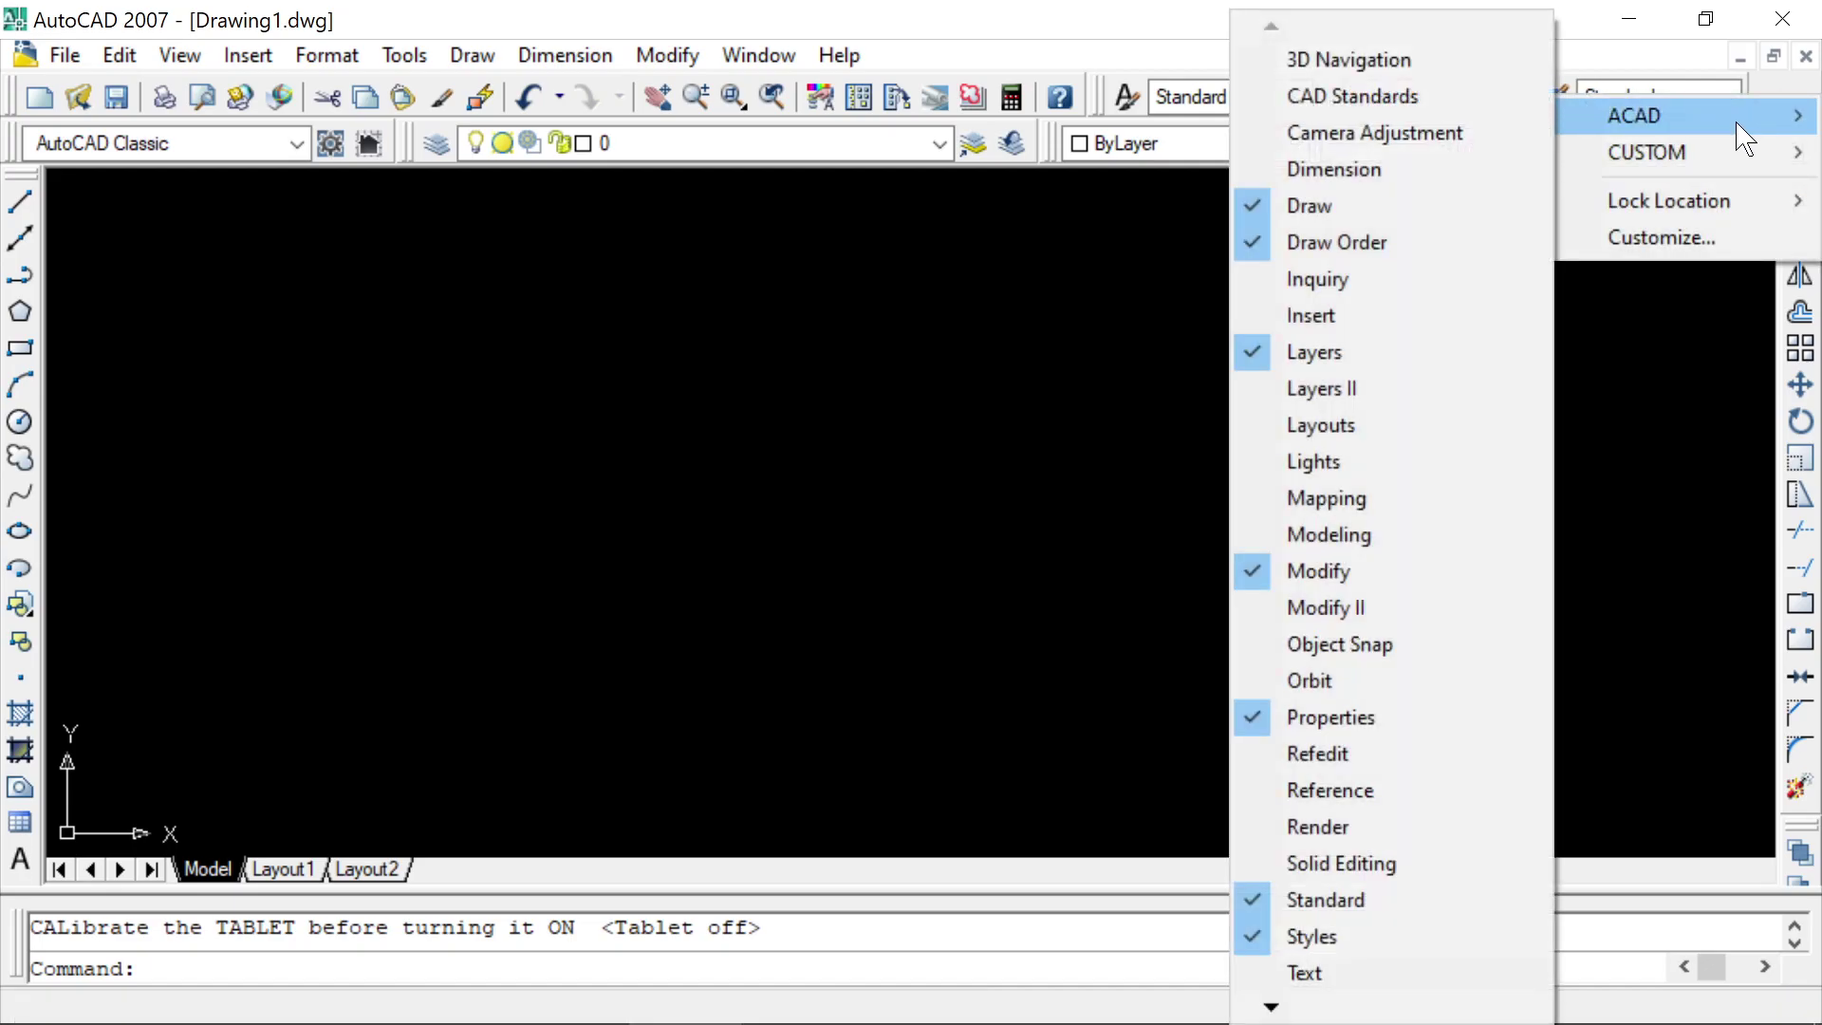